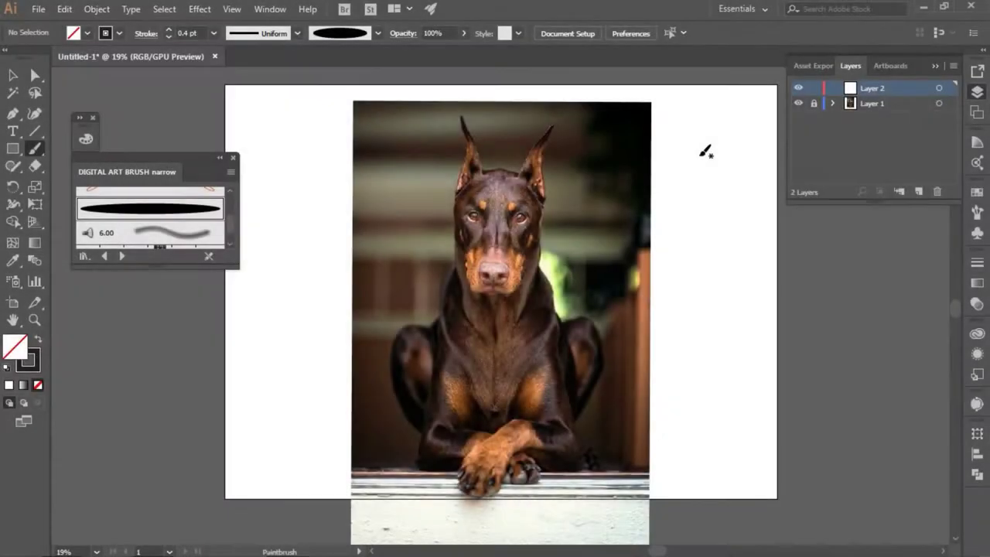
- Zoom in on the head and paint black brush strokes along the top of the head
key(ctrl+plus)
key(ctrl+plus)
key(ctrl+plus)
scroll(681, 194, up, 5)
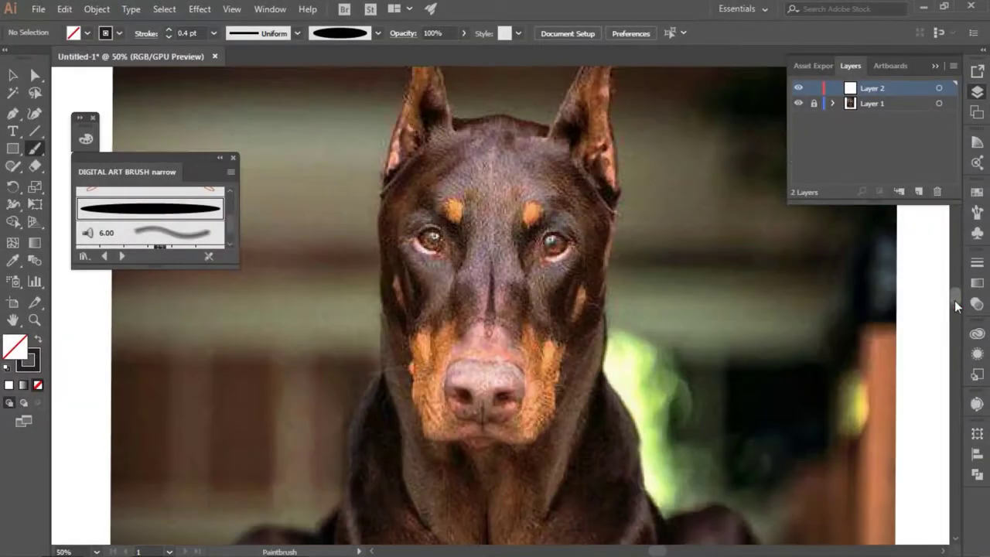
scroll(642, 234, up, 1)
drag(516, 167, 552, 152)
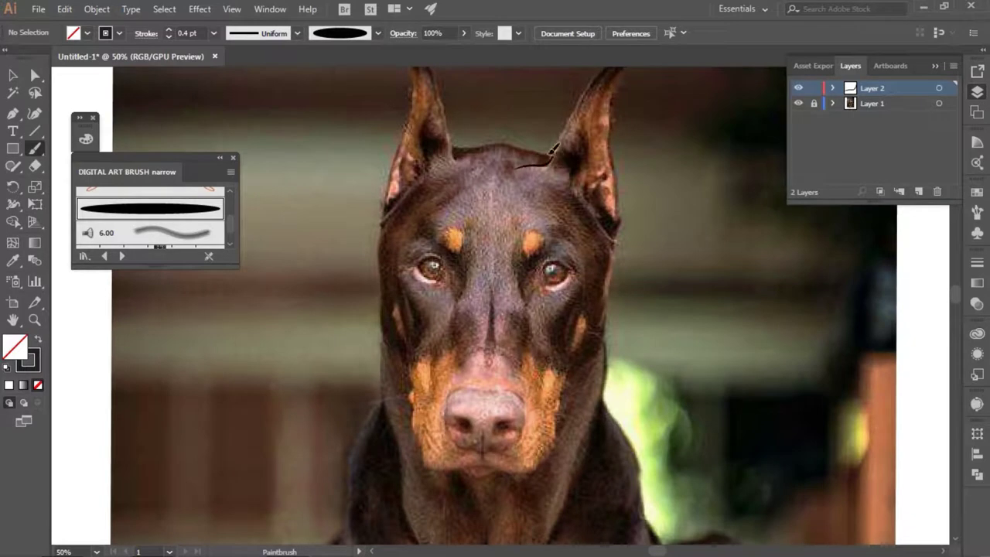
drag(451, 154, 497, 143)
key(ctrl+plus)
scroll(574, 255, up, 5)
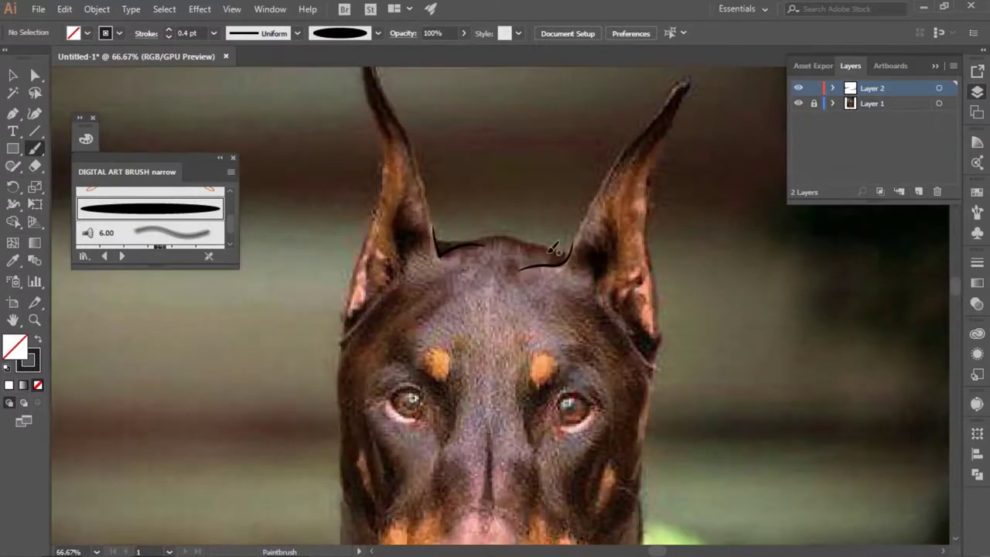
drag(570, 248, 434, 232)
drag(377, 68, 435, 242)
scroll(818, 265, up, 3)
- Nudge the left ear's tip anchor point up and left with Direct Selection
key(a)
click(375, 152)
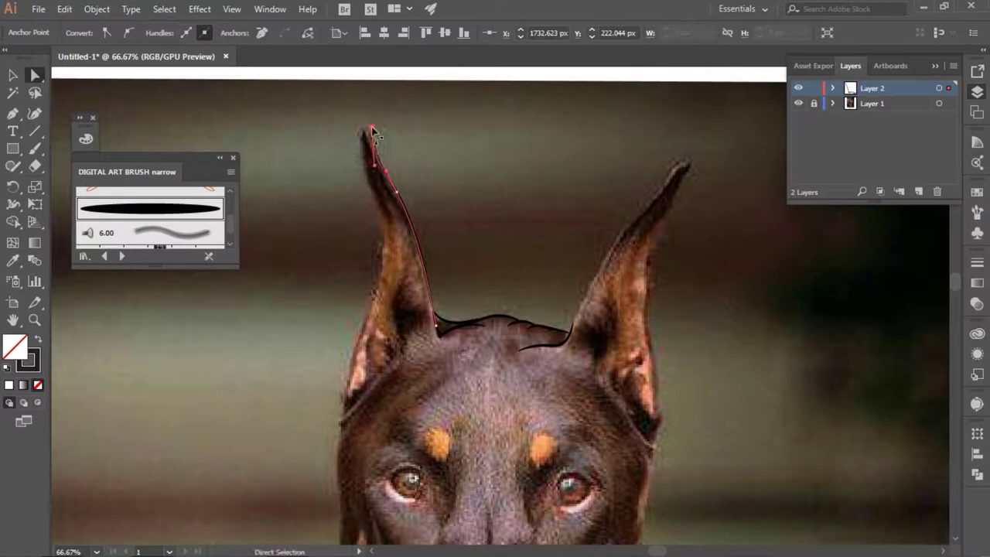
drag(372, 127, 368, 125)
key(ctrl+shift+a)
key(b)
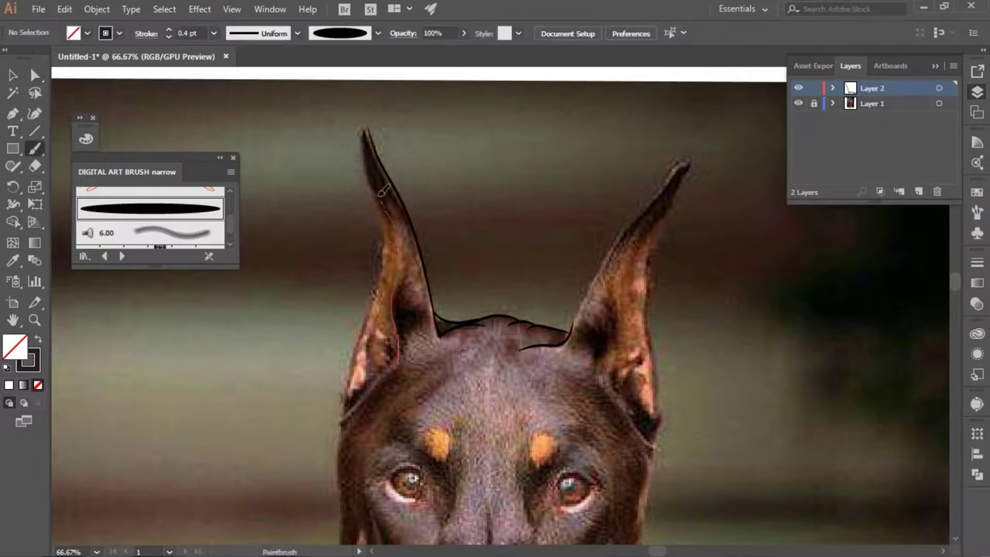
- Trace the inner and outer edges of the left ear and both edges of the right ear
drag(369, 130, 367, 128)
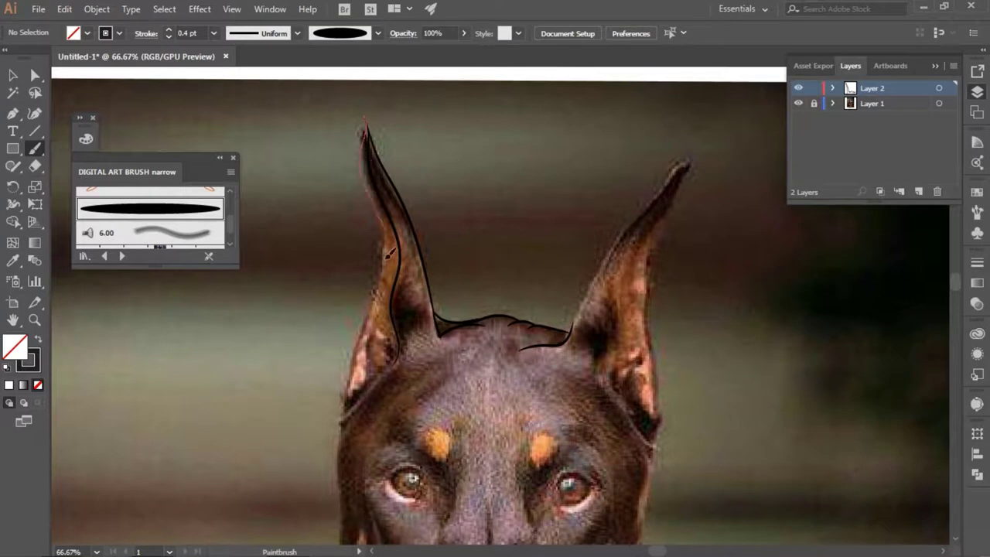
drag(343, 458, 338, 520)
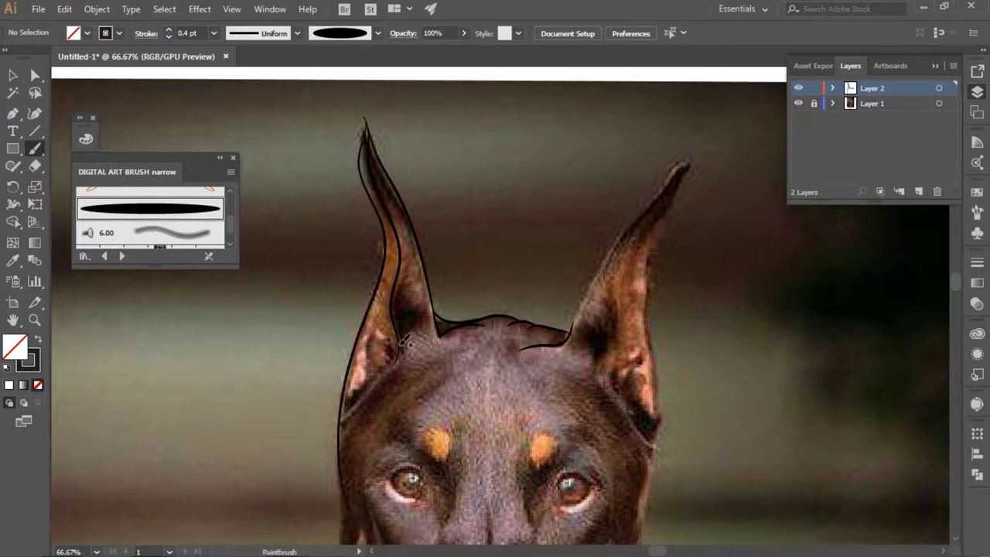
drag(372, 386, 375, 384)
drag(390, 283, 391, 279)
drag(691, 163, 650, 319)
drag(663, 396, 657, 442)
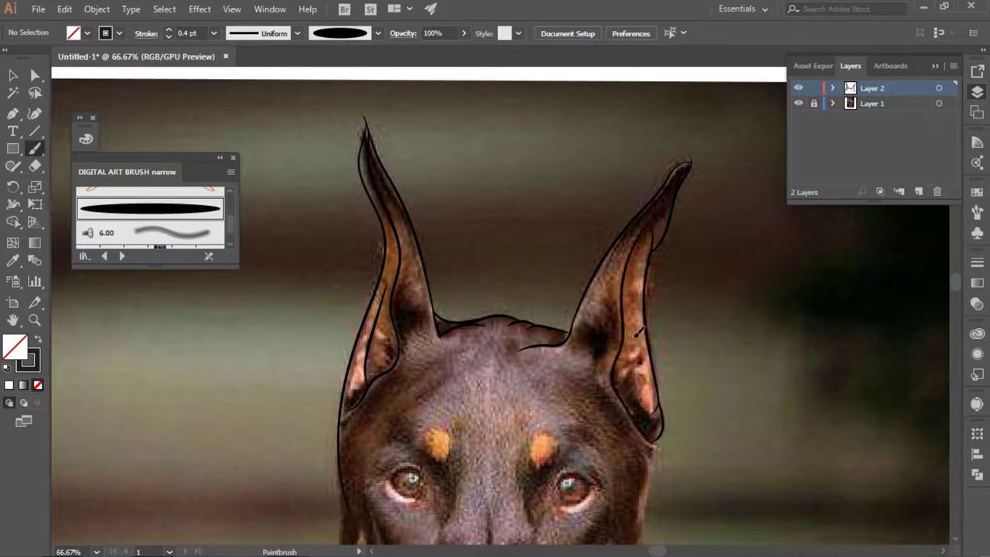
scroll(692, 265, down, 4)
- Outline the left cheek and the right cheek up to the ear
drag(344, 303, 378, 420)
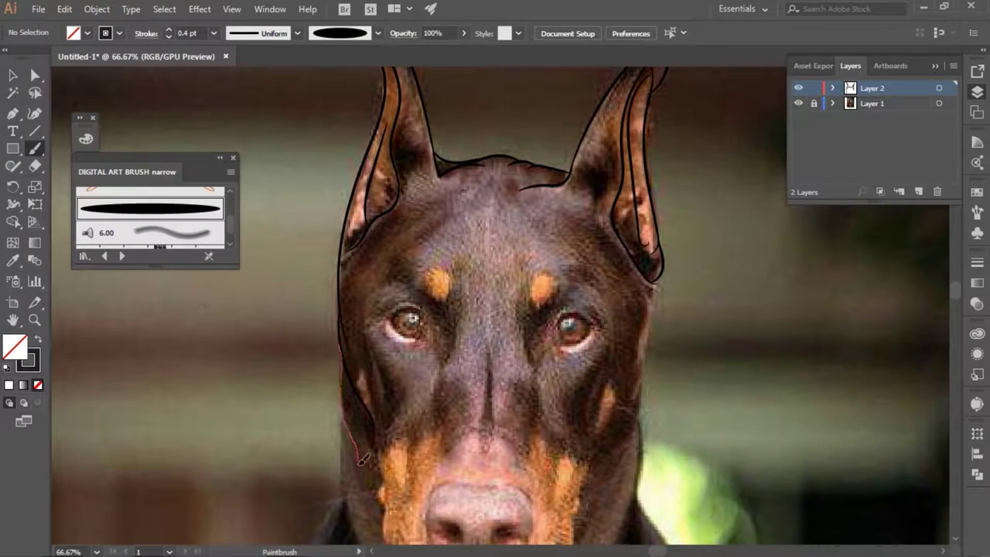
drag(389, 510, 387, 513)
scroll(657, 159, down, 3)
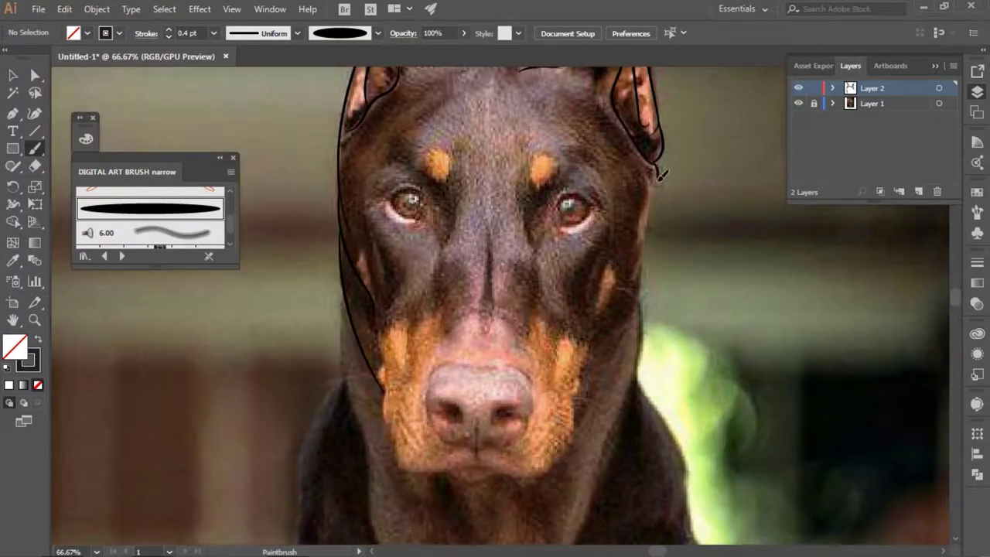
drag(648, 225, 667, 144)
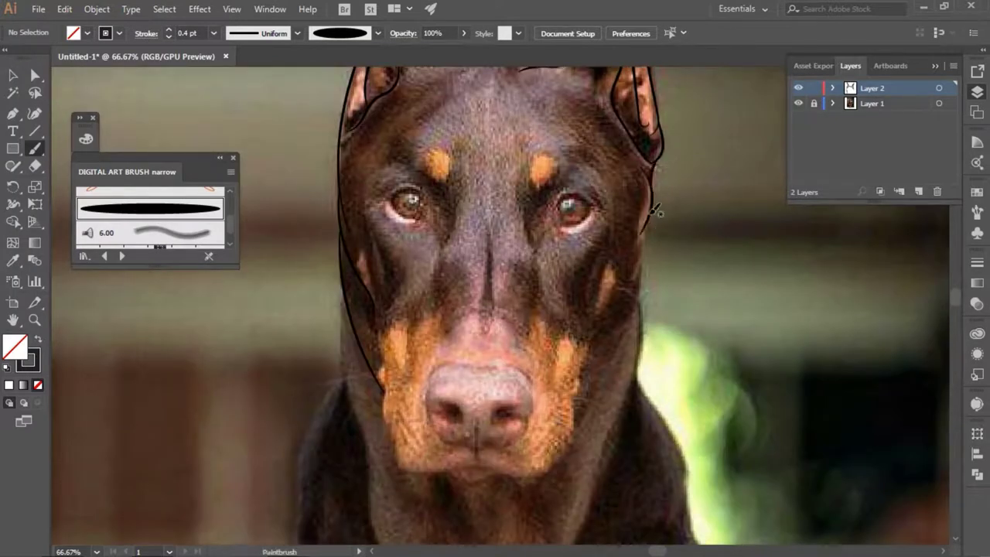
drag(588, 356, 586, 350)
scroll(957, 296, up, 2)
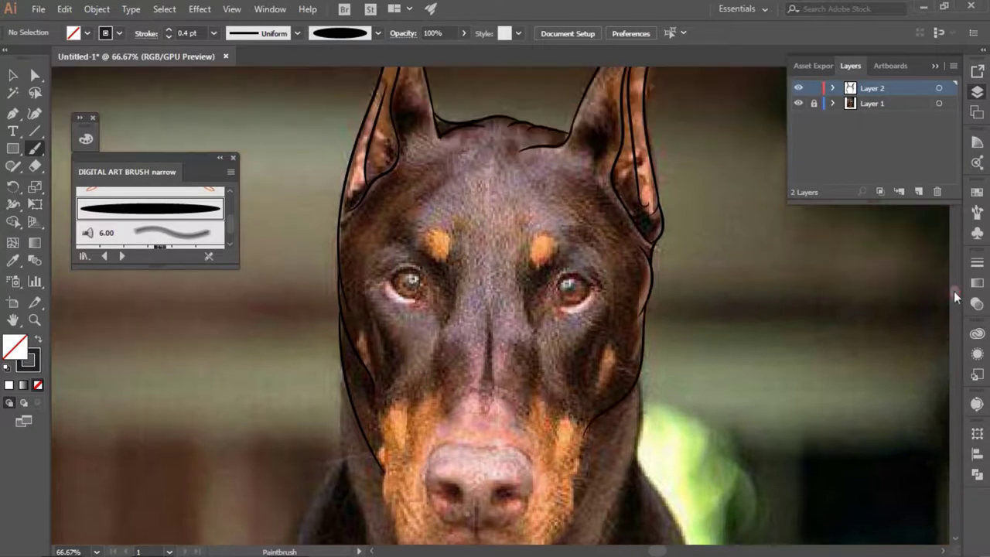
- Paint the contours around both eyes and a teardrop-shaped nose bridge
drag(400, 223, 447, 260)
drag(441, 348, 438, 375)
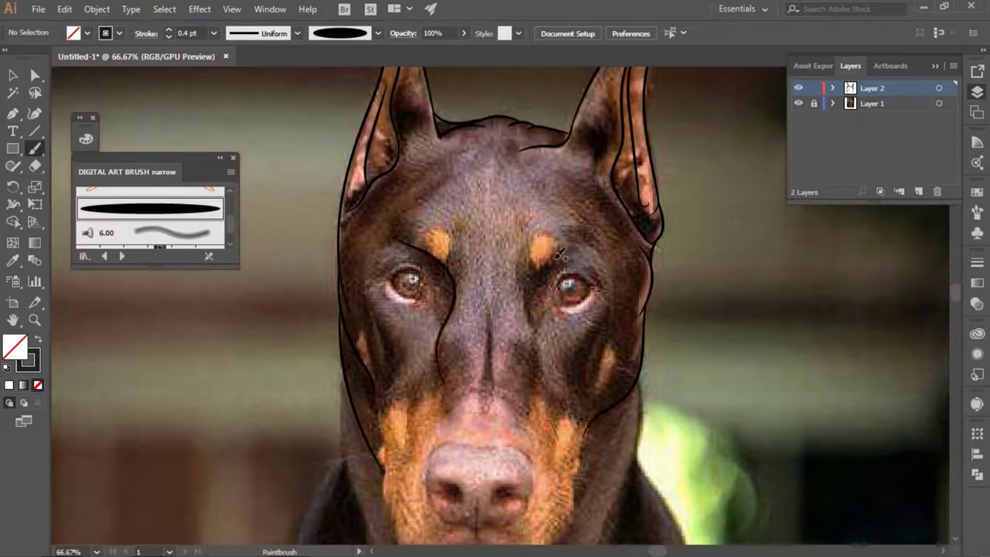
drag(542, 353, 539, 375)
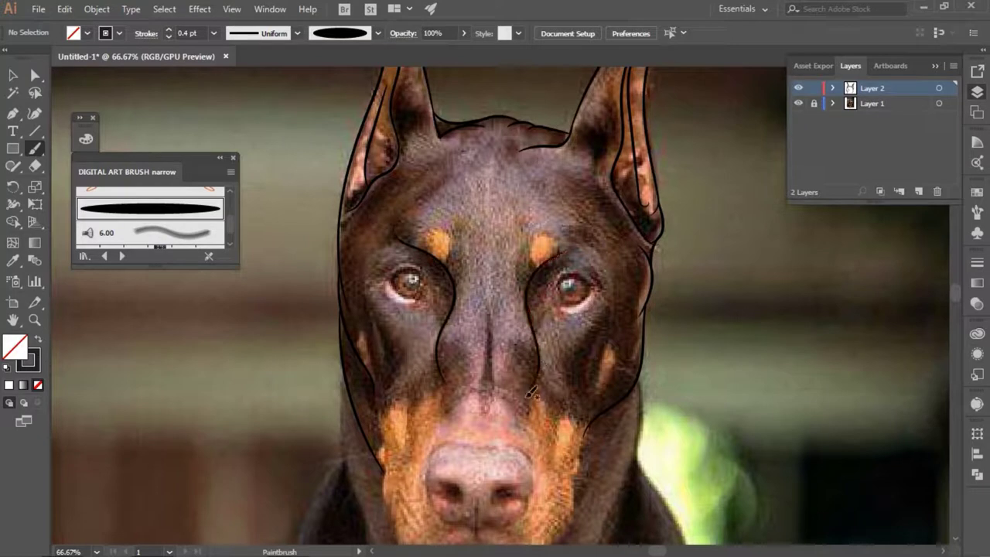
drag(485, 416, 491, 320)
drag(485, 414, 488, 317)
- Add inner cheek lines and brow strokes, thinning the brow strokes to 0.2 pt
drag(389, 350, 364, 262)
drag(600, 383, 590, 241)
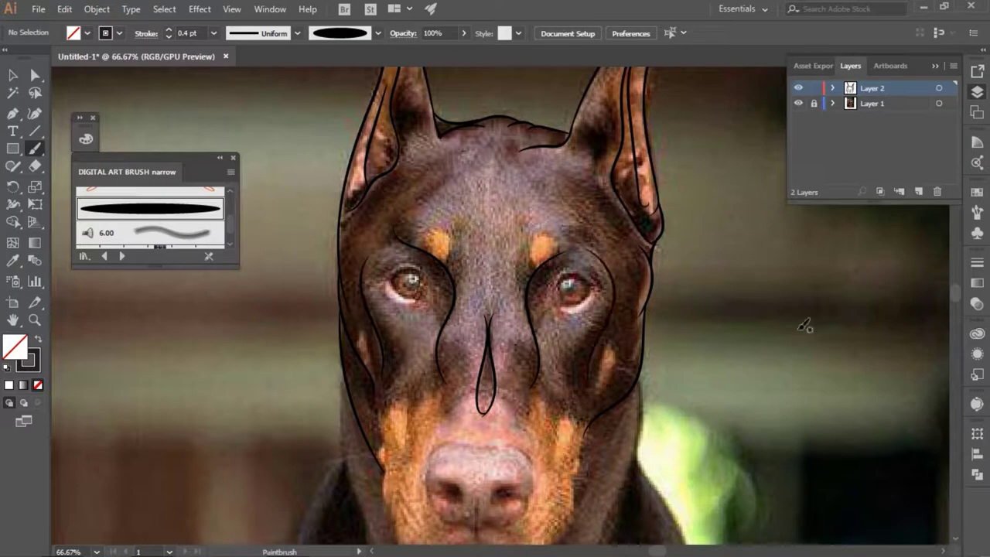
drag(448, 179, 421, 207)
drag(572, 244, 559, 185)
key(v)
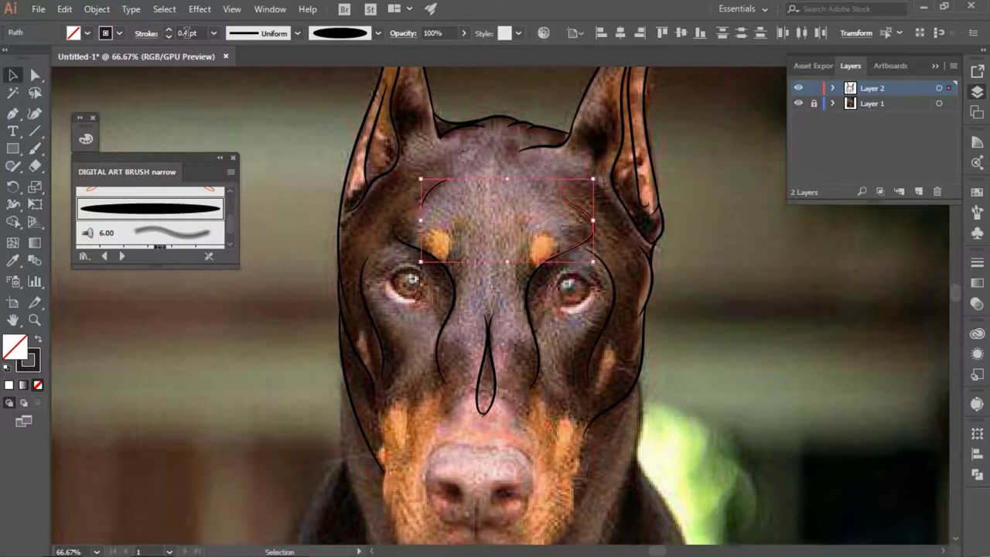
click(724, 288)
key(b)
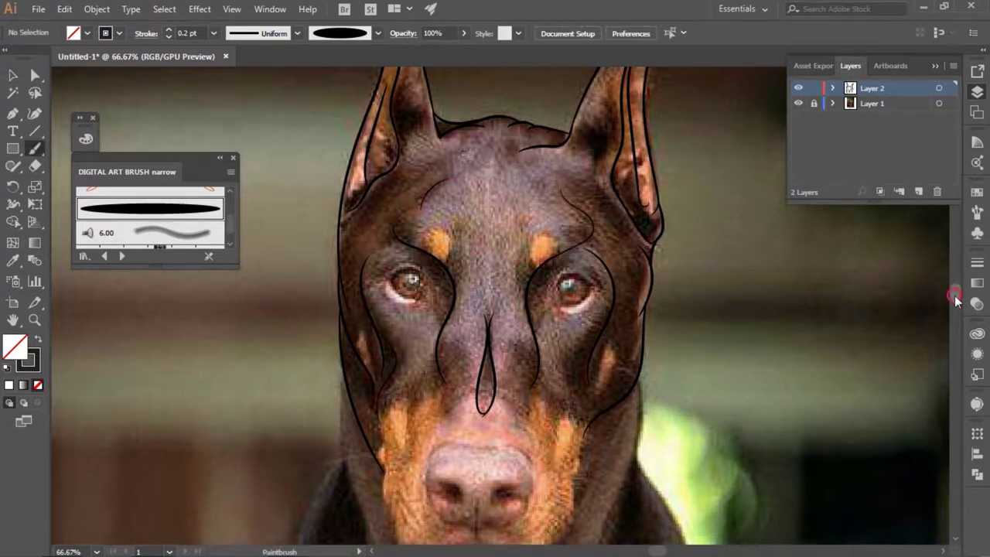
scroll(955, 296, down, 2)
- Trace the top of the nose and a nostril, erasing unwanted stroke parts
mouse_move(567, 345)
mouse_down()
mouse_move(503, 467)
mouse_move(408, 319)
mouse_up()
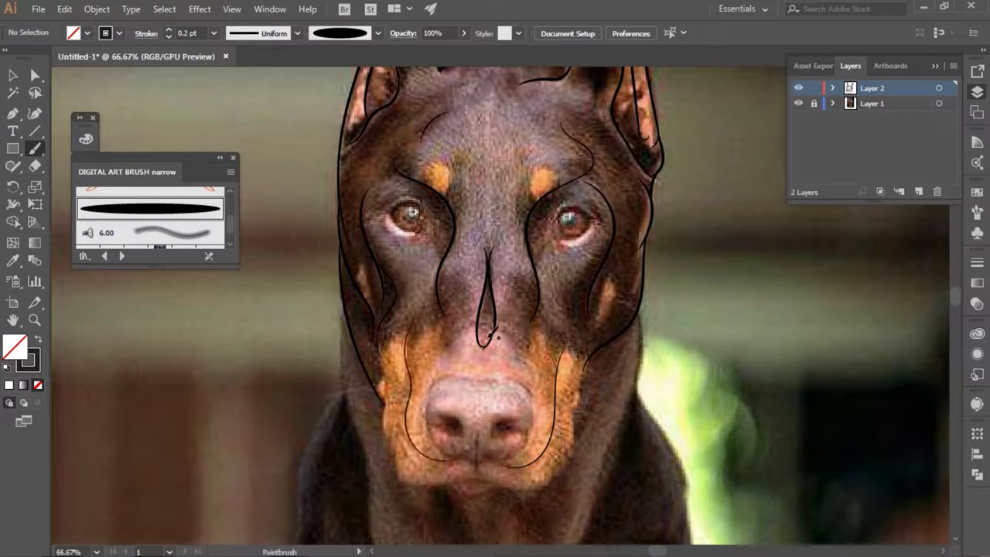
ctrl+click(511, 374)
mouse_move(428, 402)
mouse_down()
mouse_move(425, 416)
mouse_move(458, 436)
mouse_move(510, 428)
mouse_up()
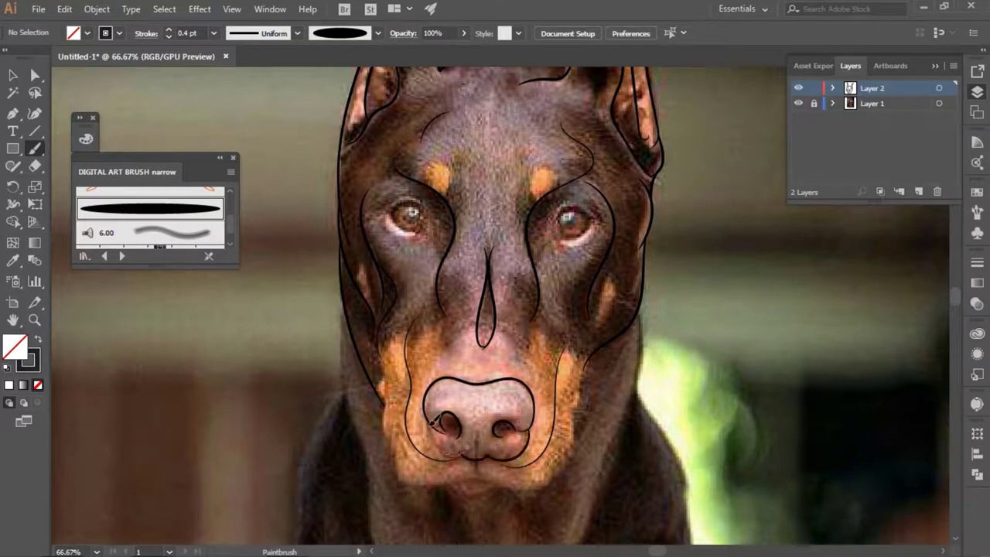
key(shift+e)
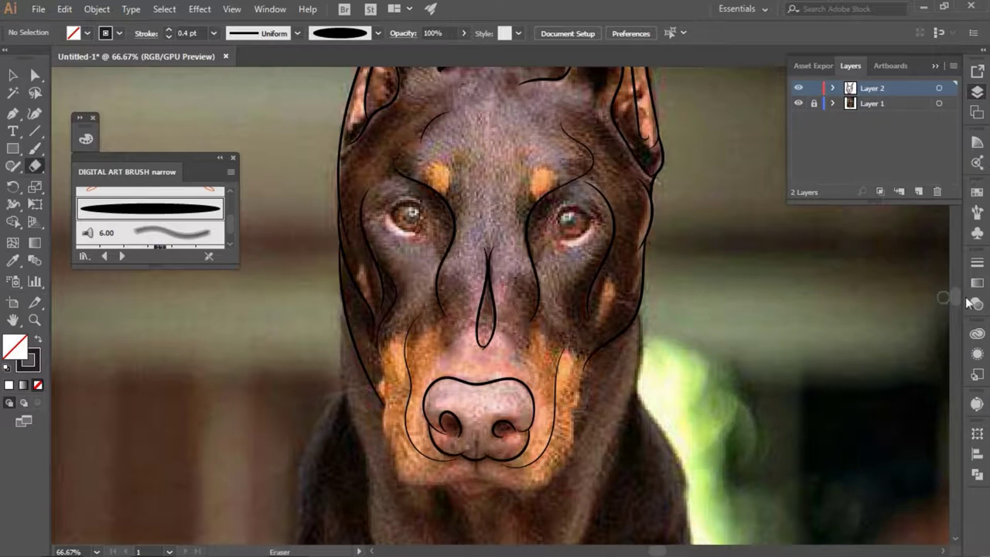
scroll(506, 413, down, 2)
key(b)
- Outline the muzzle sides, the lower-left jaw and a short mouth line under the chin
mouse_move(613, 286)
mouse_down()
mouse_move(542, 435)
mouse_move(500, 402)
mouse_move(478, 418)
mouse_move(542, 437)
mouse_move(579, 342)
mouse_up()
mouse_move(403, 282)
mouse_down()
mouse_move(397, 355)
mouse_move(430, 431)
mouse_up()
key(ctrl+z)
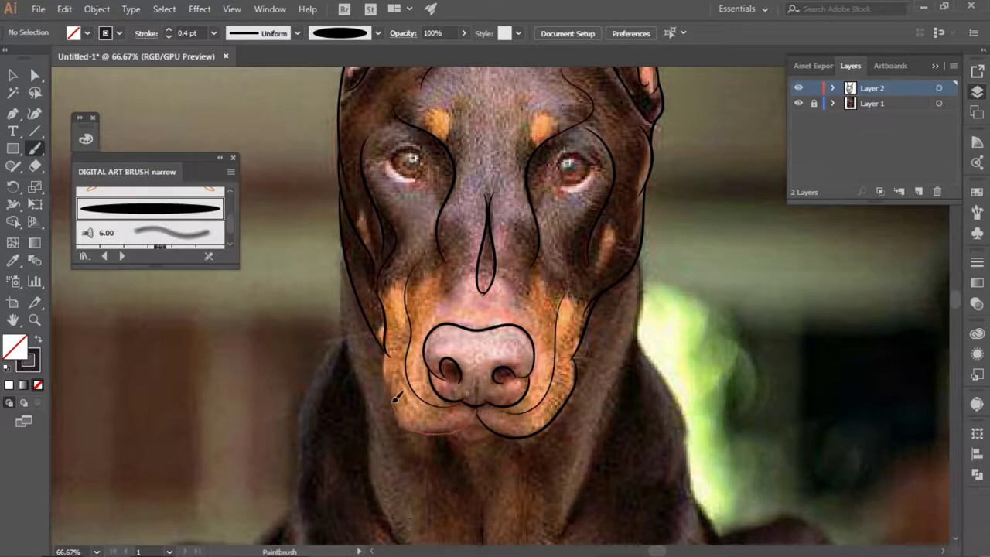
drag(390, 338, 388, 341)
key(a)
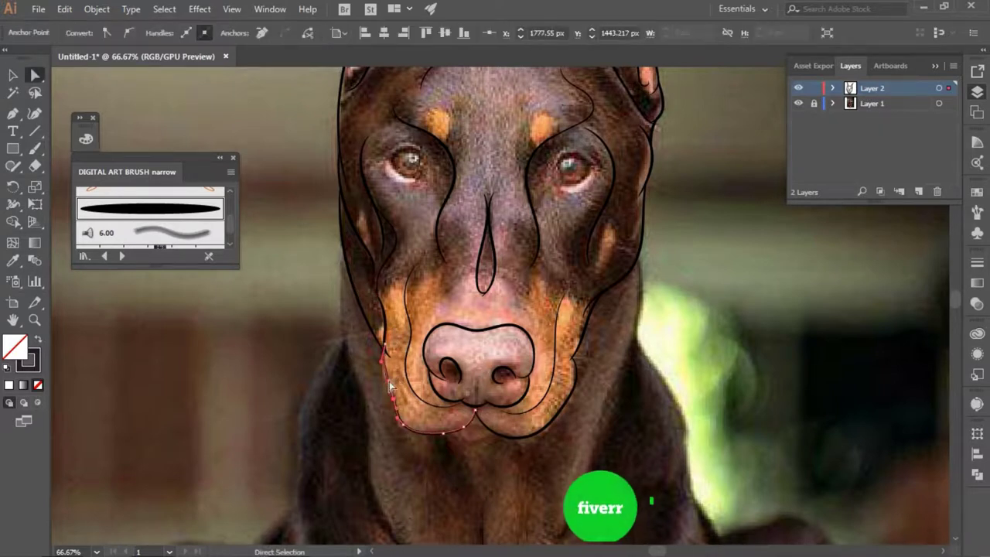
key(b)
drag(458, 429, 499, 435)
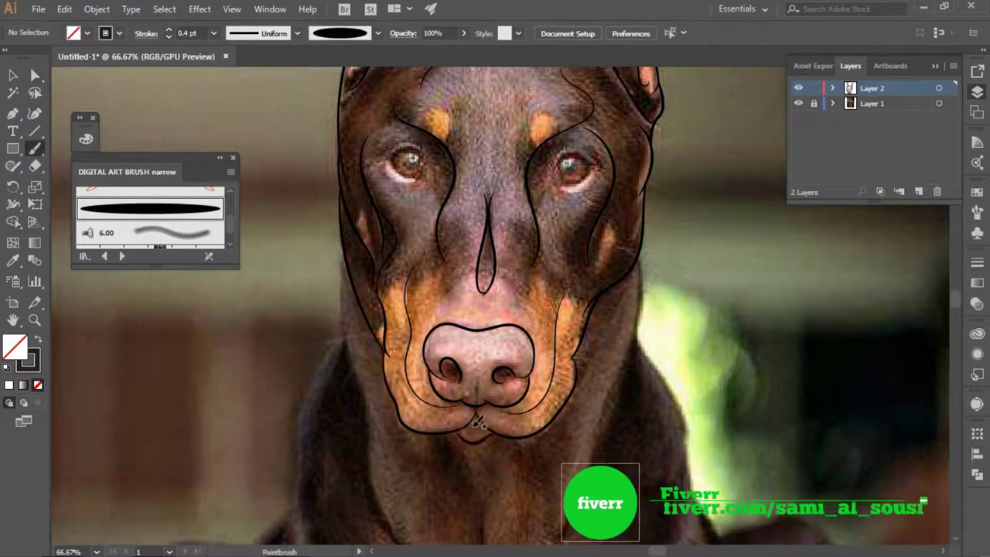
ctrl+click(474, 431)
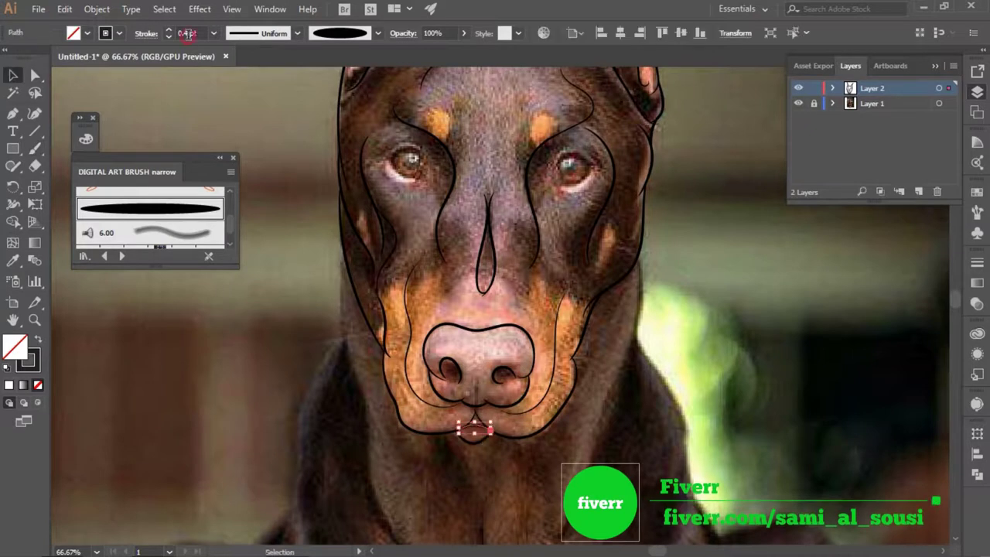
text(0.2)
ctrl+click(478, 347)
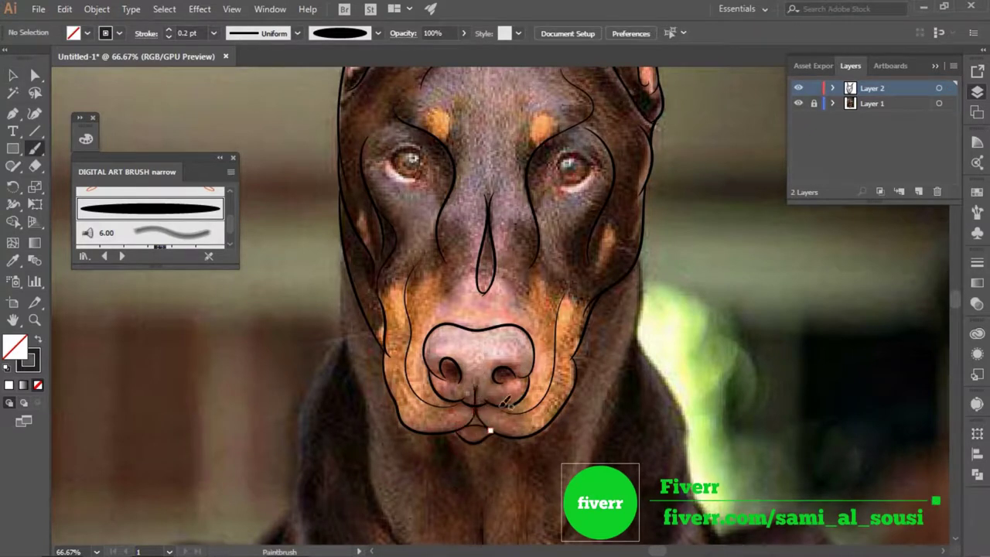
- Mirror the nostril with Transform > Reflect and begin a line down the right neck
ctrl+click(483, 342)
right_click(480, 345)
click(689, 327)
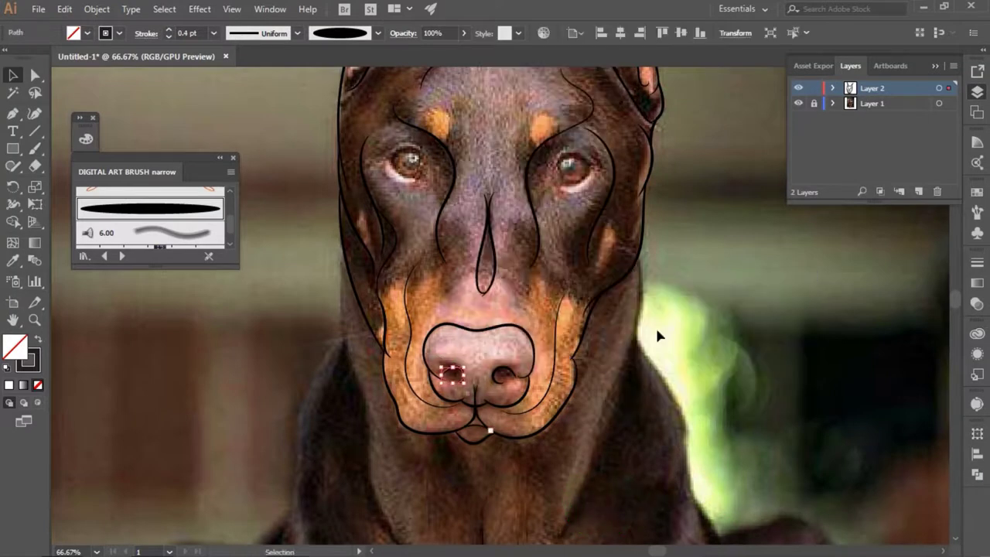
click(657, 333)
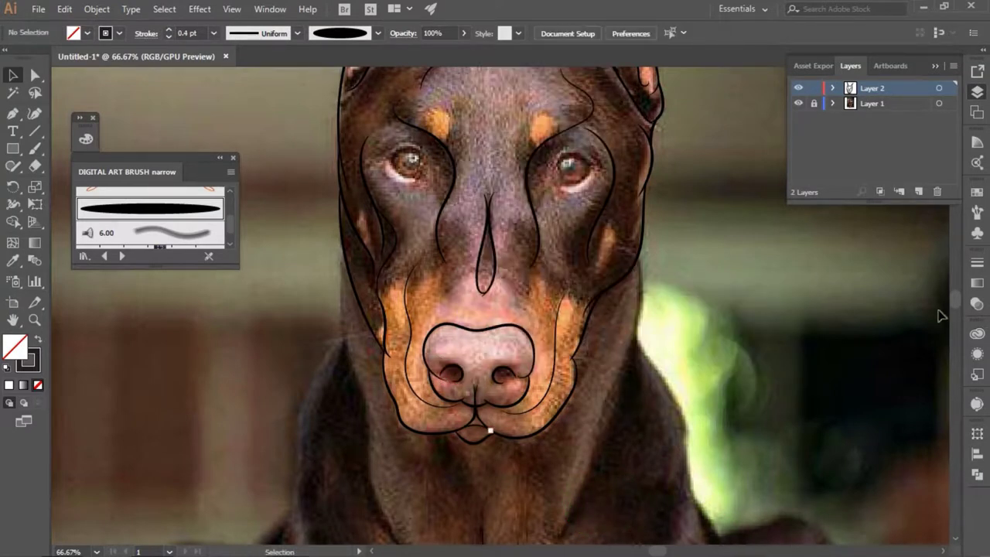
key(b)
drag(639, 340, 553, 540)
- Zoom out and trace both neck edges and a line down the chest centre
scroll(554, 540, down, 5)
key(ctrl+minus)
drag(377, 101, 445, 346)
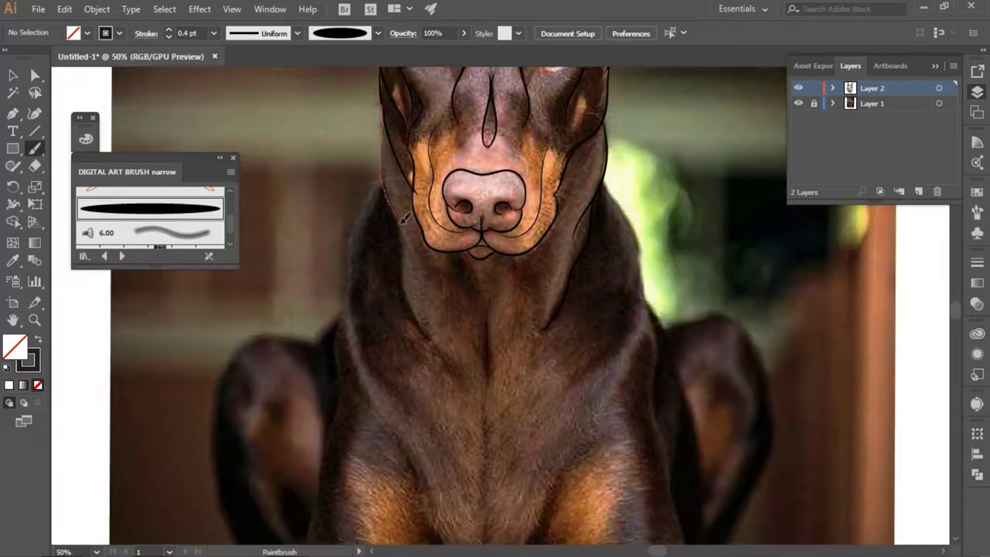
drag(491, 299, 486, 379)
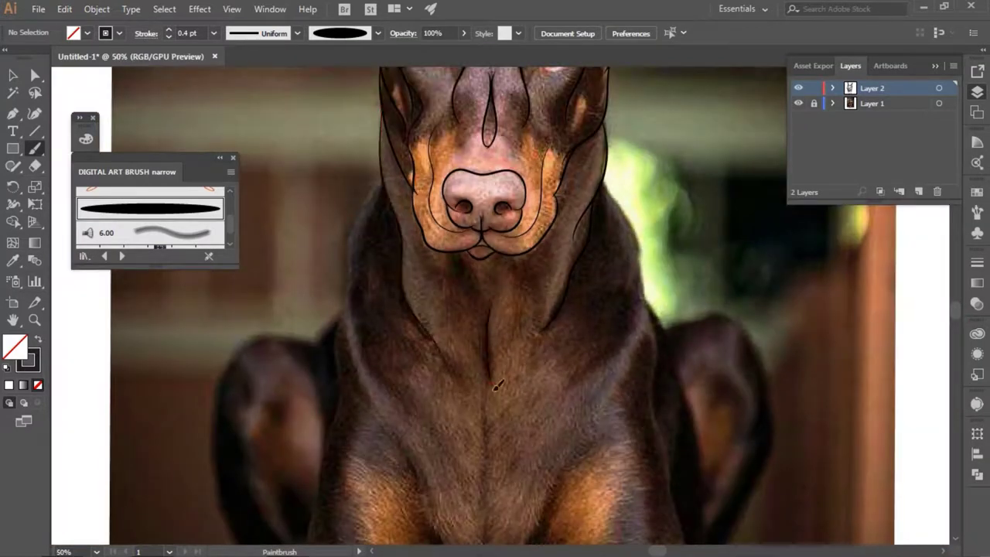
key(v)
key(b)
mouse_move(382, 176)
mouse_down()
mouse_move(347, 327)
mouse_move(433, 512)
mouse_up()
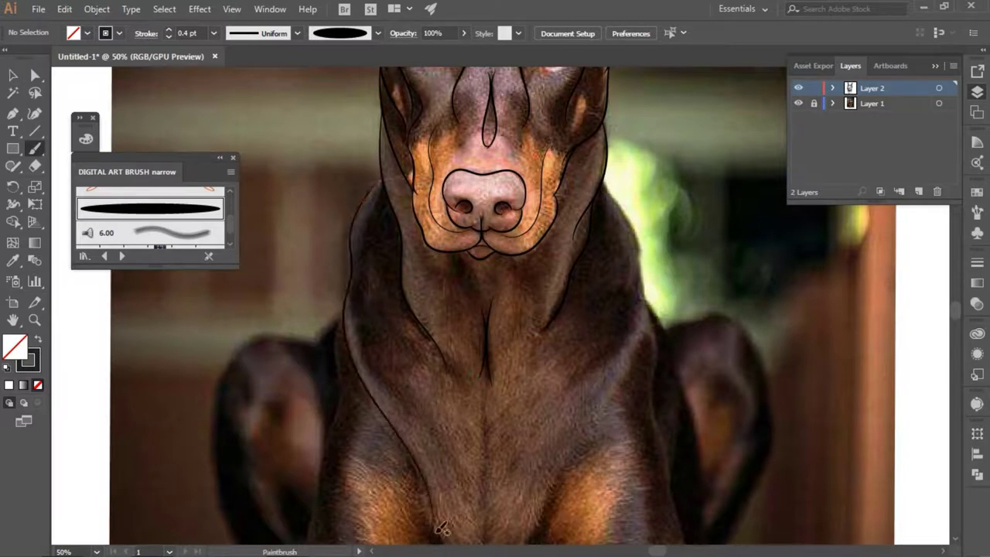
drag(650, 292, 534, 542)
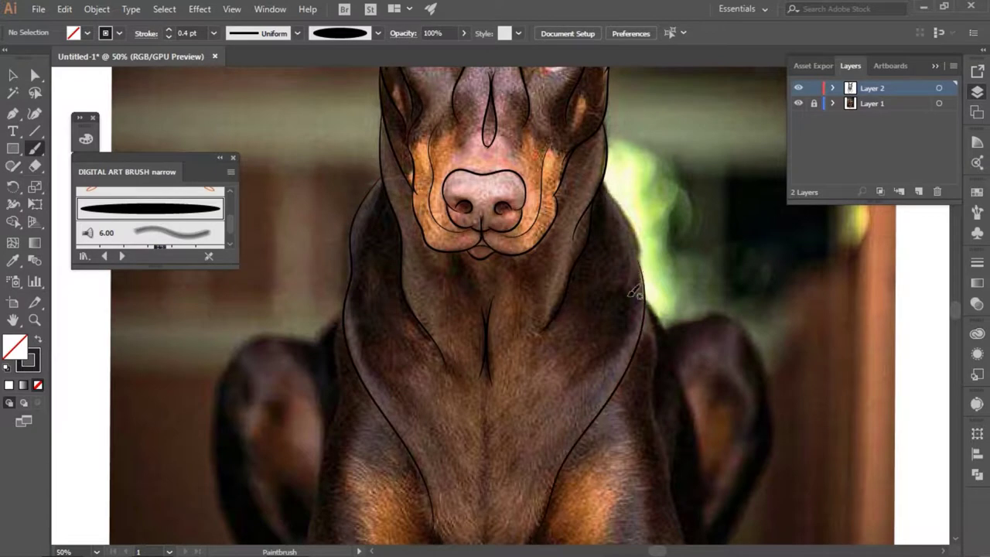
- Set the stroke weight to 0.2 pt and draw thin fur lines down the chest
key(v)
key(ctrl+plus)
click(169, 37)
key(b)
drag(446, 233, 487, 290)
drag(525, 245, 526, 244)
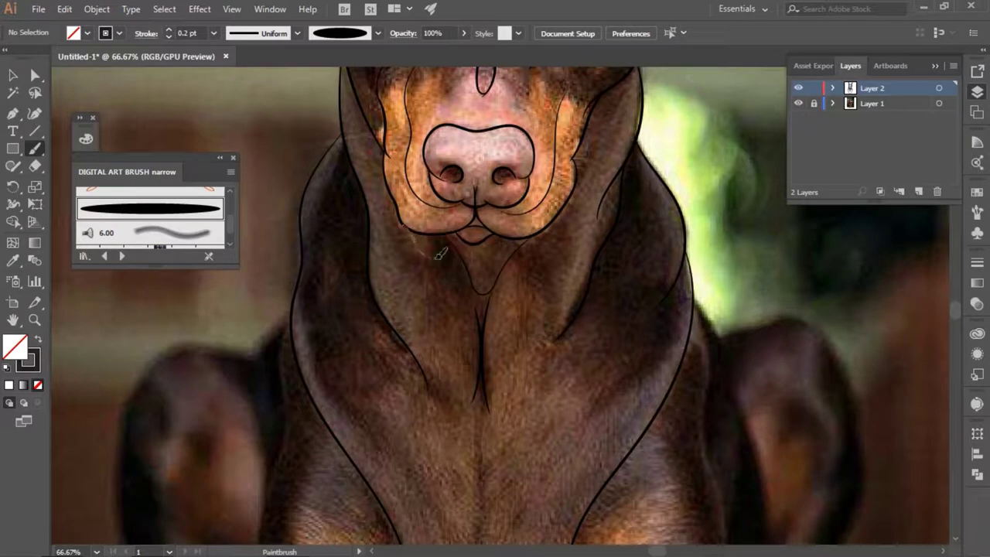
drag(543, 272, 532, 233)
- Draw a short line under the chin and start the dog's right neck edge
scroll(600, 415, down, 2)
key(ctrl+minus)
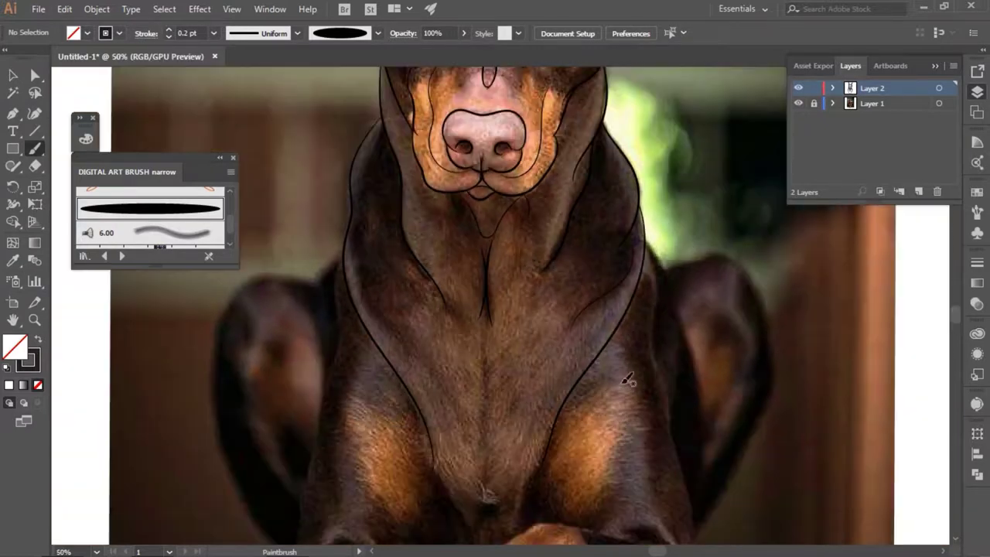
drag(492, 225, 499, 203)
scroll(672, 283, down, 1)
drag(650, 210, 670, 381)
- Extend the right neck outline and trace the right ear's top, inner curve and lower edge
mouse_move(664, 231)
mouse_down()
mouse_move(681, 391)
mouse_move(700, 229)
mouse_move(762, 341)
mouse_up()
mouse_move(746, 230)
mouse_down()
mouse_move(772, 279)
mouse_move(716, 449)
mouse_up()
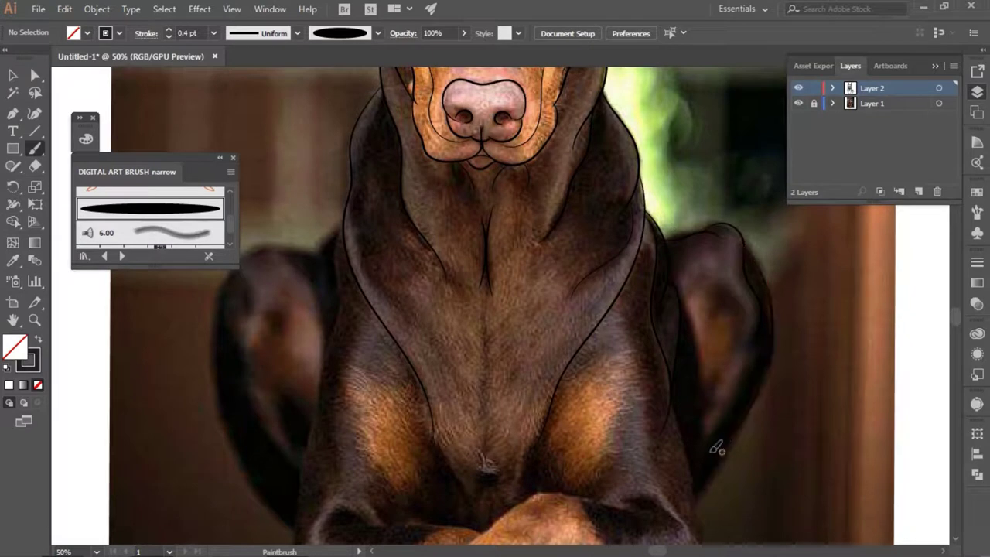
drag(747, 323, 708, 280)
drag(672, 396, 702, 513)
- Trace the chest edge, the tabletop edge and the front paw's edge
scroll(908, 364, down, 1)
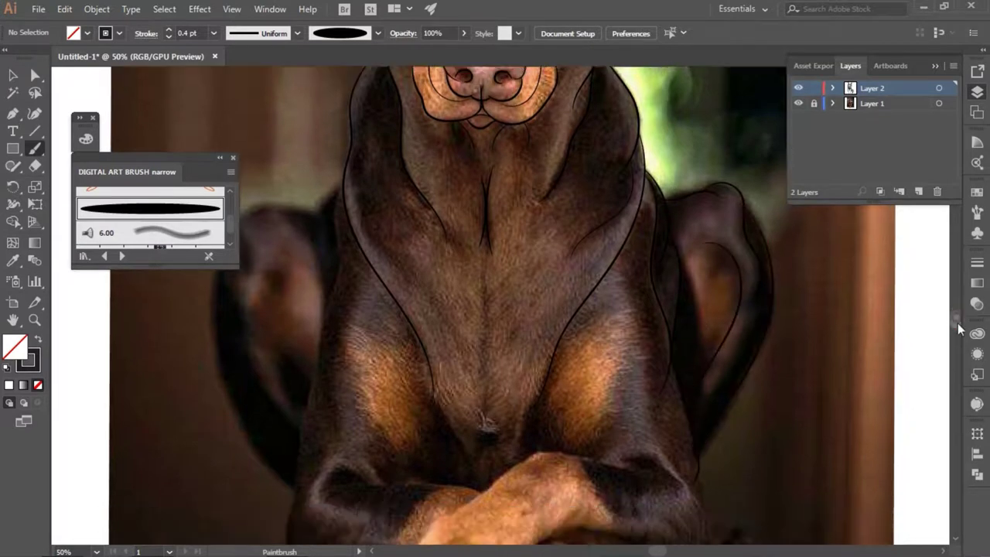
scroll(851, 356, down, 3)
drag(704, 402, 707, 409)
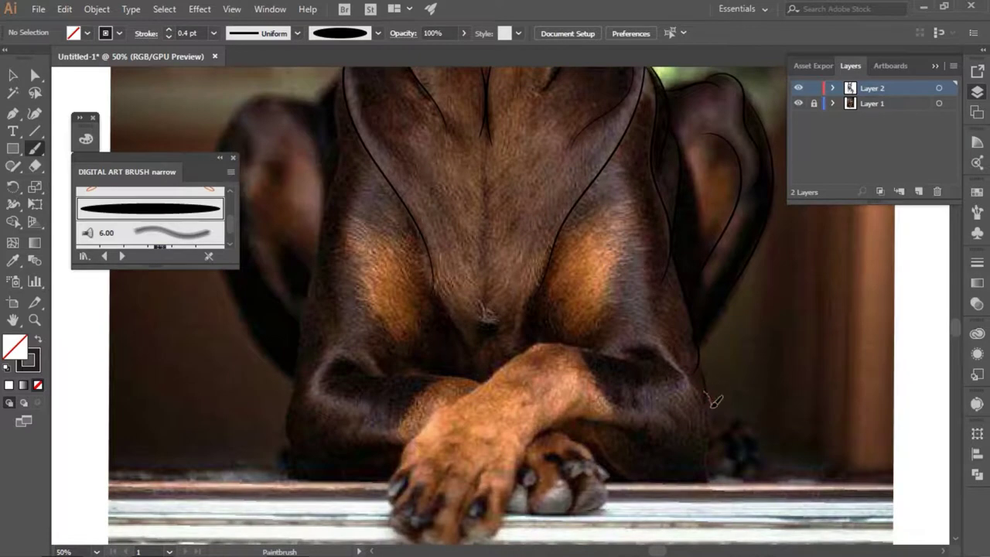
mouse_move(713, 458)
mouse_down()
mouse_move(652, 472)
mouse_move(619, 464)
mouse_up()
mouse_move(679, 430)
mouse_down()
mouse_move(551, 420)
mouse_move(539, 432)
mouse_up()
drag(474, 537, 463, 529)
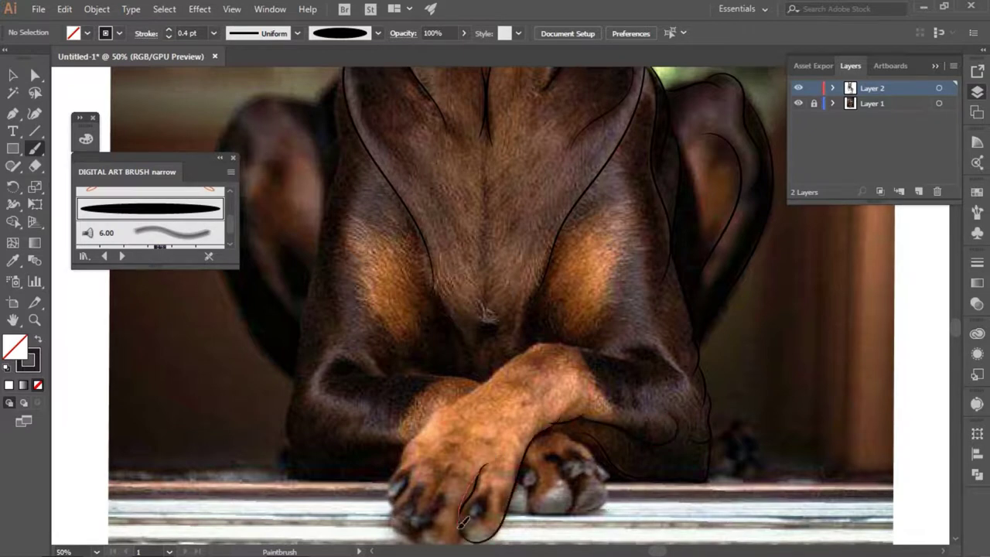
- Outline the front paw's toes and its top and left edges
scroll(967, 509, left, 10)
scroll(953, 545, down, 3)
scroll(954, 549, right, 10)
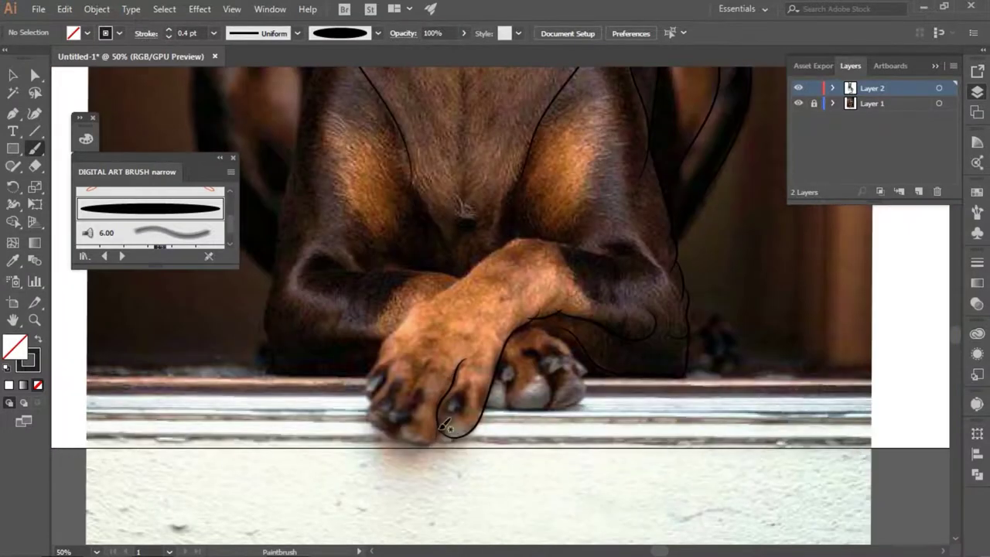
mouse_move(401, 429)
mouse_down()
mouse_move(430, 361)
mouse_move(376, 399)
mouse_move(402, 391)
mouse_up()
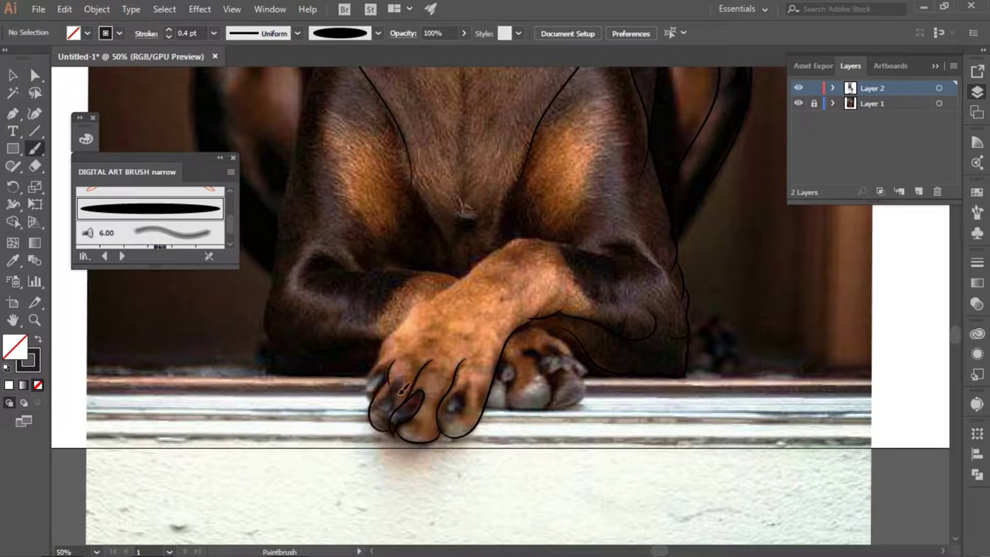
drag(382, 424, 391, 420)
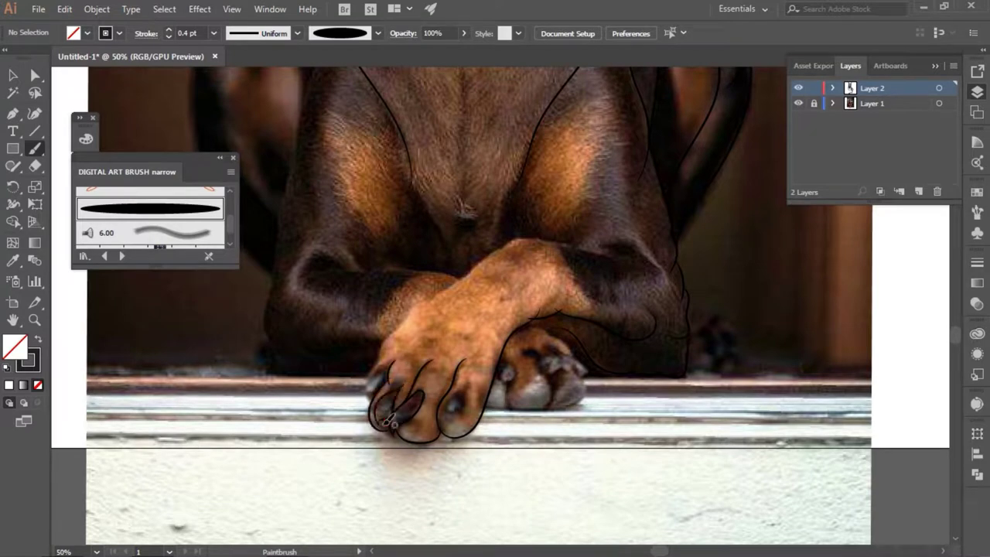
drag(636, 240, 531, 234)
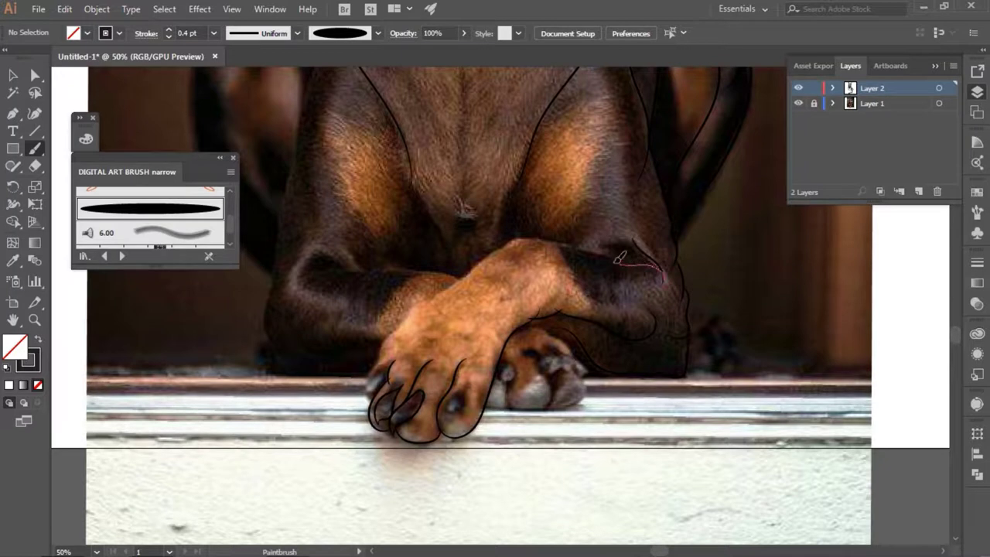
drag(530, 234, 389, 336)
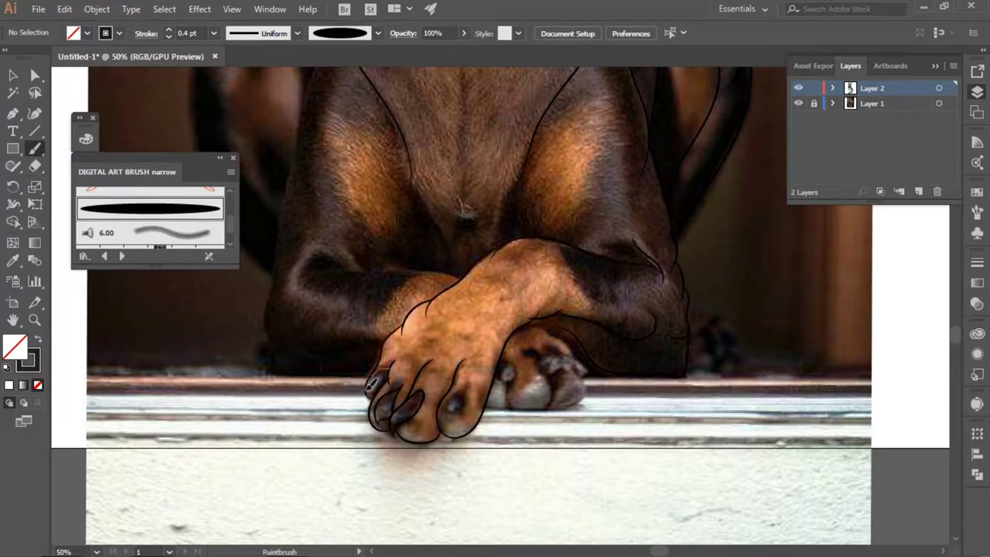
- Outline the back paw's toes, checking anchors and redrawing the back toe
drag(508, 361, 499, 405)
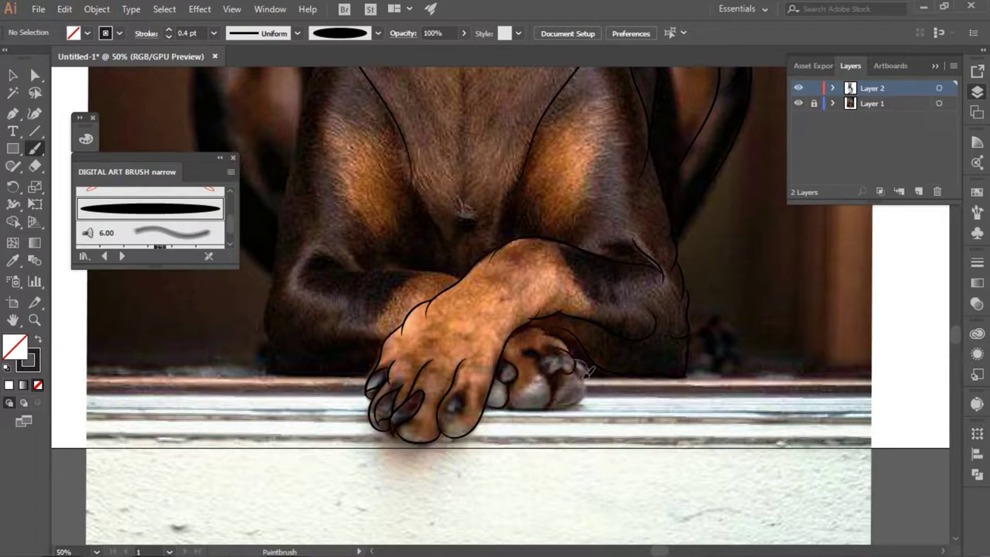
mouse_move(588, 376)
mouse_down()
mouse_move(558, 397)
mouse_move(552, 365)
mouse_move(519, 328)
mouse_up()
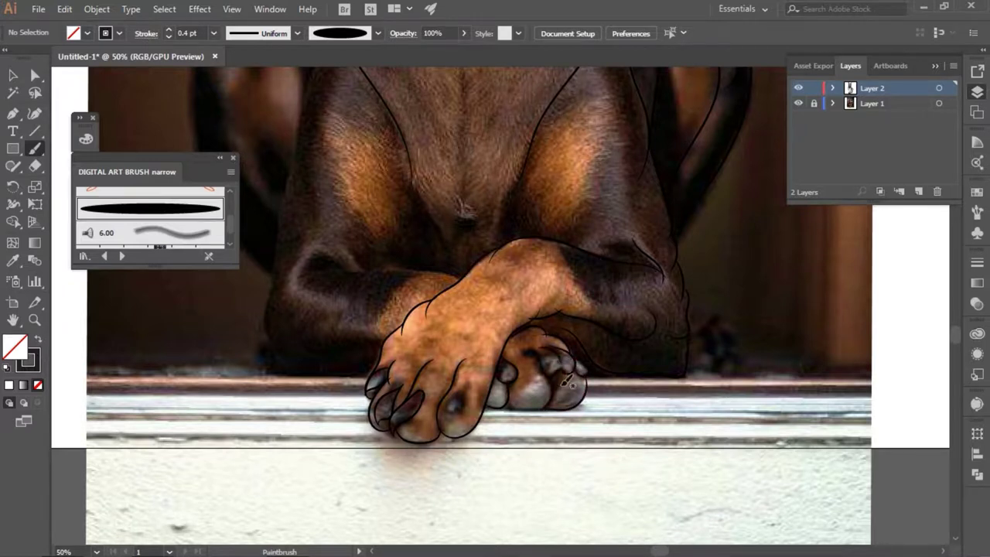
key(a)
alt+scroll(562, 365, up, 3)
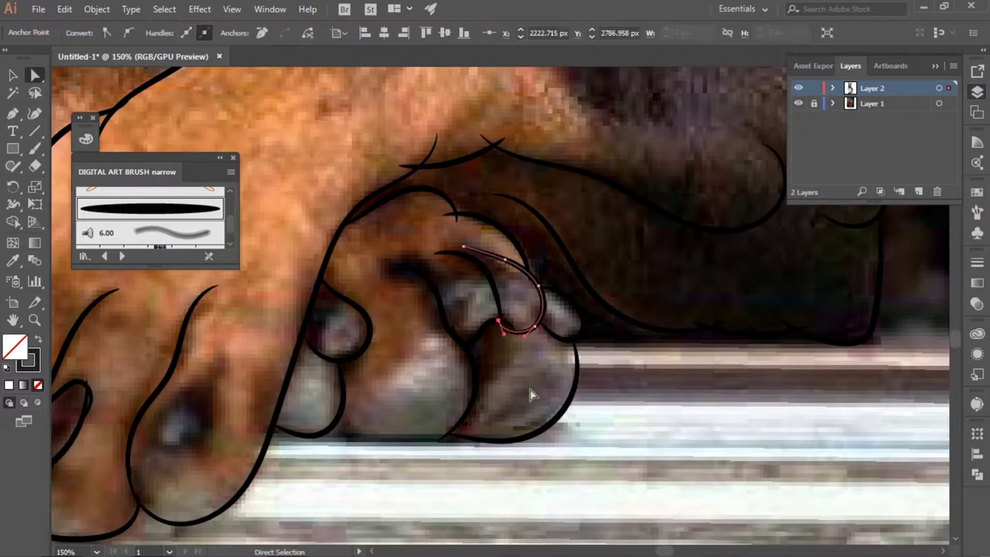
key(b)
scroll(512, 352, down, 2)
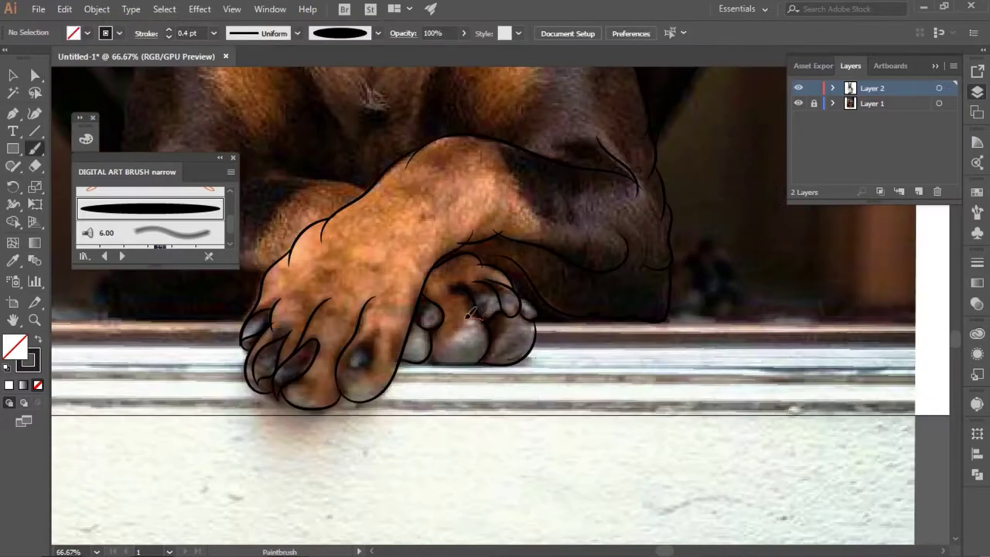
drag(434, 357, 492, 360)
- Draw a line along the back paw and complete the back toe outline
key(a)
key(b)
drag(590, 315, 539, 320)
scroll(588, 348, left, 3)
scroll(641, 374, up, 2)
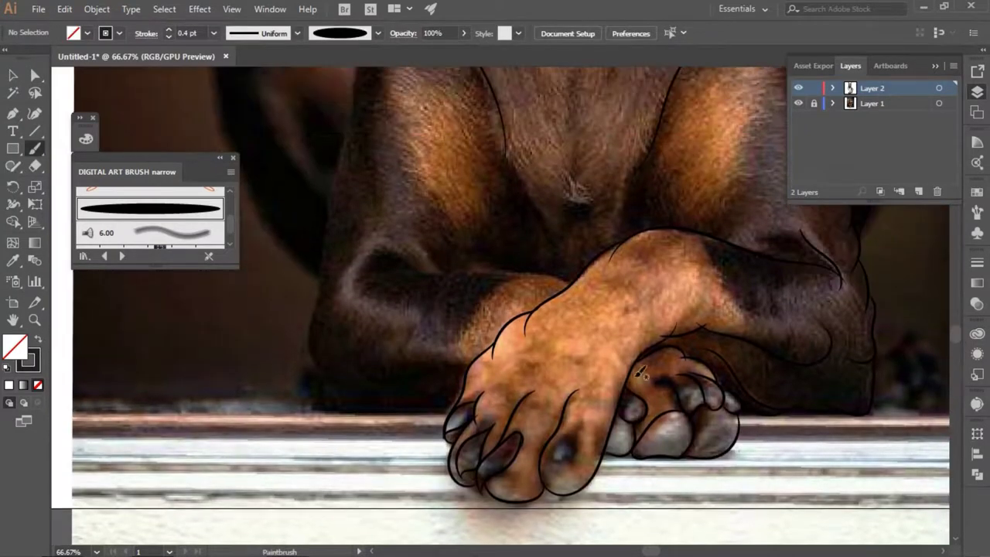
drag(699, 379, 701, 382)
- Trace the outer edges of the front legs
drag(582, 284, 423, 267)
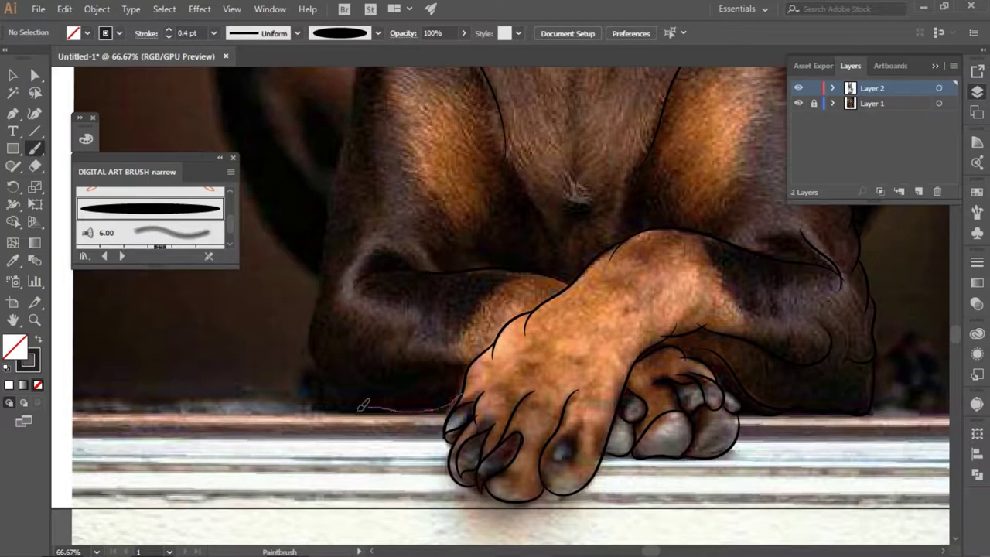
drag(455, 400, 329, 284)
drag(312, 358, 342, 404)
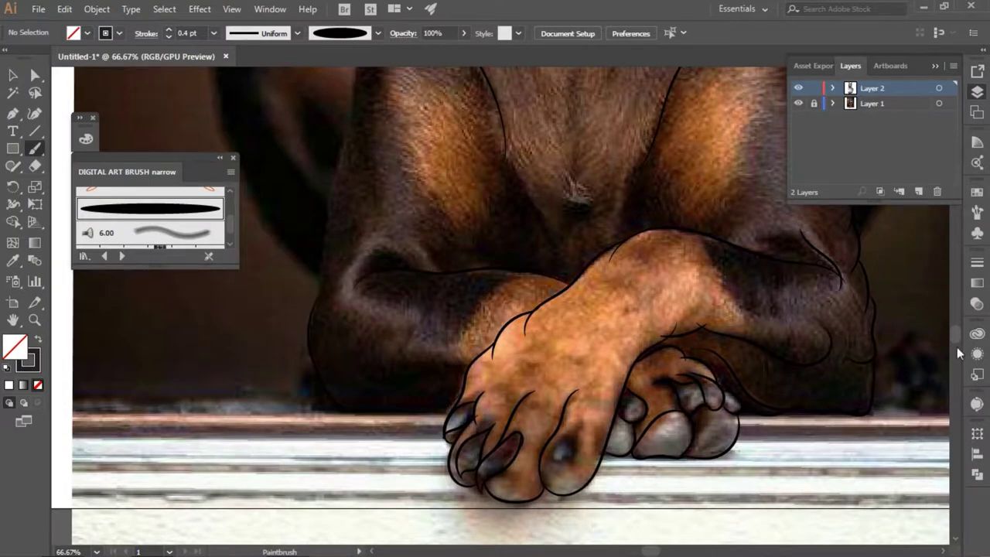
scroll(499, 383, up, 3)
drag(309, 455, 385, 117)
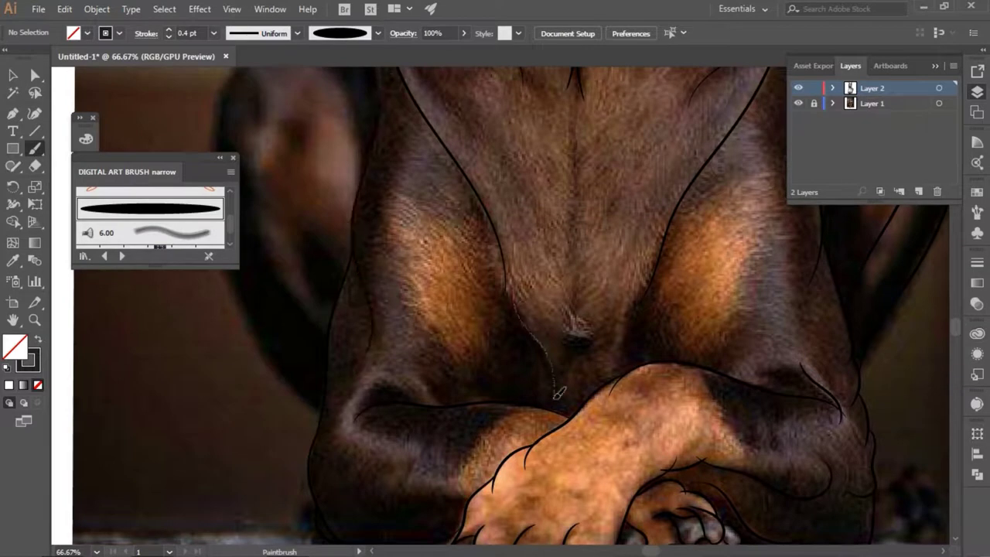
- Add chest crease lines, a short stroke at the right leg edge and a neck line
drag(537, 399, 467, 259)
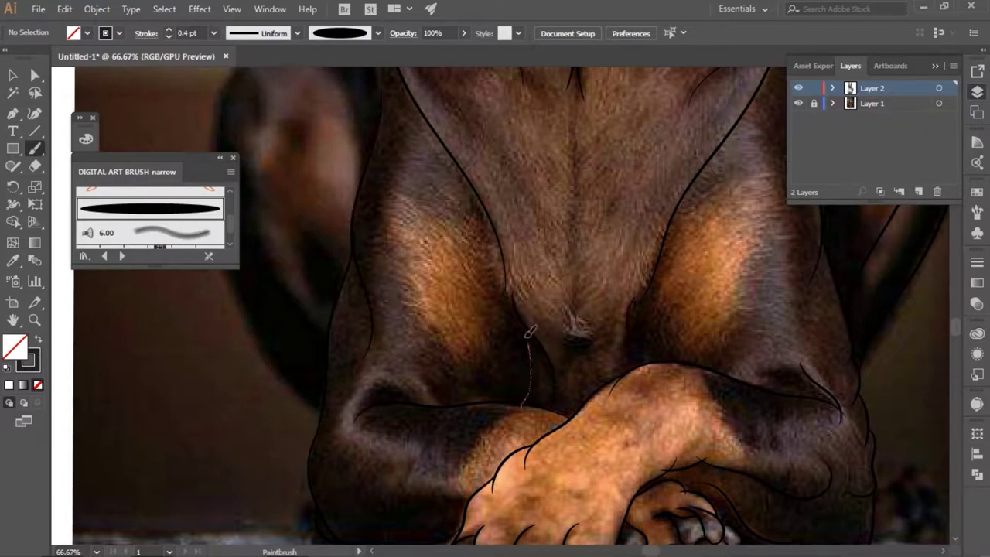
mouse_move(417, 403)
mouse_down()
mouse_move(362, 407)
mouse_move(459, 401)
mouse_up()
key(v)
click(454, 284)
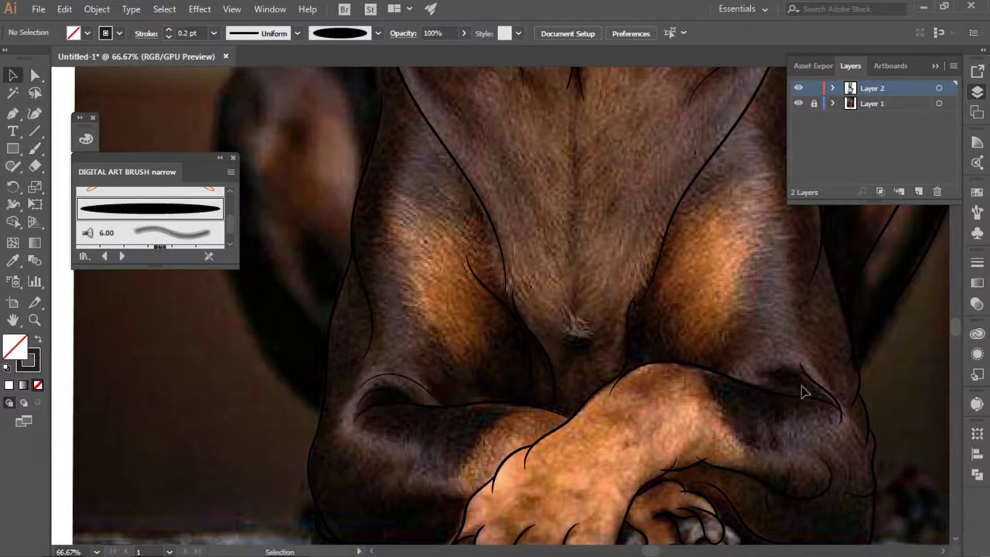
key(b)
drag(788, 371, 760, 380)
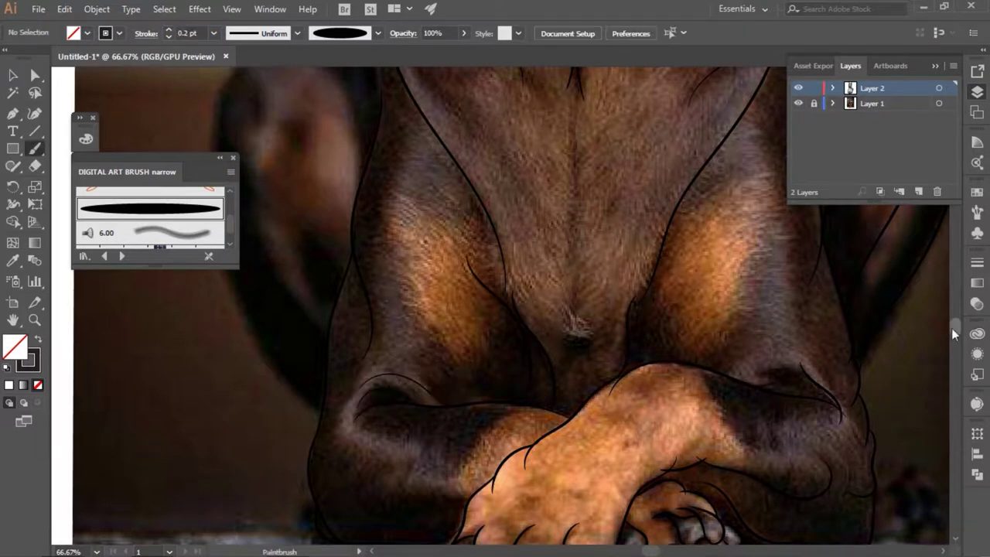
scroll(784, 352, up, 3)
scroll(358, 476, up, 8)
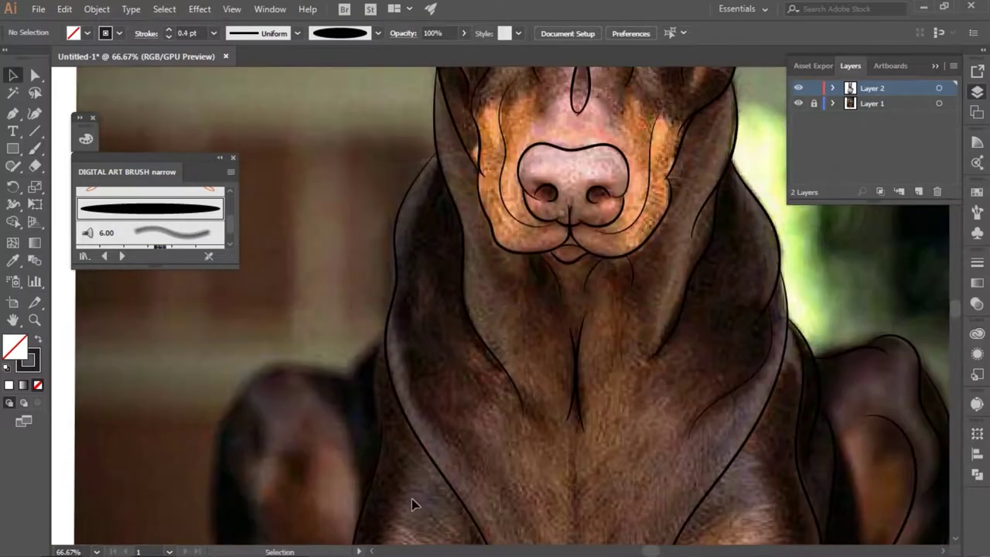
drag(380, 363, 391, 321)
ctrl+click(531, 386)
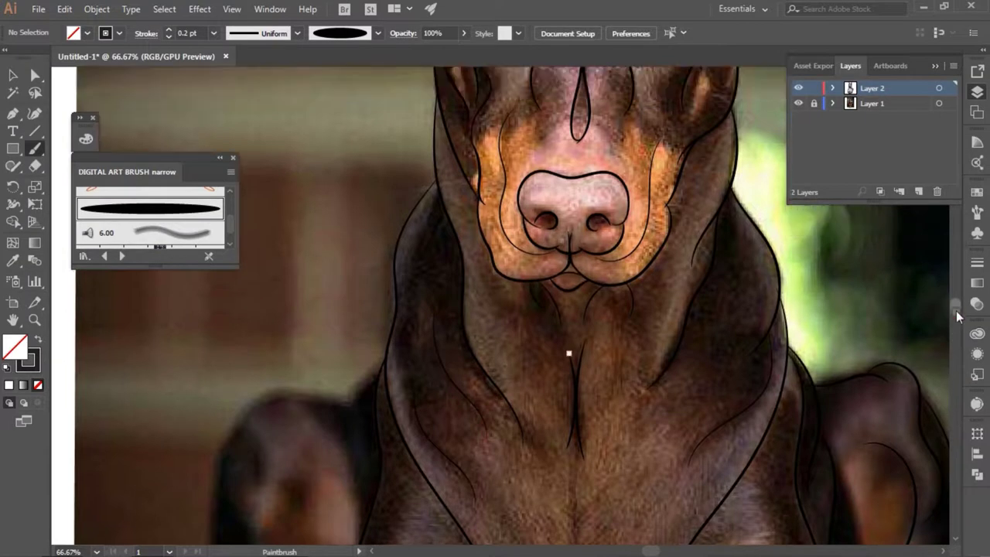
- Toggle Layer 1's visibility to review the bare line art, leaving the photo shown
scroll(956, 307, up, 10)
click(798, 102)
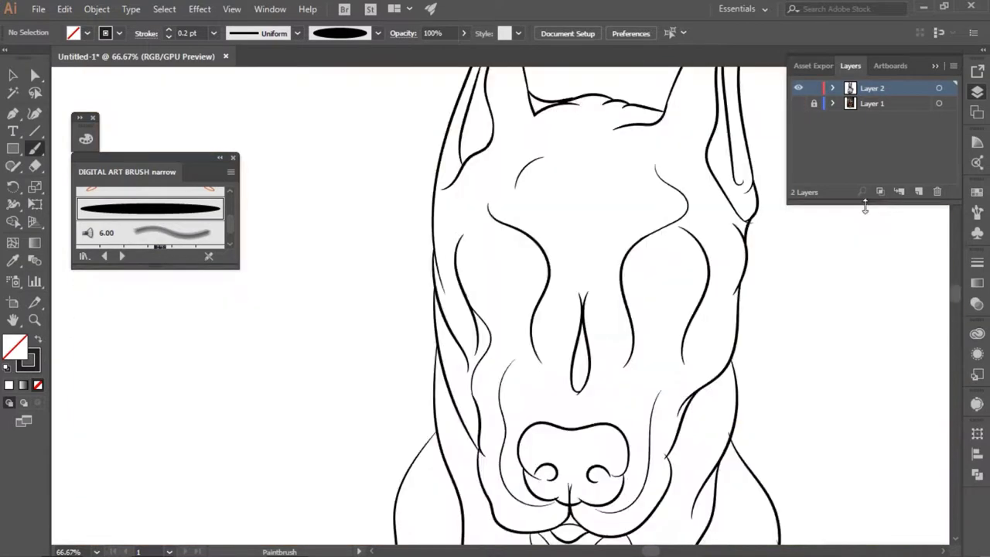
key(ctrl+minus)
key(ctrl+minus)
key(ctrl+minus)
click(798, 103)
click(799, 103)
click(799, 103)
click(799, 103)
key(ctrl+plus)
key(ctrl+plus)
scroll(950, 326, down, 5)
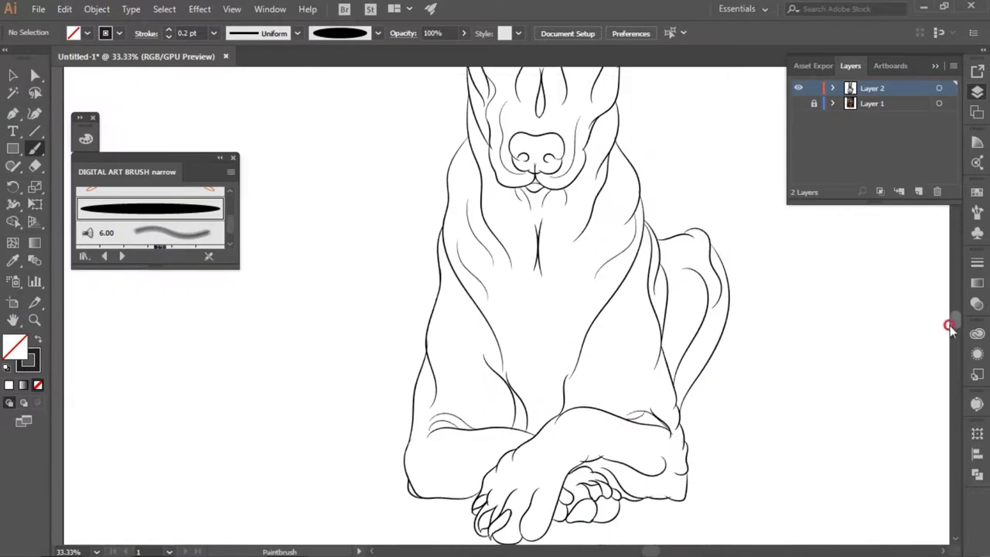
scroll(950, 326, down, 1)
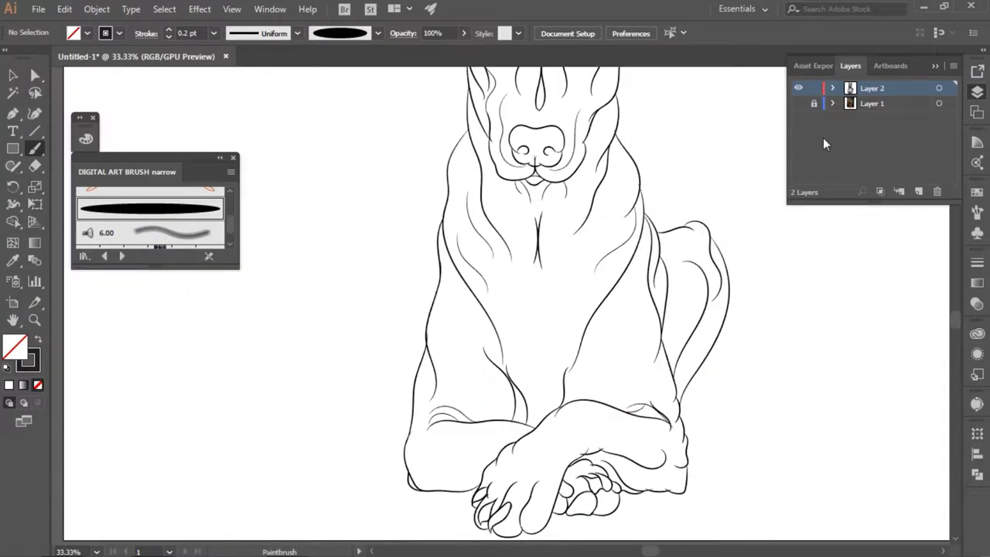
click(799, 102)
- Paint outline strokes along the dog's left leg and the curve beside it
key(ctrl+plus)
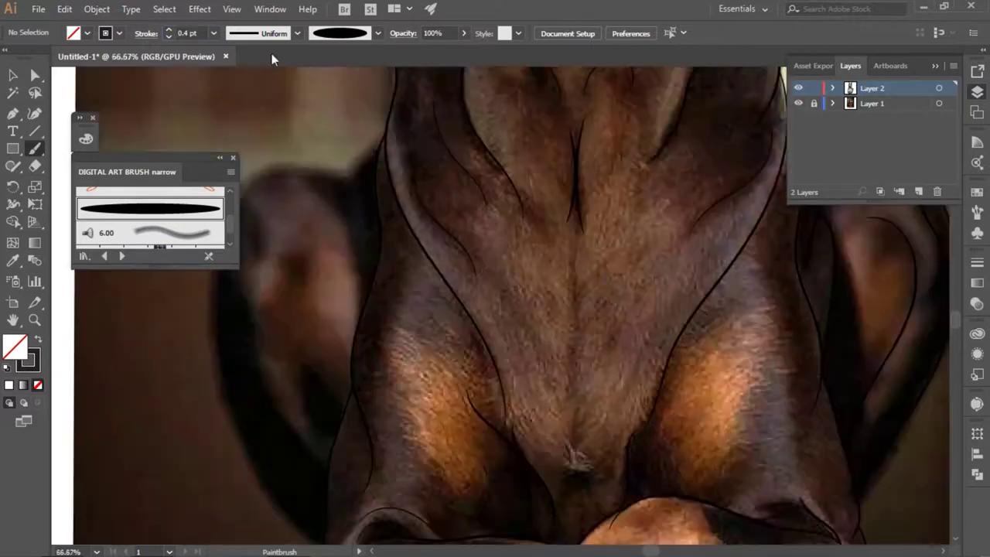
drag(397, 311, 398, 314)
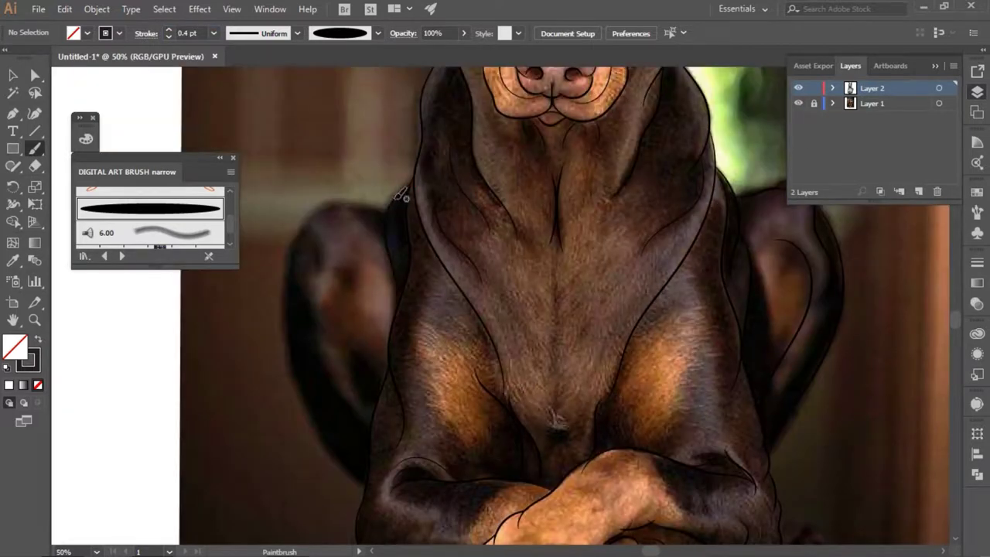
drag(313, 226, 321, 288)
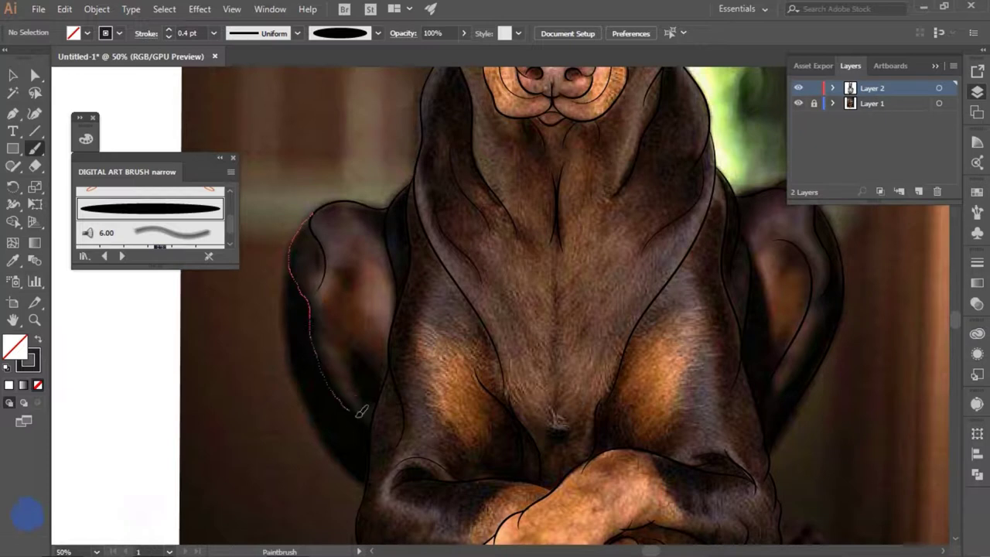
drag(371, 486, 317, 423)
drag(293, 252, 293, 250)
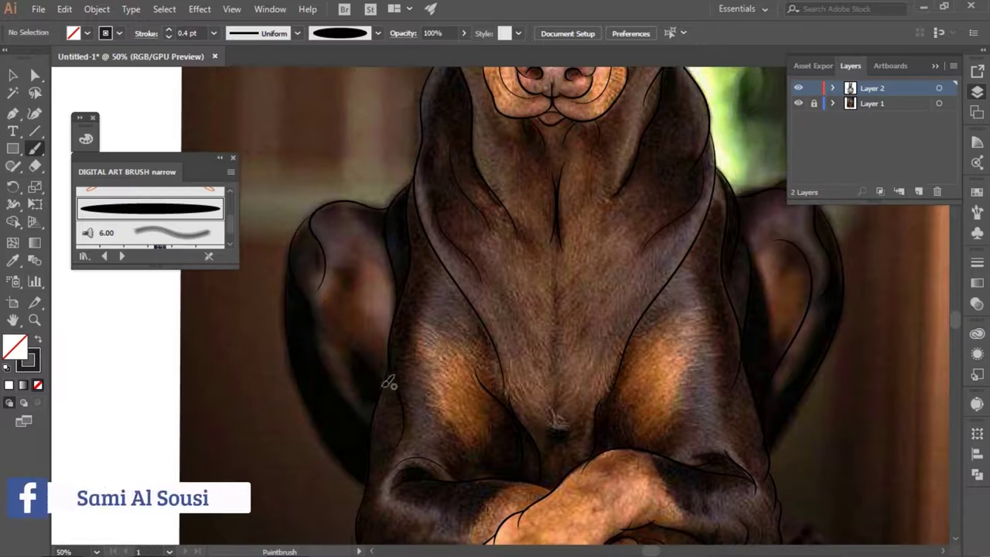
drag(353, 244, 345, 293)
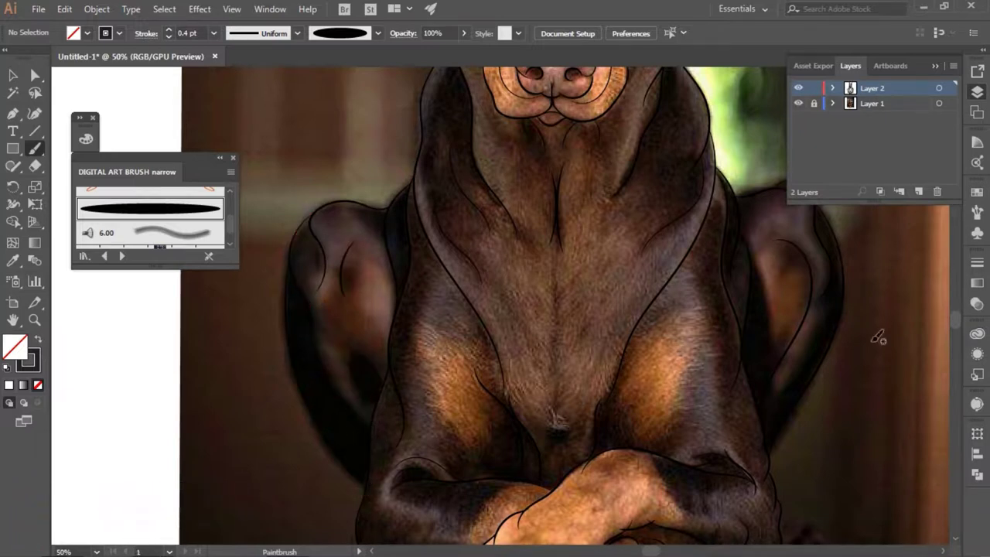
- Hide the dog photo to check the line art, then zoom in on the nose
click(798, 102)
key(ctrl+minus)
key(v)
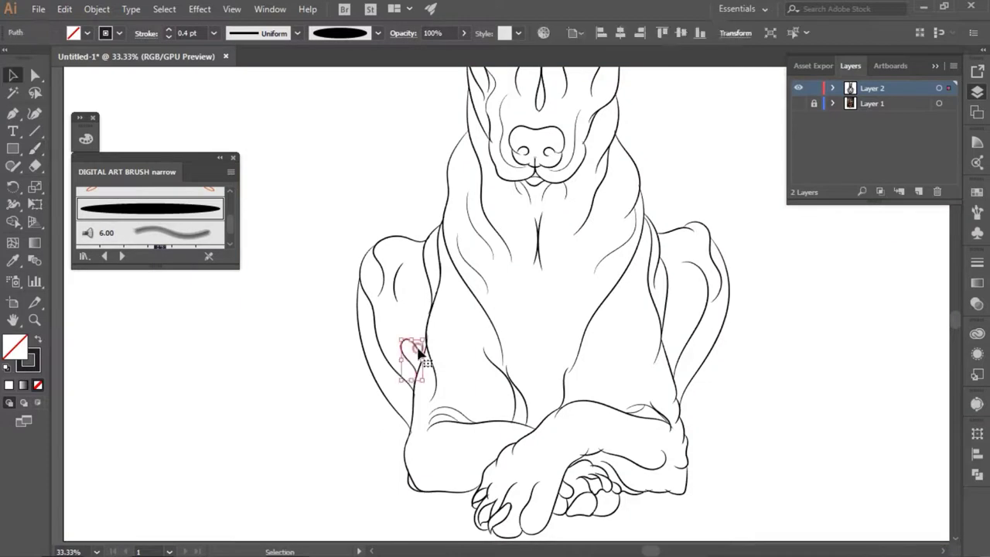
key(ctrl+plus)
key(ctrl+plus)
key(ctrl+plus)
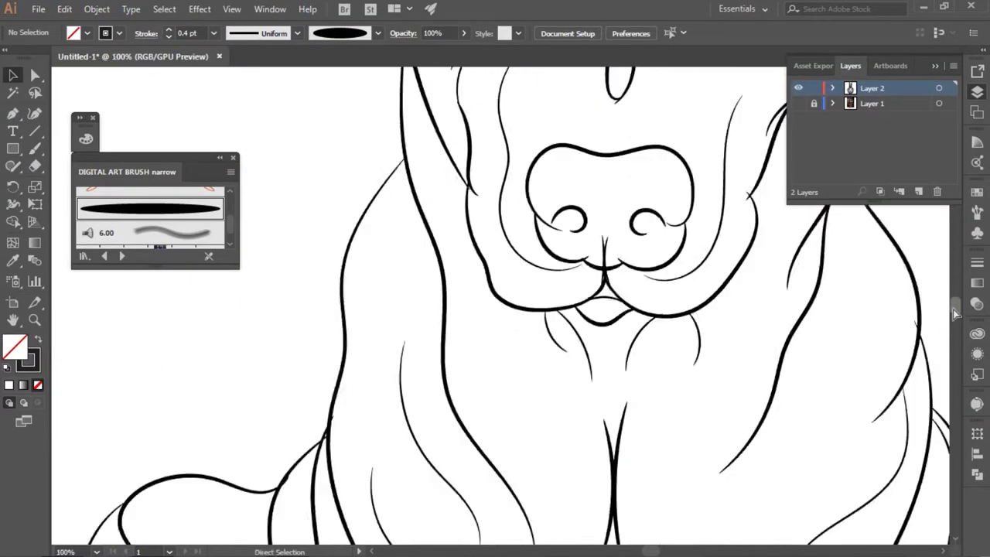
key(ctrl+plus)
- Erase the stray piece of lip line beneath the nose, then review the whole head
key(shift+e)
drag(649, 253, 658, 265)
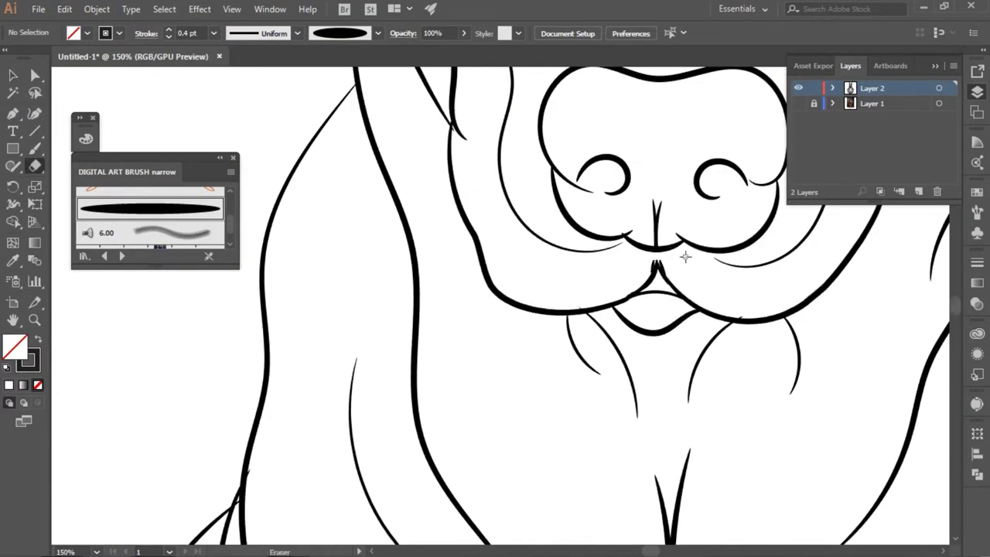
key(v)
click(654, 267)
key(ctrl+plus)
key(ctrl+plus)
key(ctrl+plus)
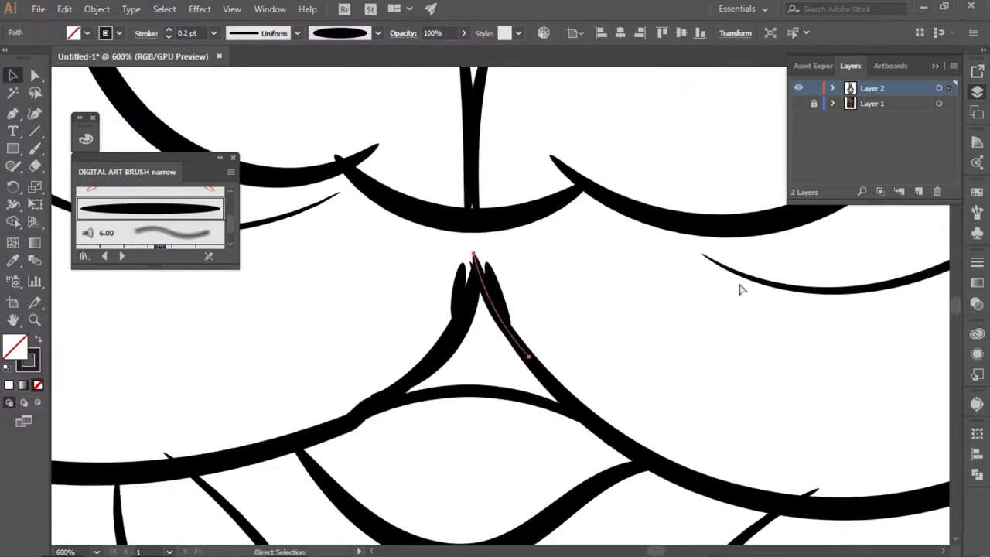
click(740, 289)
key(ctrl+minus)
key(ctrl+minus)
key(ctrl+minus)
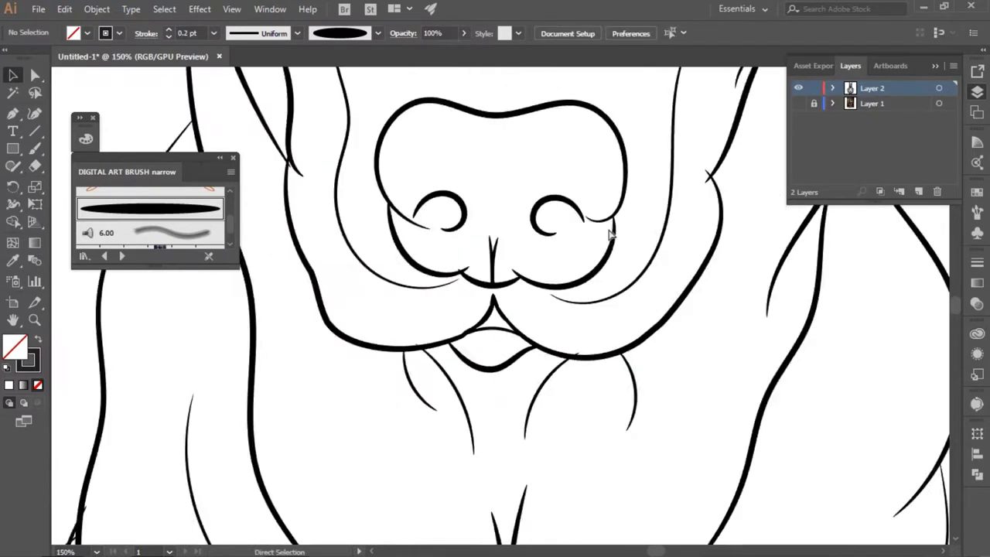
key(ctrl+minus)
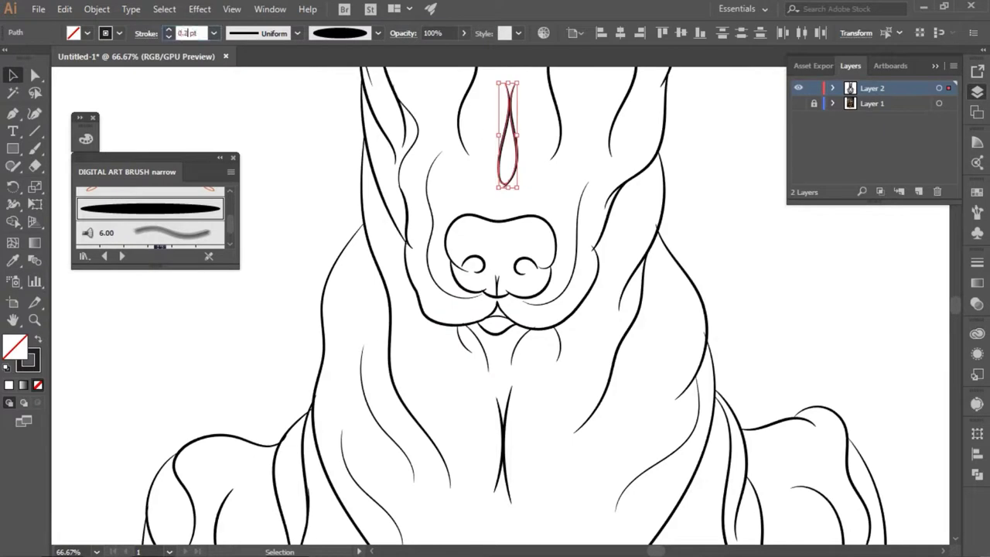
drag(955, 308, 956, 299)
- Show the dog photo and draw a black-outlined ellipse around the left eye
key(ctrl+1)
click(799, 103)
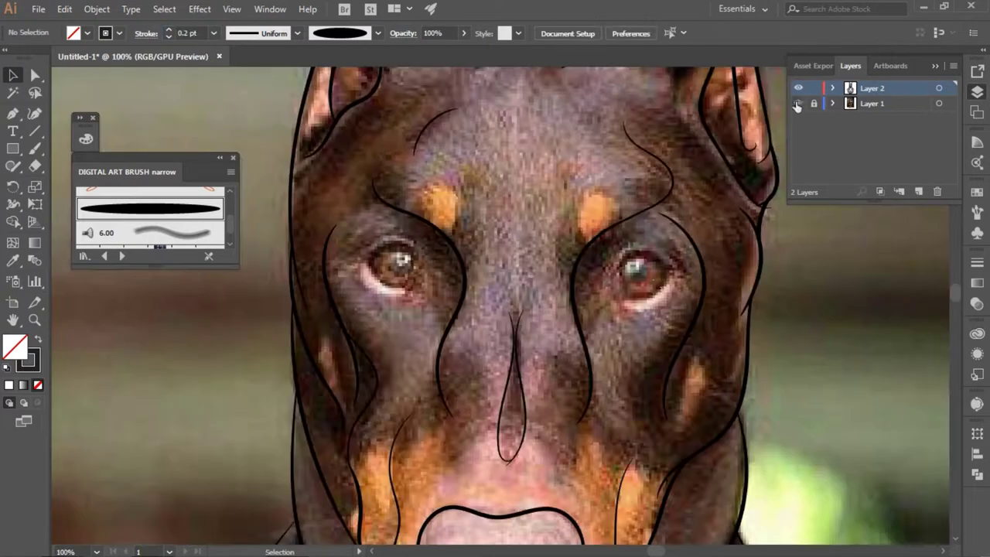
key(l)
drag(400, 267, 422, 290)
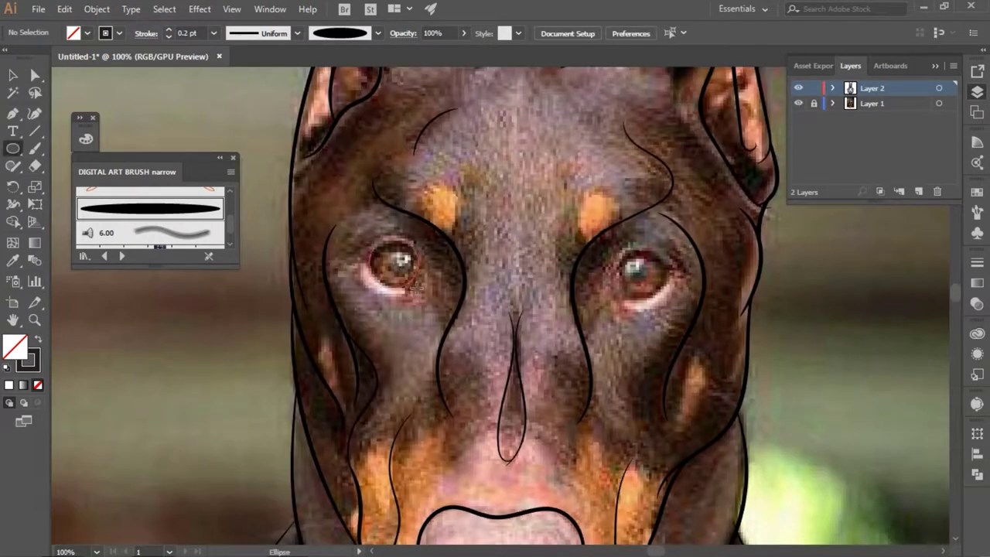
click(27, 360)
click(110, 154)
- Delete the left eye circle, then undo to bring it back
key(ctrl+plus)
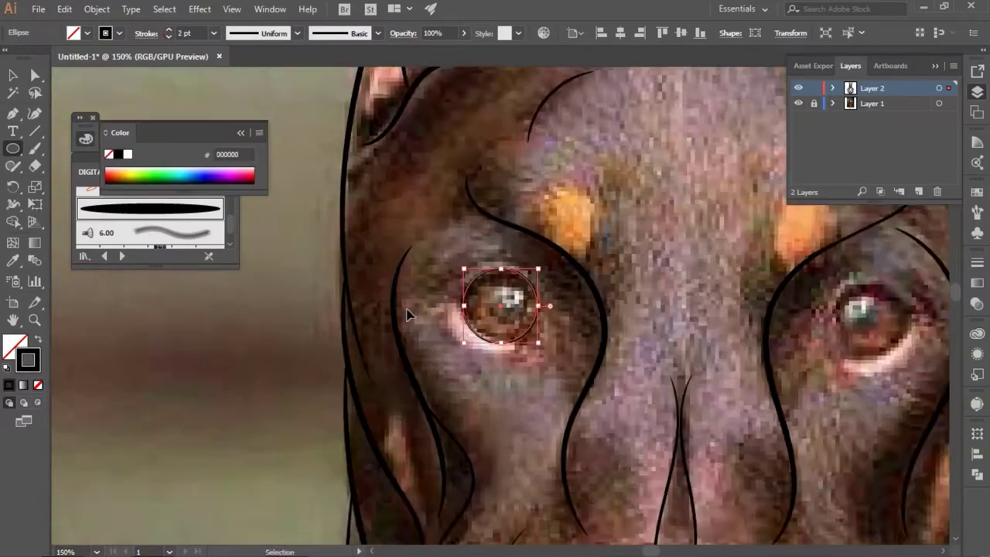
key(v)
click(553, 361)
click(553, 315)
key(Delete)
key(b)
scroll(549, 333, down, 3)
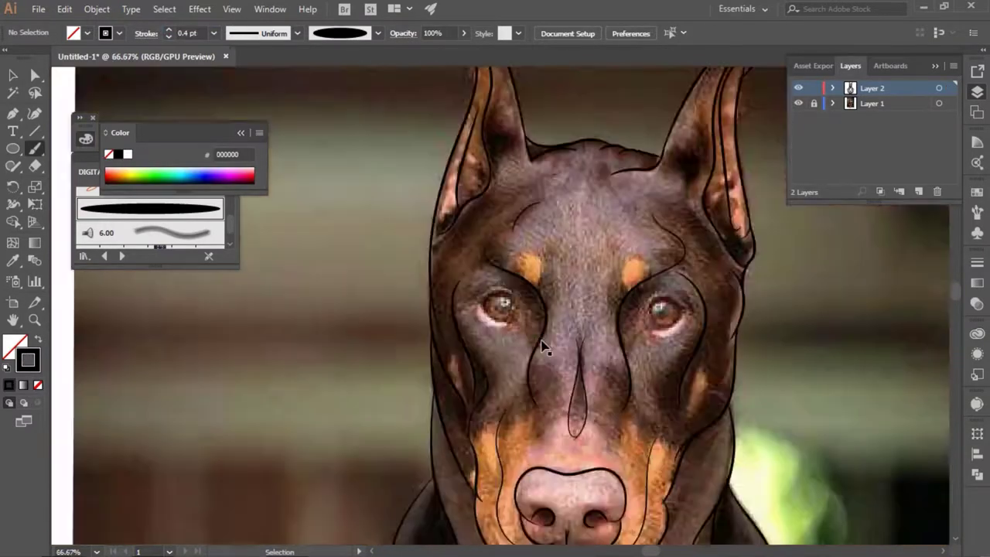
scroll(542, 347, up, 1)
key(ctrl+z)
- Resize and reshape the circle to fit the left eye
scroll(496, 310, up, 3)
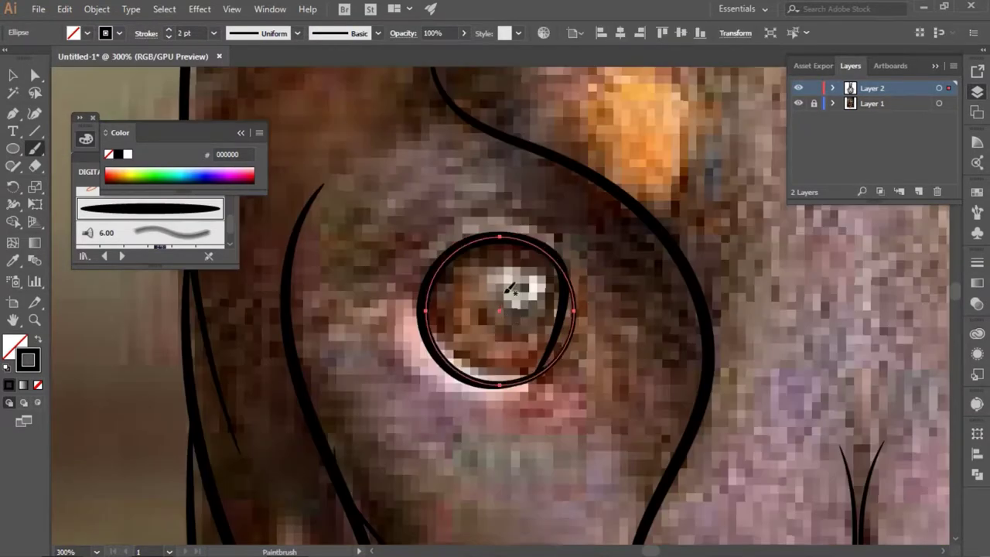
key(v)
drag(499, 237, 502, 246)
drag(495, 376, 512, 381)
click(566, 401)
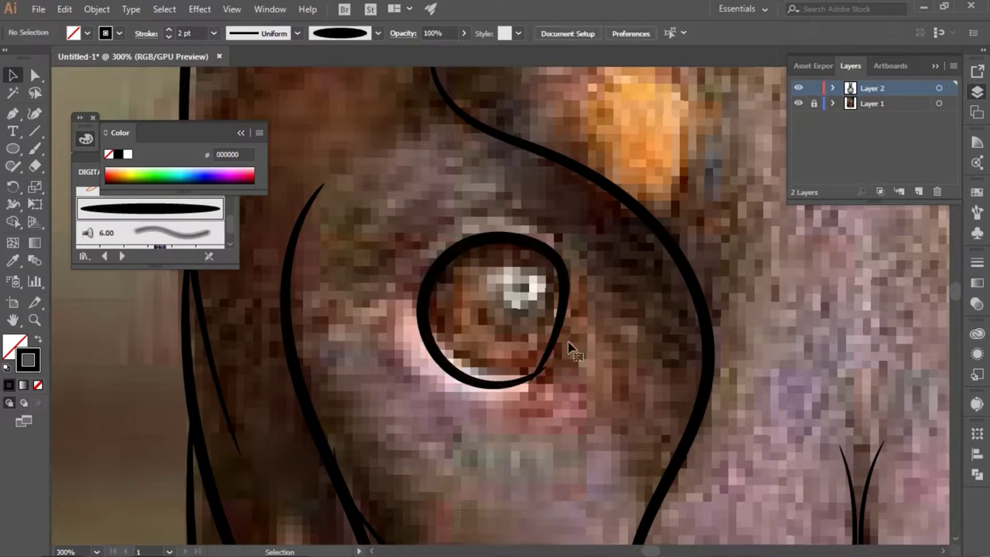
- Place a copy of the eye circle on the right eye and mirror it with Reflect
scroll(571, 349, down, 3)
alt+drag(522, 310, 766, 313)
right_click(743, 309)
click(638, 302)
key(Return)
click(638, 307)
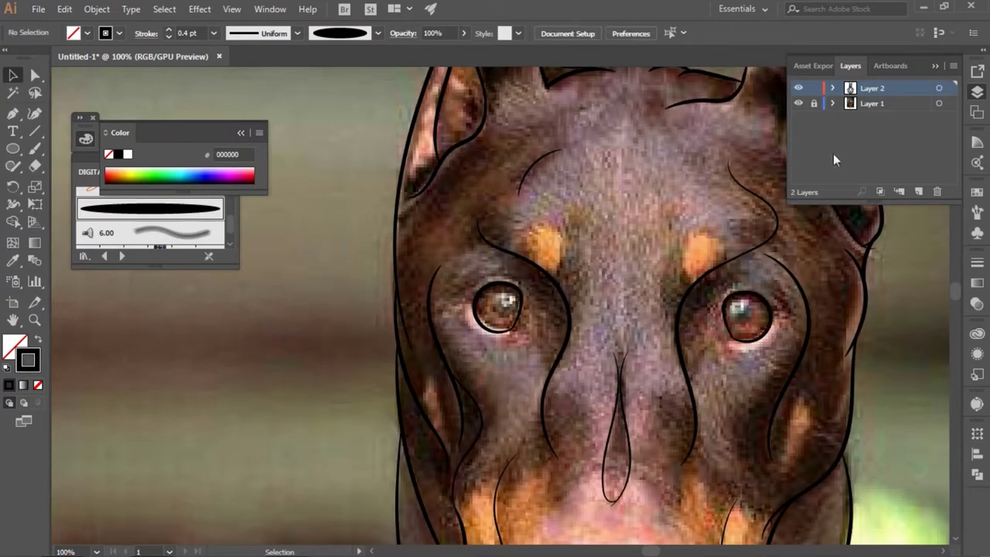
- Check the eyes without the photo, then thicken the left eye circle's lower edge with the Paintbrush
click(798, 103)
click(798, 103)
key(b)
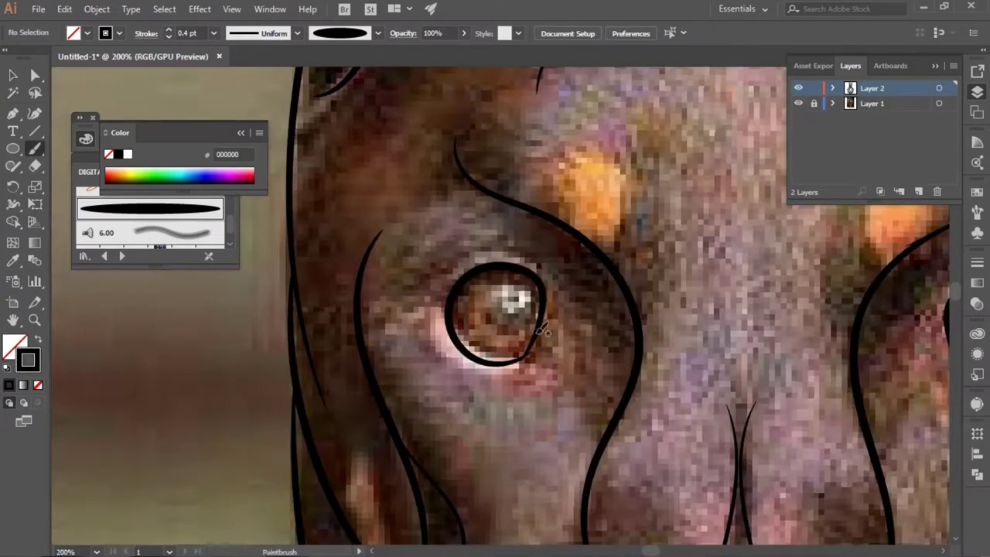
drag(497, 352, 453, 319)
click(654, 552)
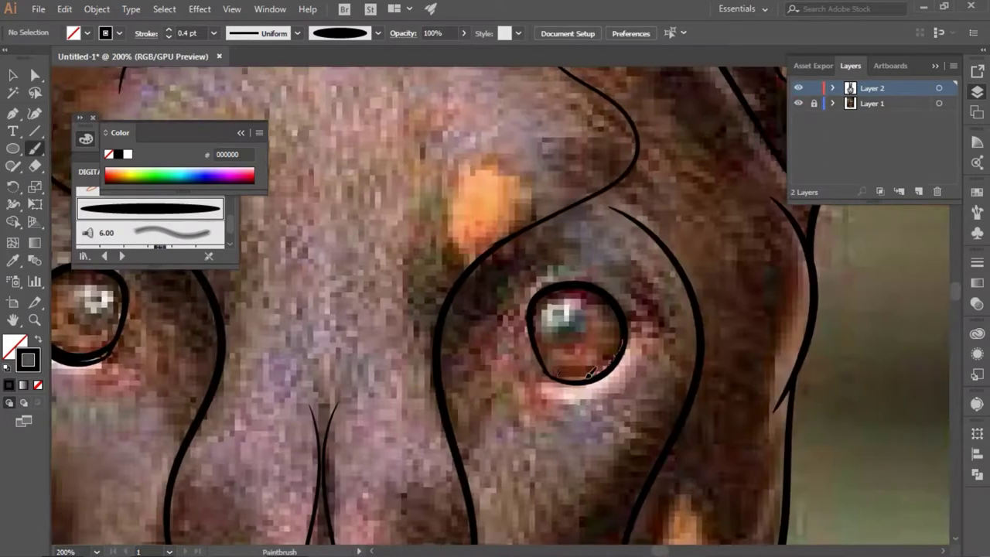
click(654, 551)
- Select the left eye circle, then deselect it and zoom out to the whole head
key(v)
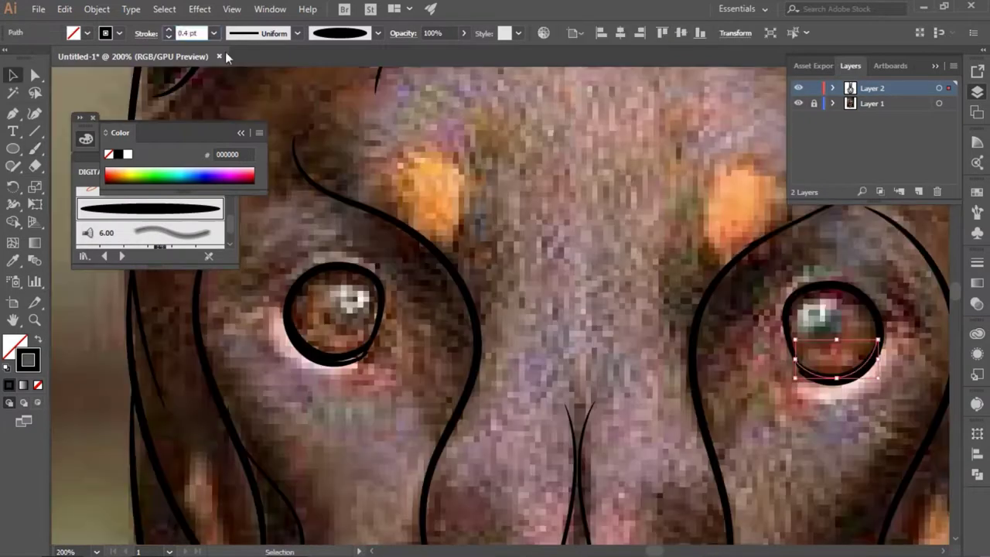
text(0.2)
click(354, 368)
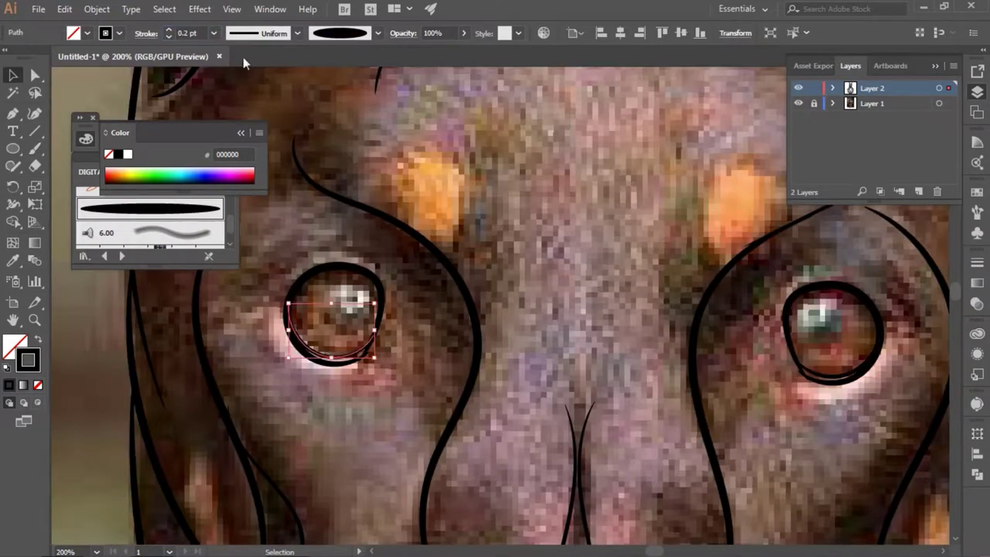
key(ctrl+shift+a)
key(ctrl+0)
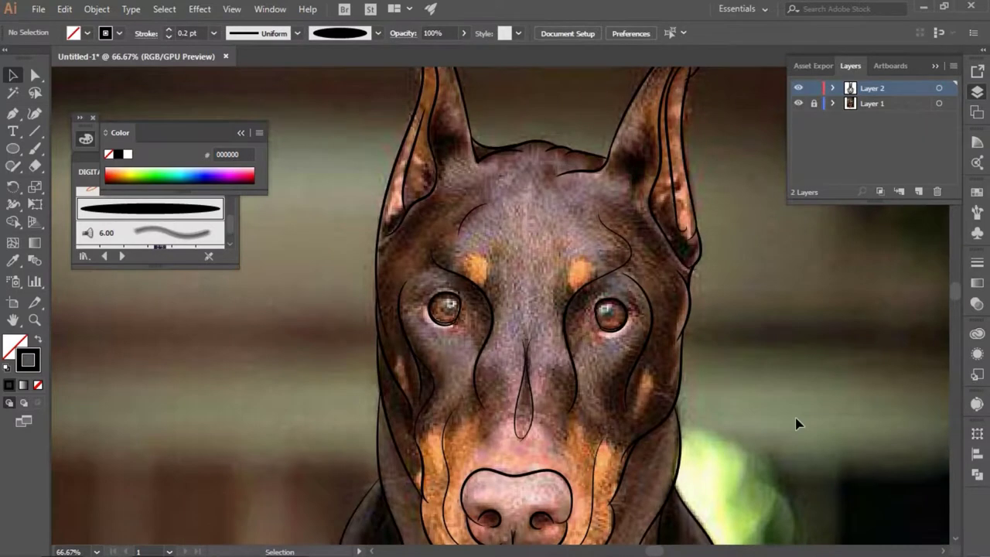
key(ctrl+plus)
key(ctrl+plus)
- Trace both nostrils with the Pencil and swap fill and stroke so they are solid black
scroll(603, 328, down, 2)
key(n)
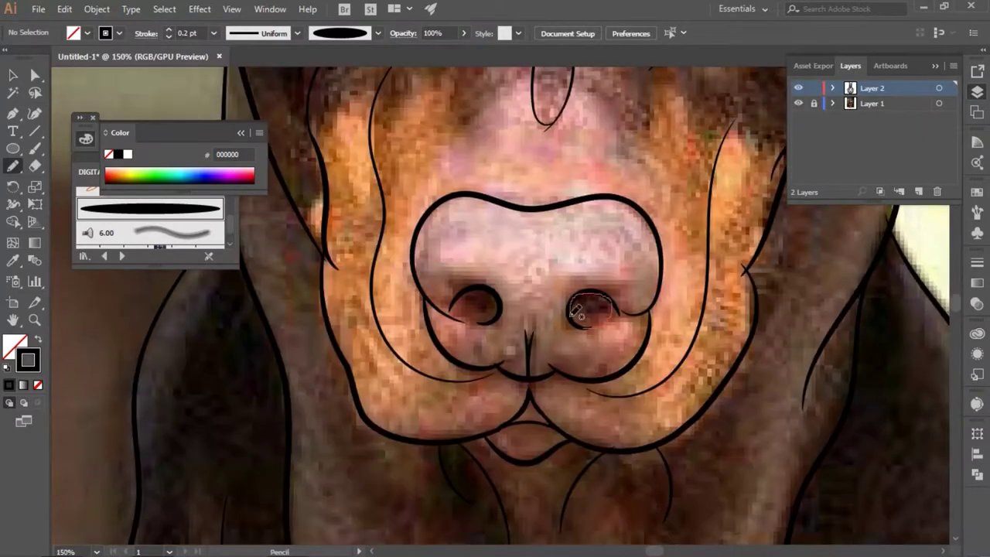
drag(576, 301, 582, 303)
key(shift+x)
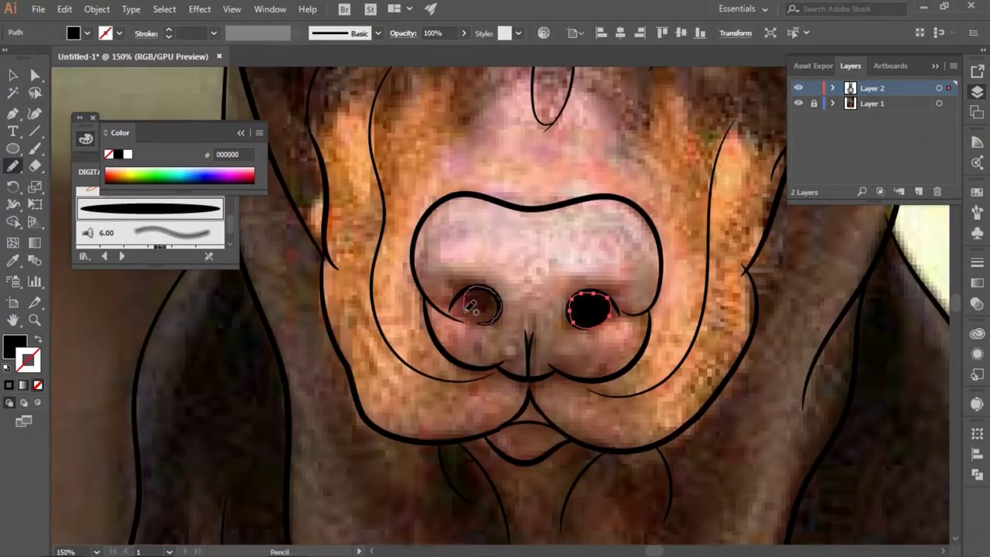
drag(469, 301, 468, 297)
key(shift+x)
key(ctrl+shift+a)
key(ctrl+minus)
key(ctrl+minus)
key(ctrl+minus)
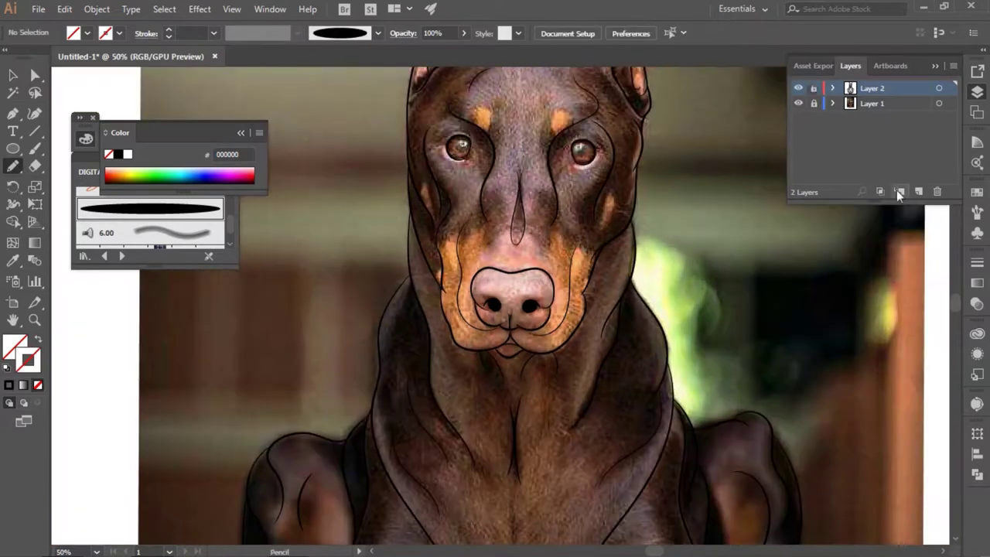
- Add a new layer with a small square beside the head, filled with the dog's tan
click(919, 191)
key(m)
drag(294, 105, 323, 137)
key(v)
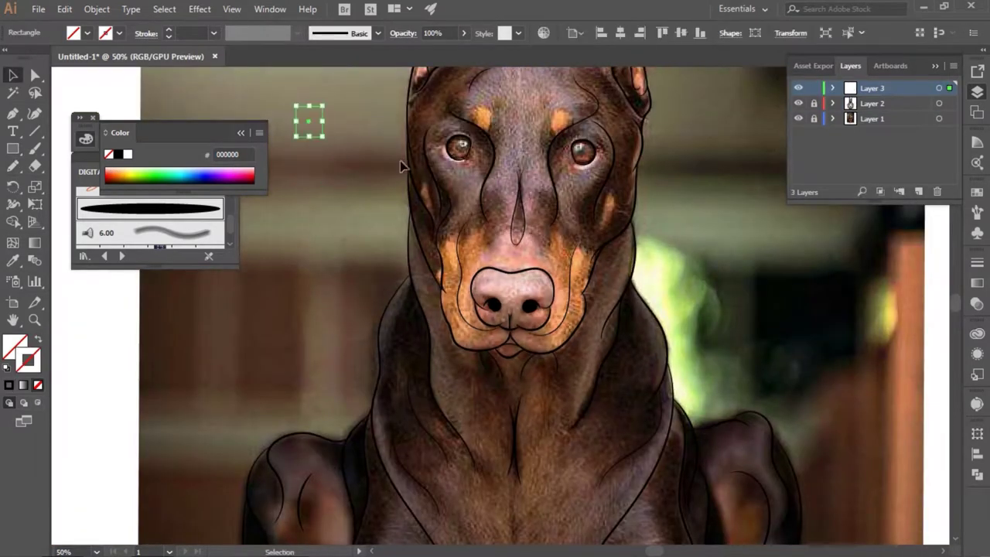
key(i)
click(483, 120)
- Stack swatch copies in the column and fill them with pale pink sampled from the nose
key(v)
mouse_move(313, 129)
mouse_down()
mouse_move(315, 95)
mouse_move(311, 195)
mouse_up()
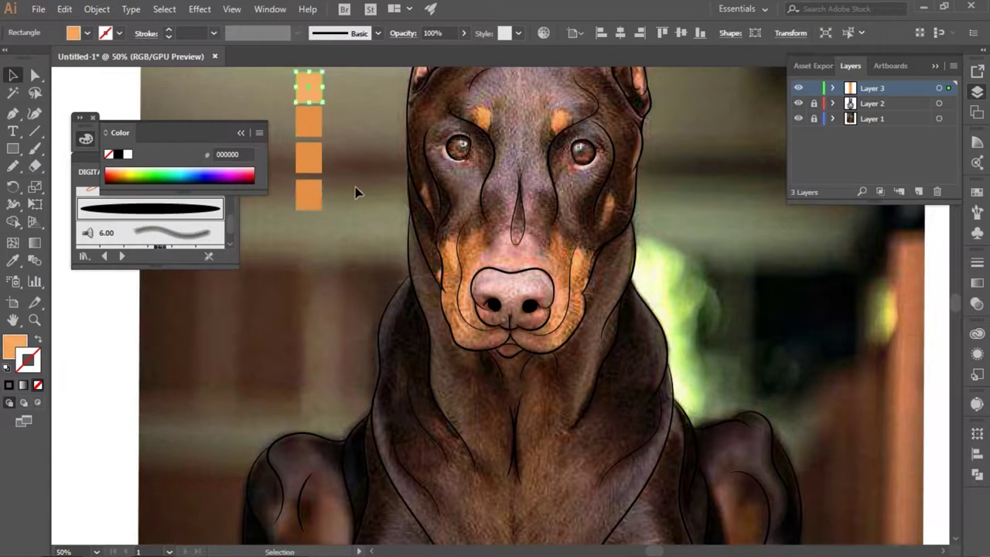
click(309, 158)
key(i)
click(507, 286)
drag(309, 195, 310, 230)
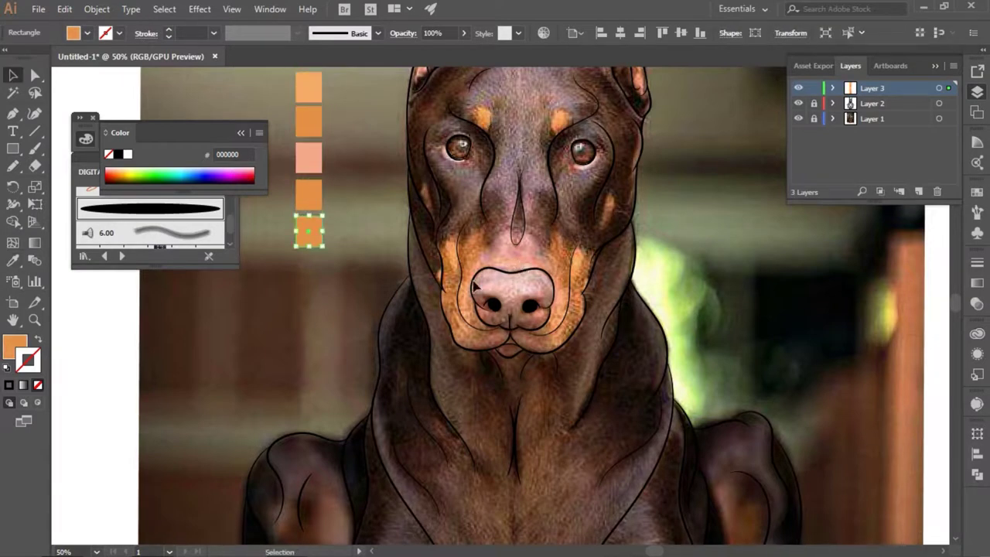
click(508, 284)
- Recolour the fourth swatch pale pink and the fifth a reddish brown from the chin
key(v)
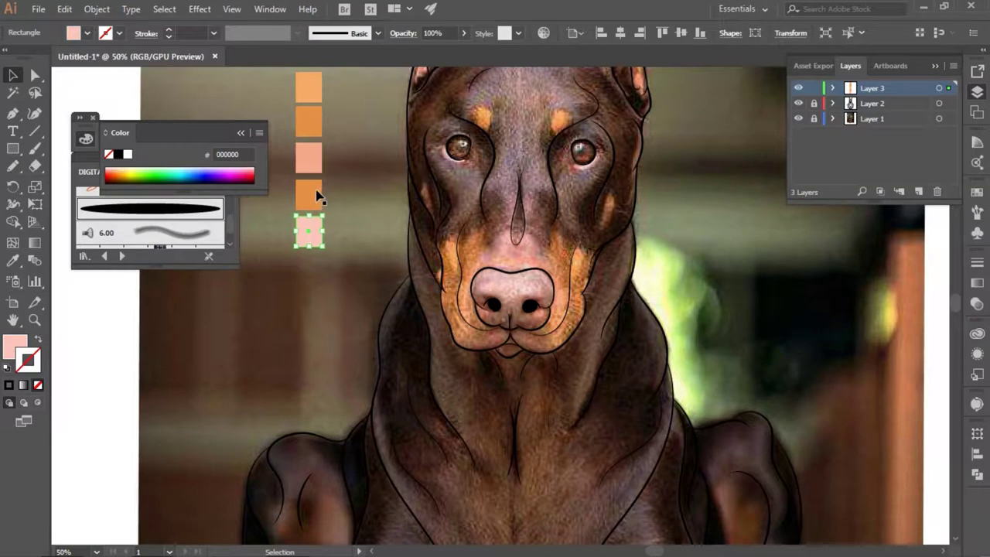
click(317, 197)
key(i)
click(310, 231)
ctrl+click(310, 230)
click(502, 325)
key(v)
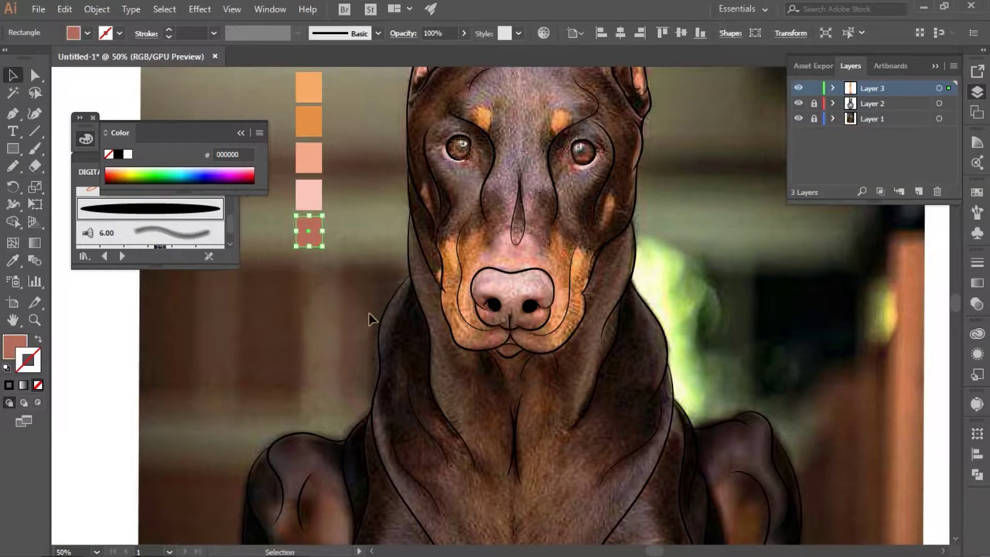
- Duplicate more swatches and fill them with dark brown and near-black brown from the coat
key(ctrl+d)
key(ctrl+d)
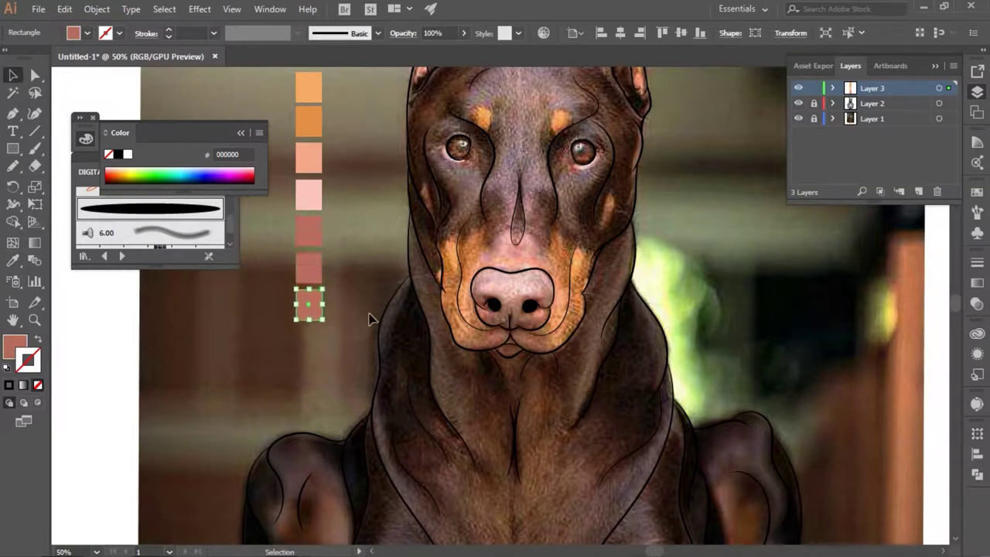
click(310, 267)
key(i)
click(476, 406)
key(v)
click(310, 304)
key(i)
click(424, 345)
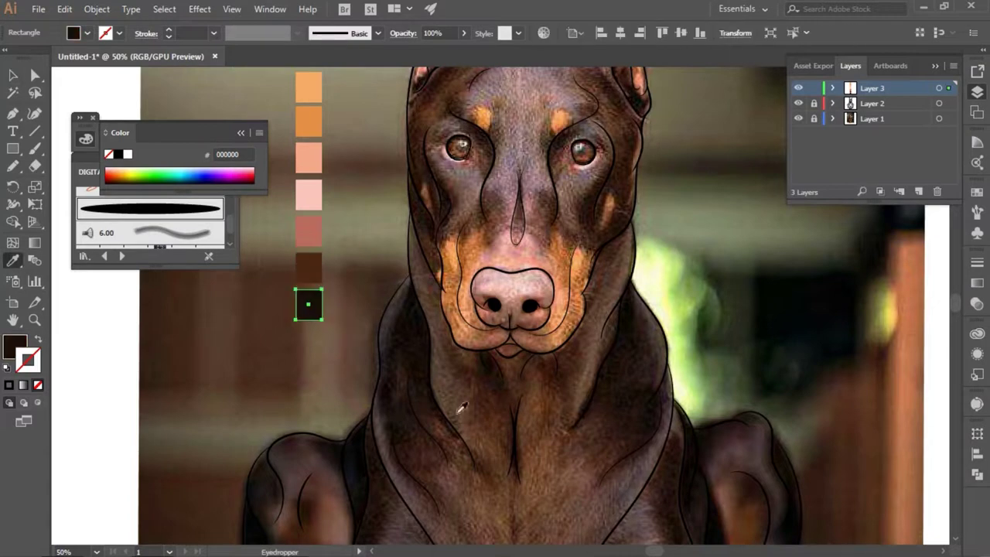
- Fill another swatch with a mid brown from the photo, then hide the photo to preview
key(v)
key(ctrl+minus)
key(ctrl+minus)
mouse_move(421, 189)
mouse_down()
mouse_move(408, 219)
mouse_move(408, 203)
mouse_up()
click(404, 213)
key(i)
click(467, 463)
key(v)
click(360, 331)
click(799, 119)
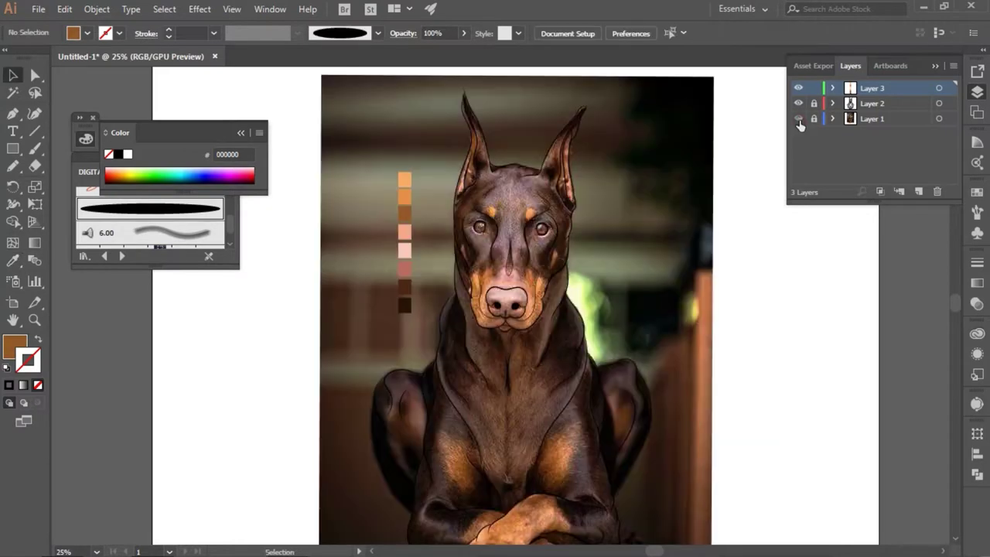
- Show the photo again and paint dark strokes beside the right and left eyes
click(800, 118)
key(ctrl+plus)
key(ctrl+plus)
key(ctrl+plus)
scroll(957, 306, up, 3)
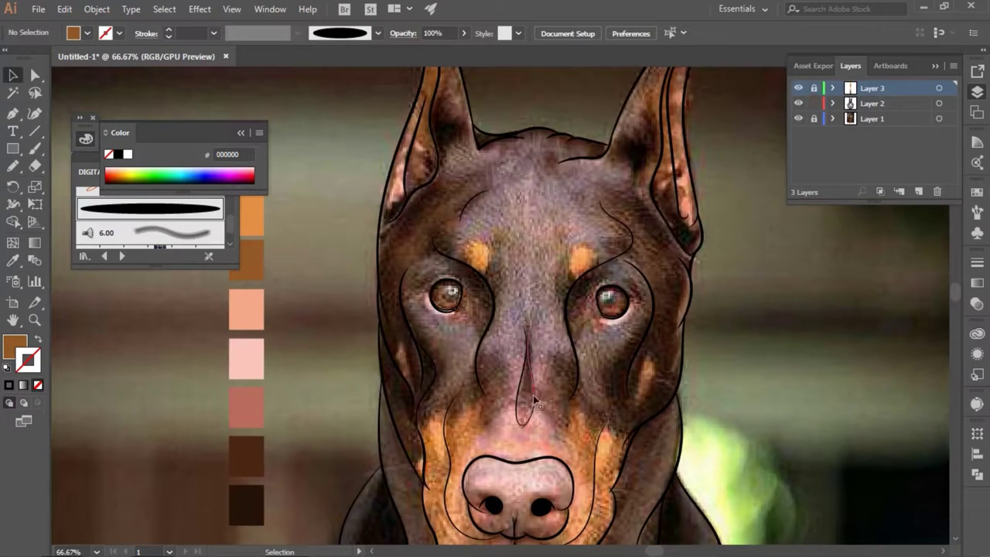
key(b)
drag(590, 302, 588, 305)
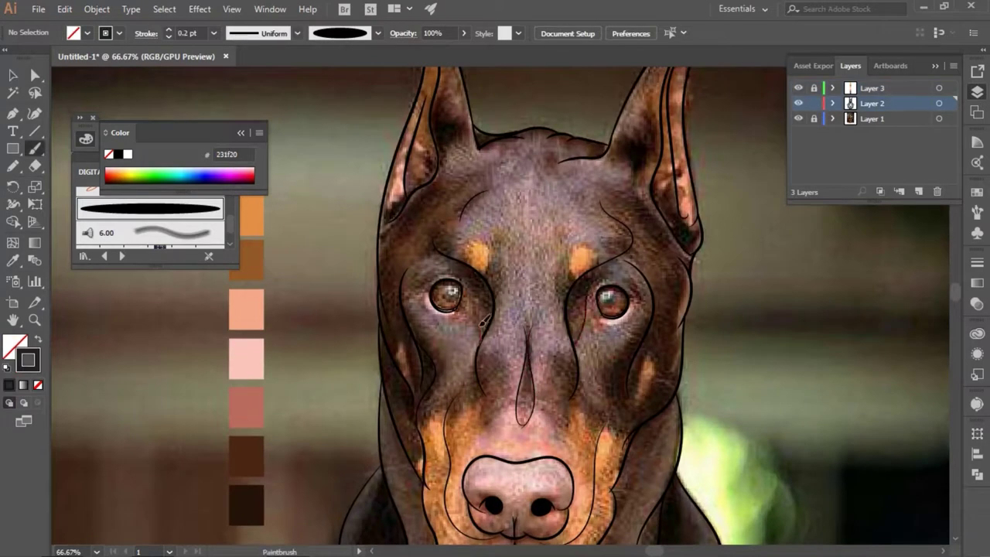
drag(470, 268, 468, 266)
key(v)
right_click(571, 309)
click(780, 283)
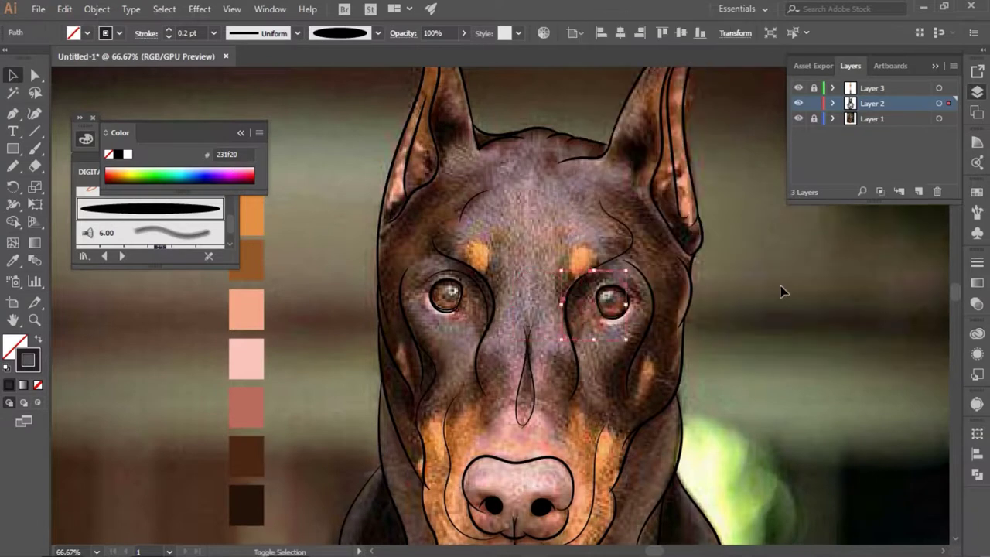
click(780, 291)
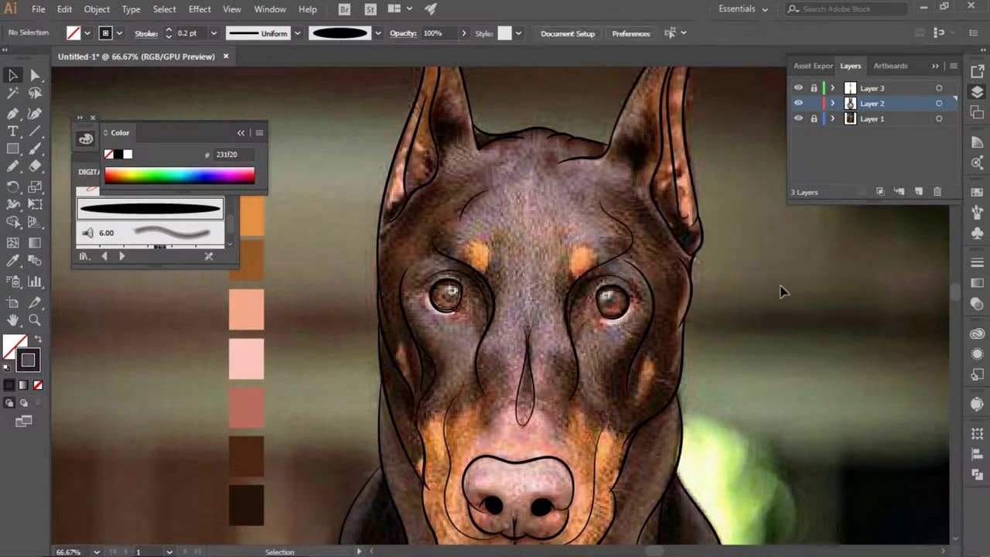
- Paint a cheek line on the right of the face and detail lines inside both ears
key(b)
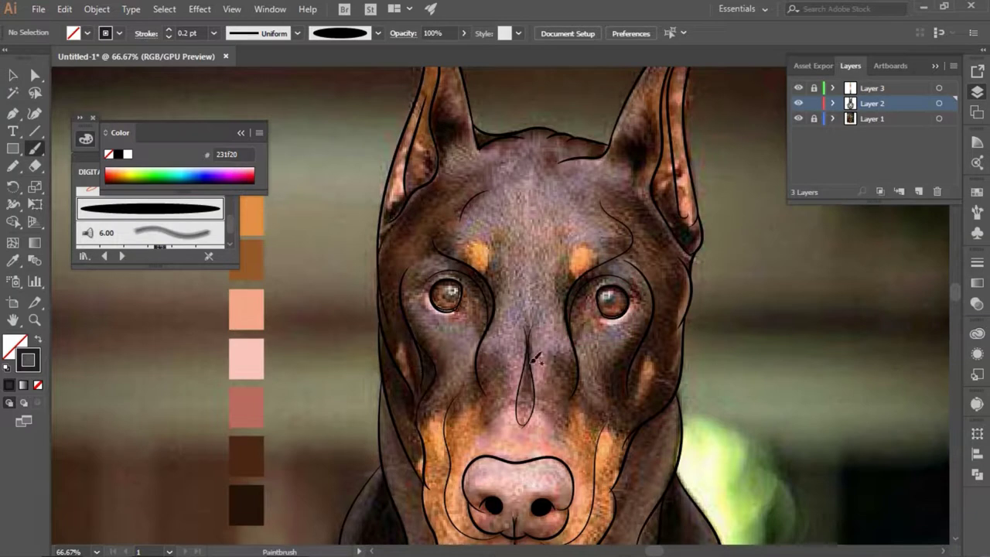
drag(652, 327, 622, 387)
scroll(952, 295, up, 3)
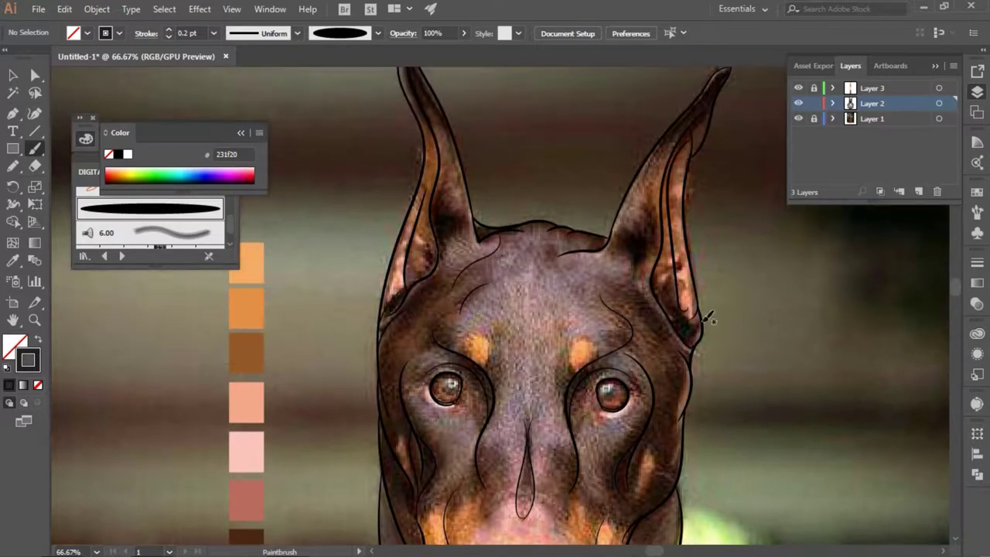
drag(683, 316, 667, 306)
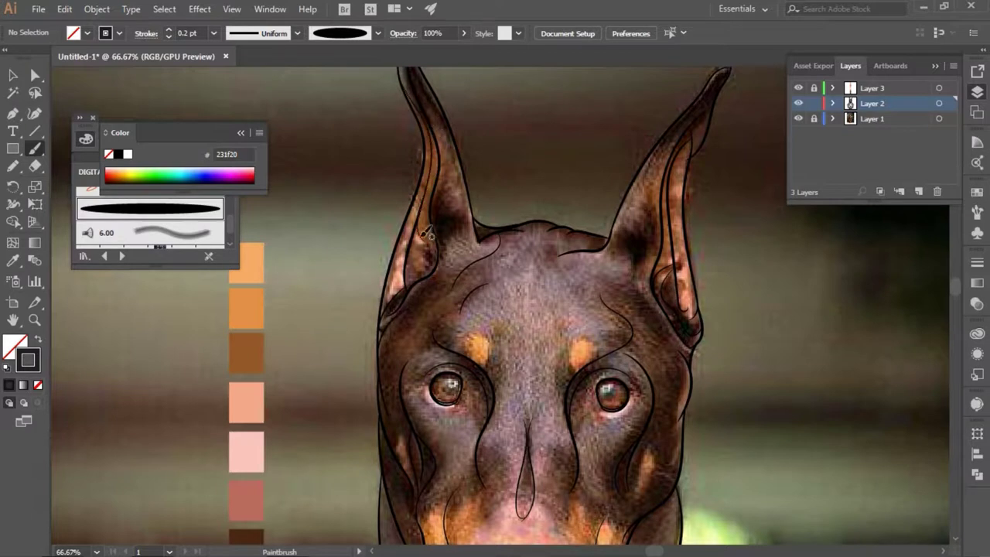
drag(435, 249, 437, 252)
scroll(499, 450, up, 2)
- Draw solid black round pupils in both eyes with the Ellipse tool
key(l)
mouse_move(372, 297)
mouse_down()
mouse_move(404, 329)
mouse_move(762, 334)
mouse_up()
key(shift+x)
key(v)
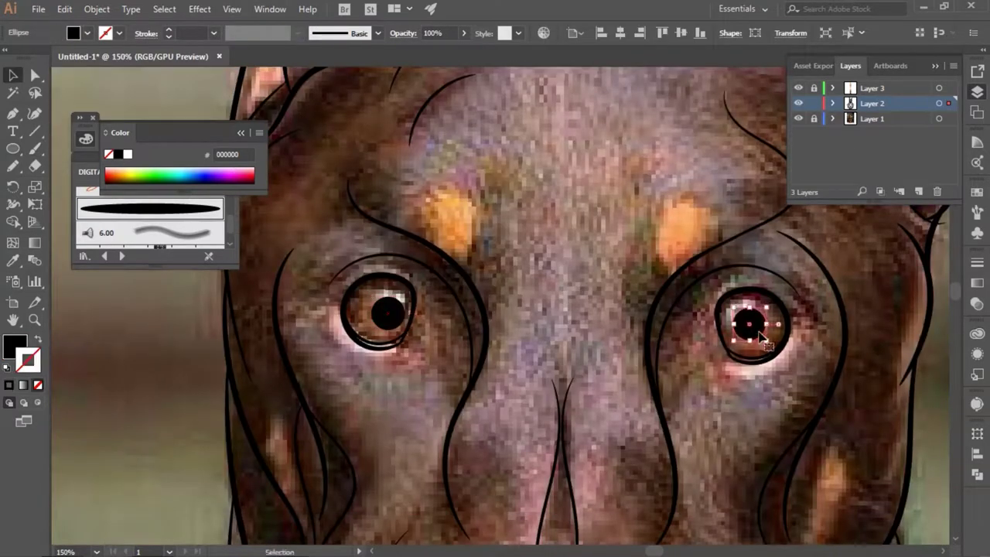
click(548, 297)
scroll(548, 296, down, 2)
- Lock the line-art layer and add a swatch on Layer 3 filled with the eye rim's dark brown
click(281, 188)
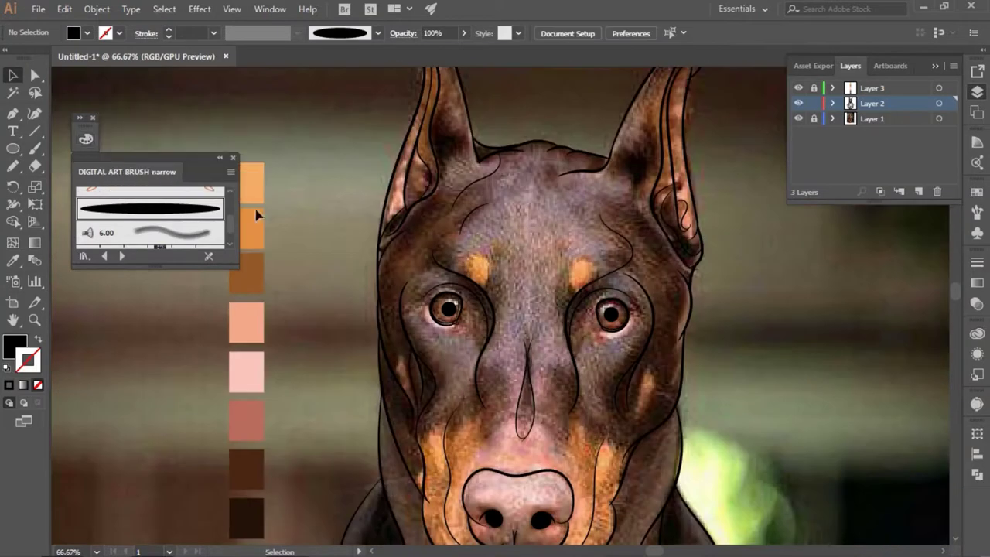
click(813, 103)
click(872, 87)
drag(246, 183, 246, 137)
key(i)
click(449, 313)
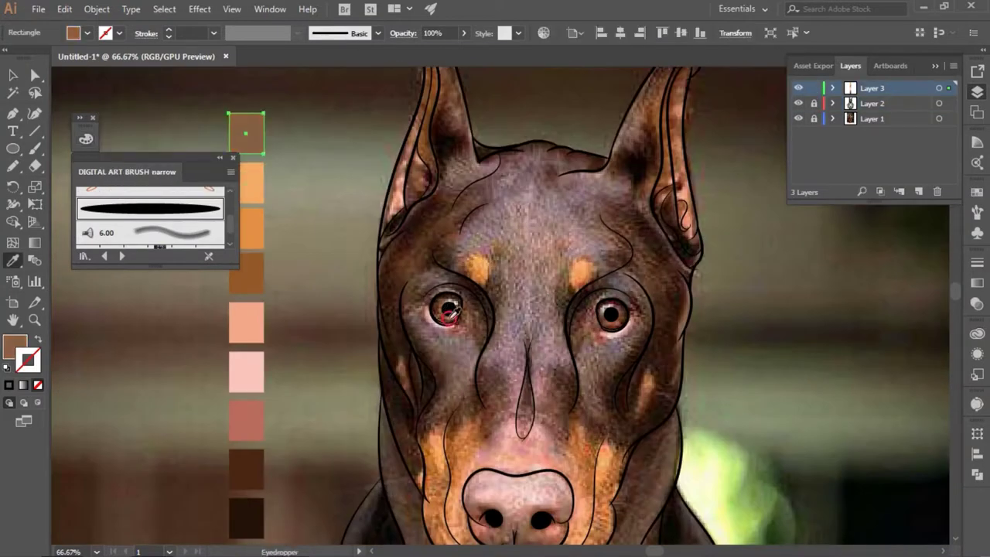
key(ctrl+plus)
key(ctrl+plus)
key(ctrl+plus)
scroll(513, 462, down, 5)
scroll(542, 433, down, 5)
click(652, 368)
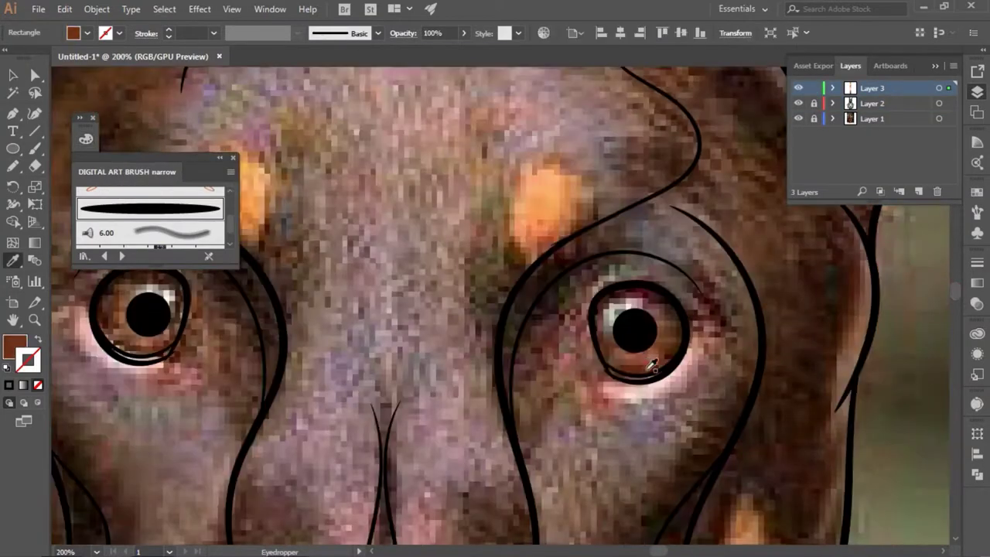
key(ctrl+0)
scroll(502, 302, up, 3)
- Duplicate the brown swatch beside it and fill the copy with a lighter iris brown
click(502, 303)
drag(502, 302, 546, 314)
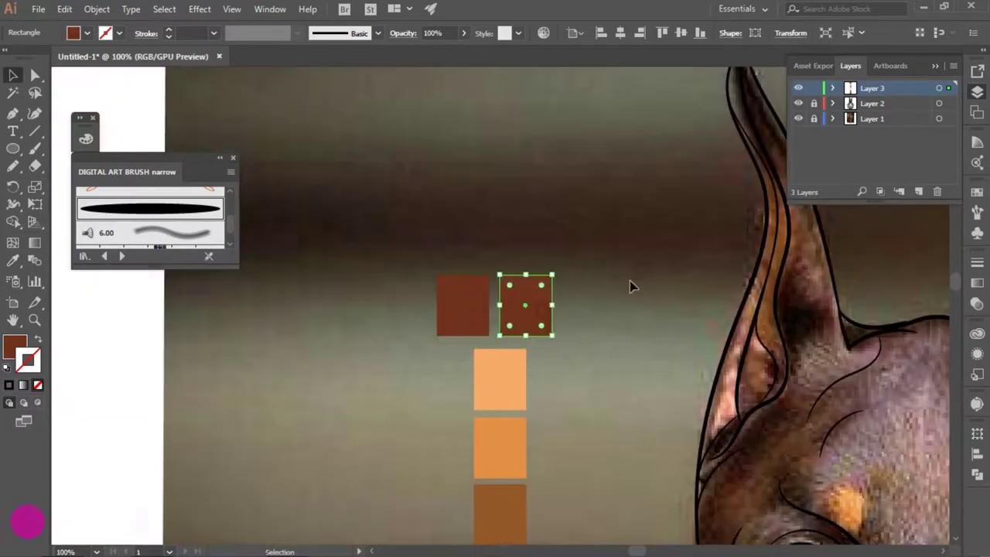
click(805, 293)
key(i)
click(801, 294)
scroll(800, 310, right, 5)
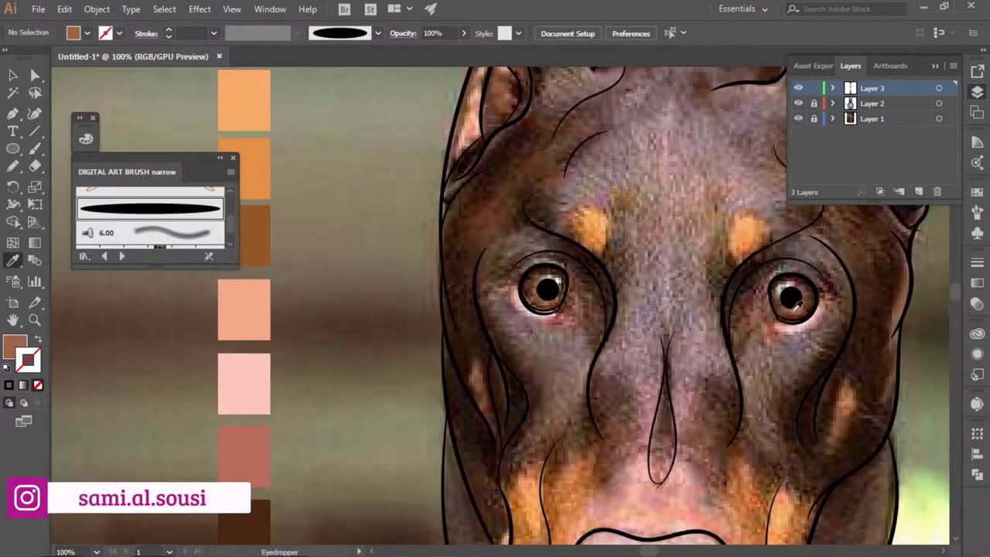
scroll(801, 310, up, 1)
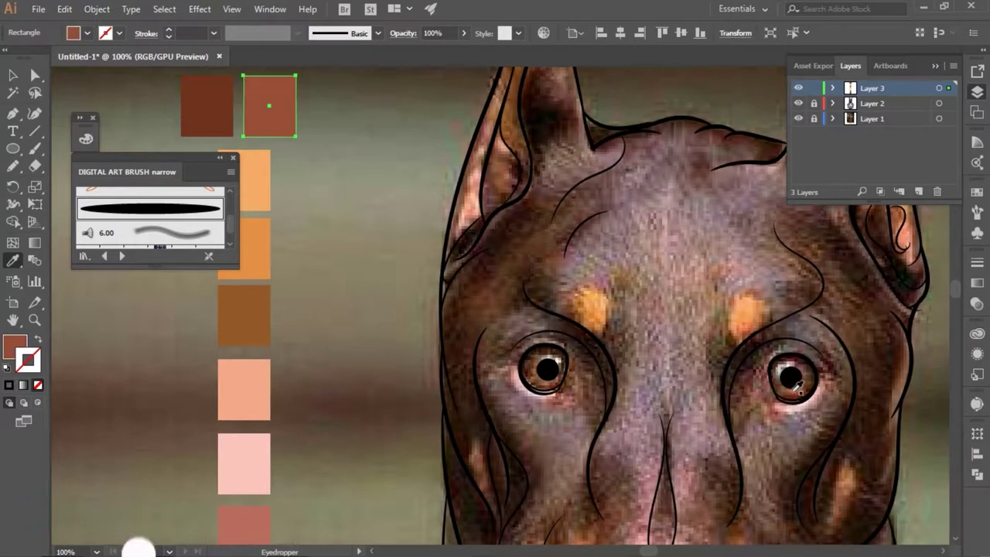
- Paint a thin brush line inside the left iris ring on the line-art layer
ctrl+click(379, 271)
key(ctrl+plus)
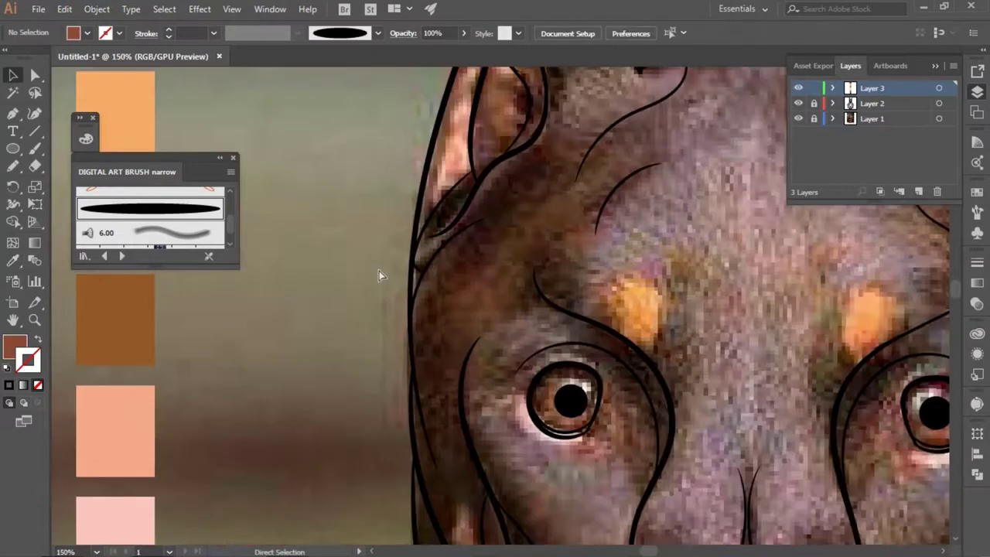
click(579, 437)
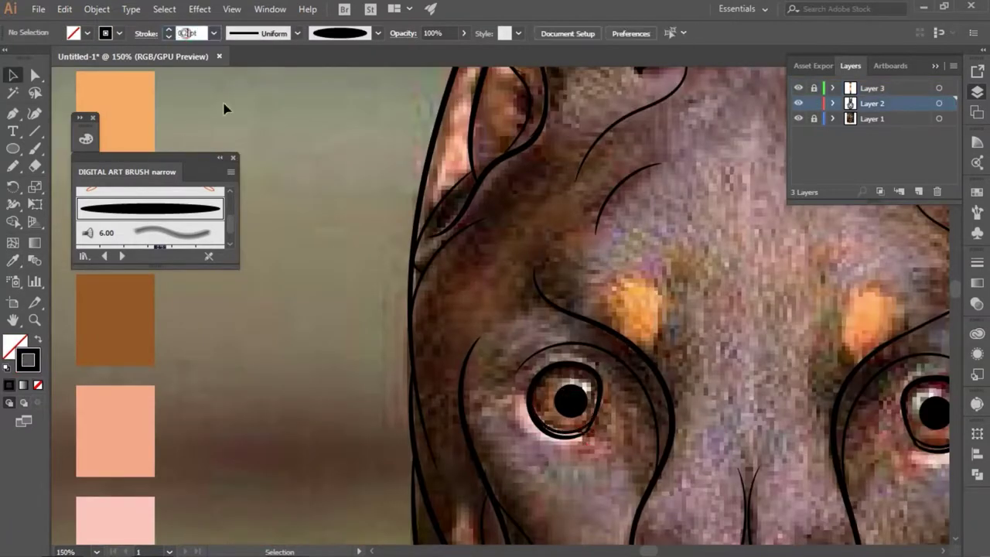
key(b)
drag(564, 362, 565, 364)
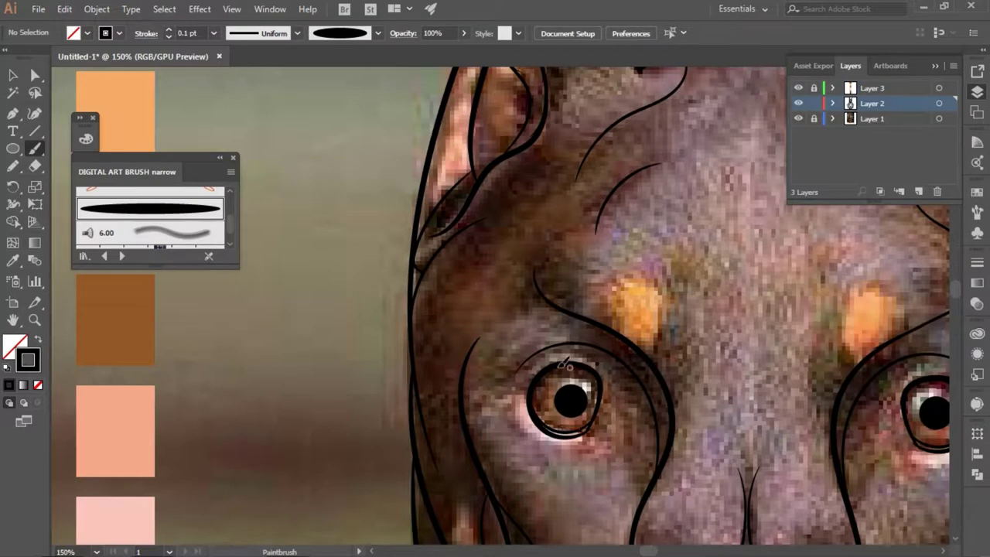
drag(594, 418, 425, 418)
- Inspect the right-eye path, fit the artboard, and hide the reference photo layer
key(v)
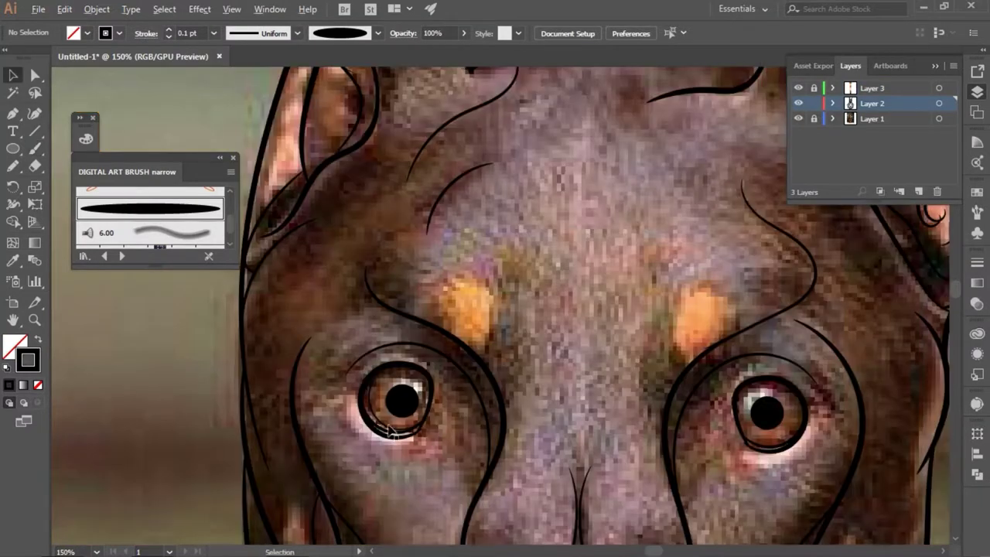
right_click(742, 472)
key(Escape)
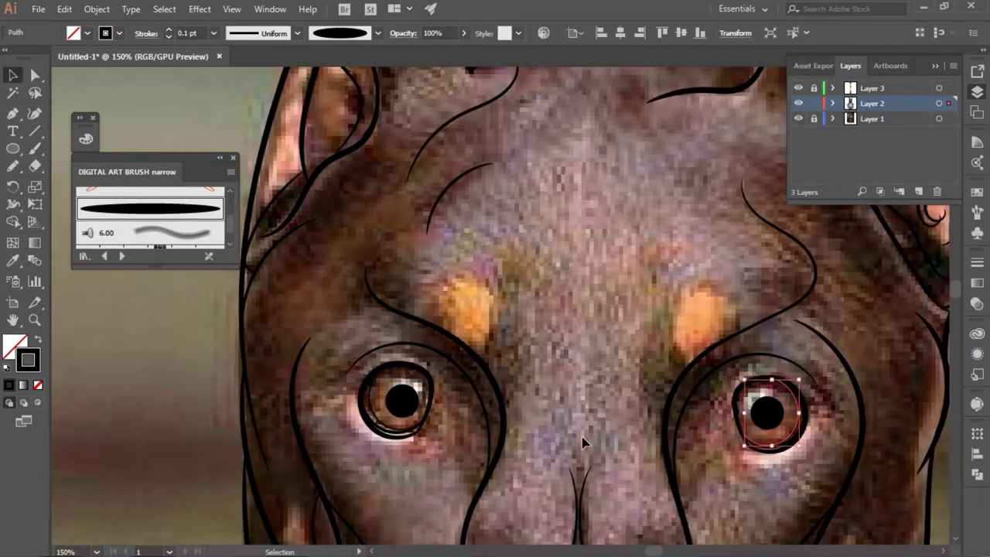
click(904, 431)
key(ctrl+0)
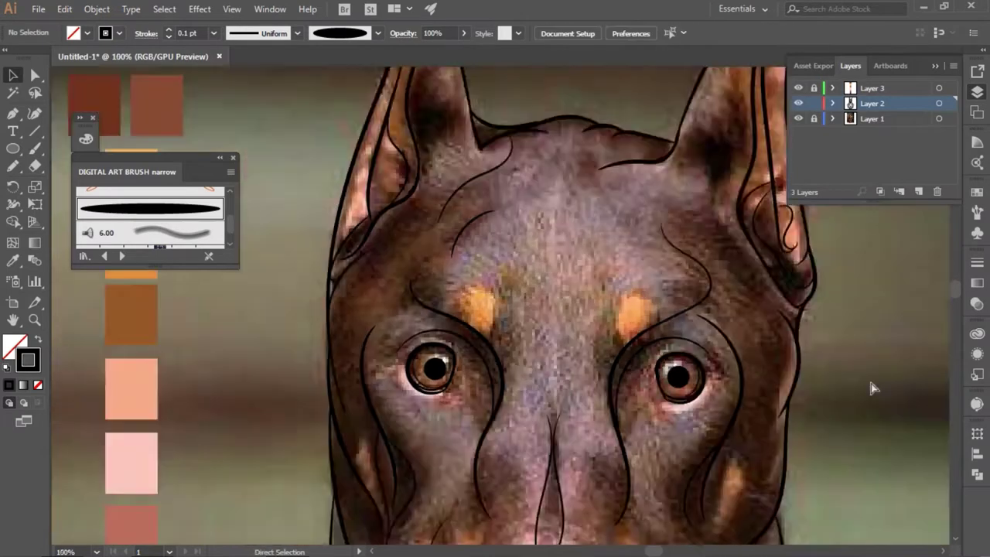
click(799, 118)
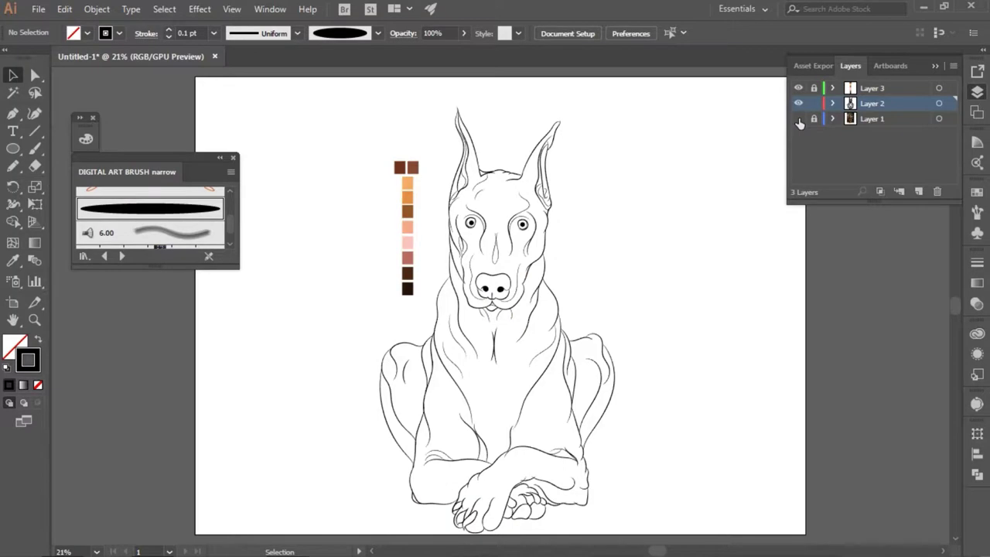
- Reflect the left cheek line vertically and move the mirrored copy beside the nose
scroll(506, 308, up, 3)
scroll(464, 309, up, 2)
click(404, 355)
key(o)
alt+click(596, 272)
key(Return)
drag(396, 320, 530, 320)
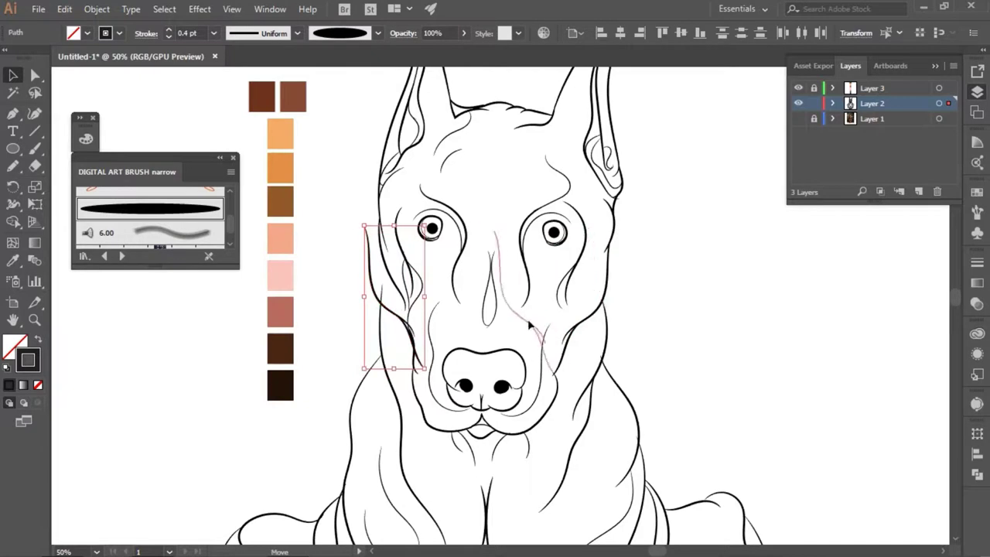
- Tilt the mirrored line along the left cheek, then erase it
key(ctrl+z)
drag(464, 229, 443, 224)
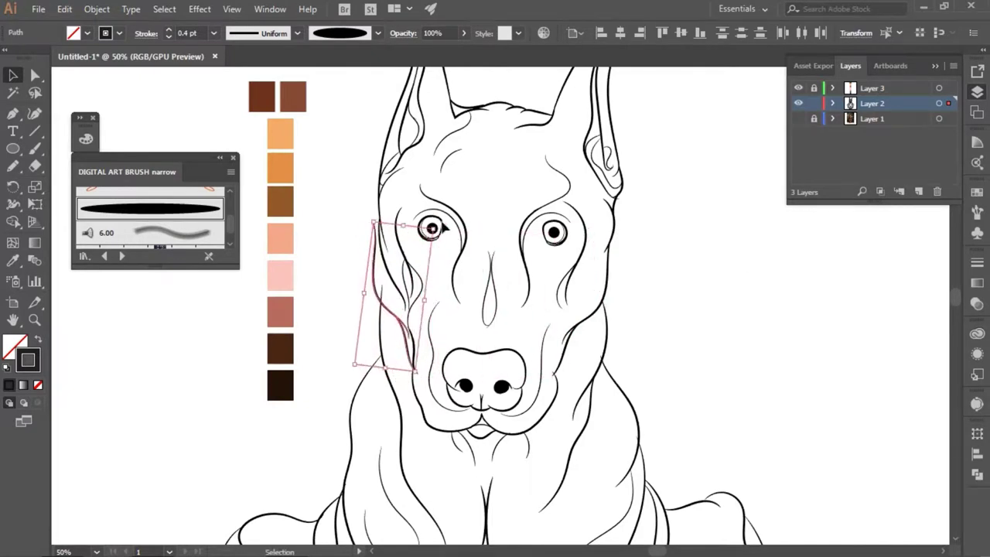
key(shift+e)
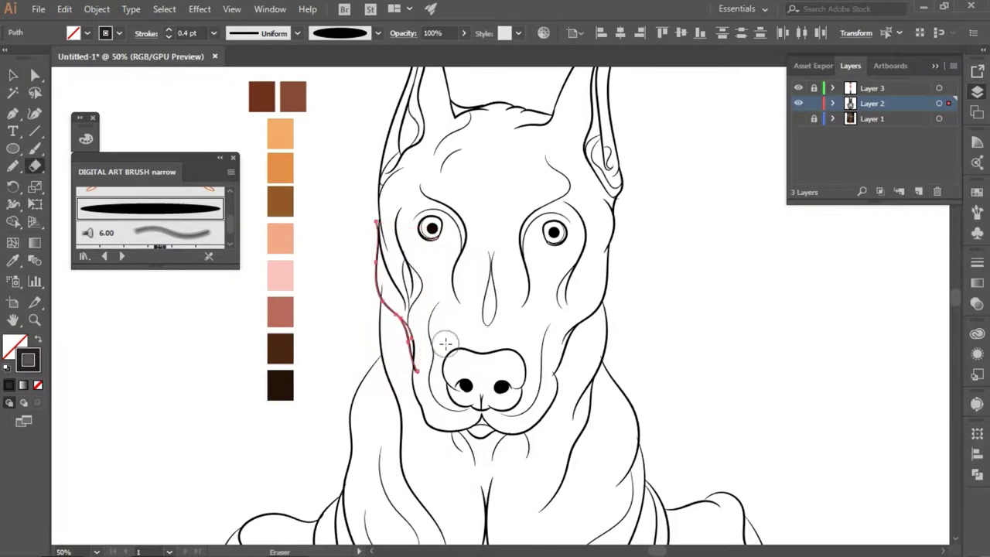
drag(415, 372, 374, 219)
key(v)
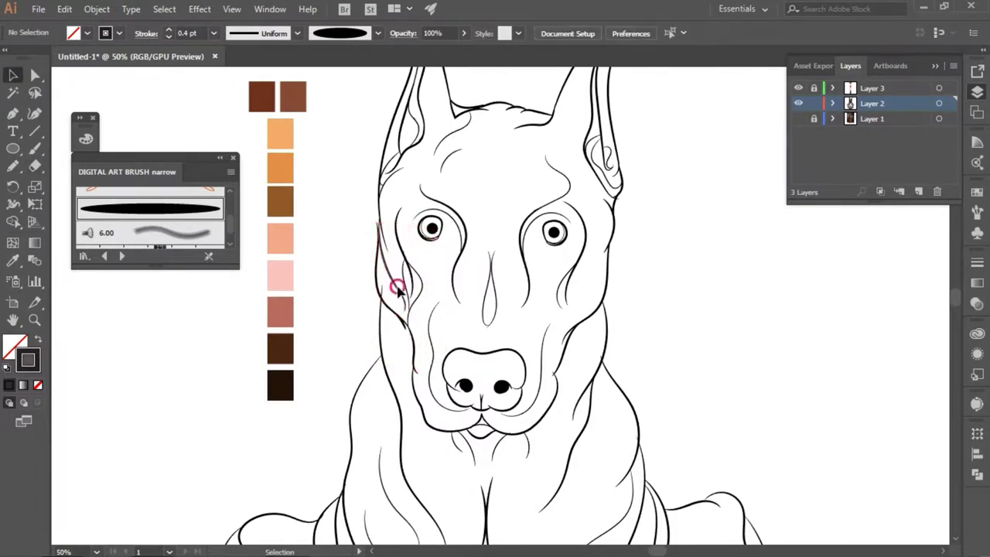
- Inspect the cheek paths by selecting them with the Direct Selection and Selection tools
key(a)
click(380, 227)
click(357, 217)
click(384, 297)
click(318, 302)
key(ctrl+1)
key(v)
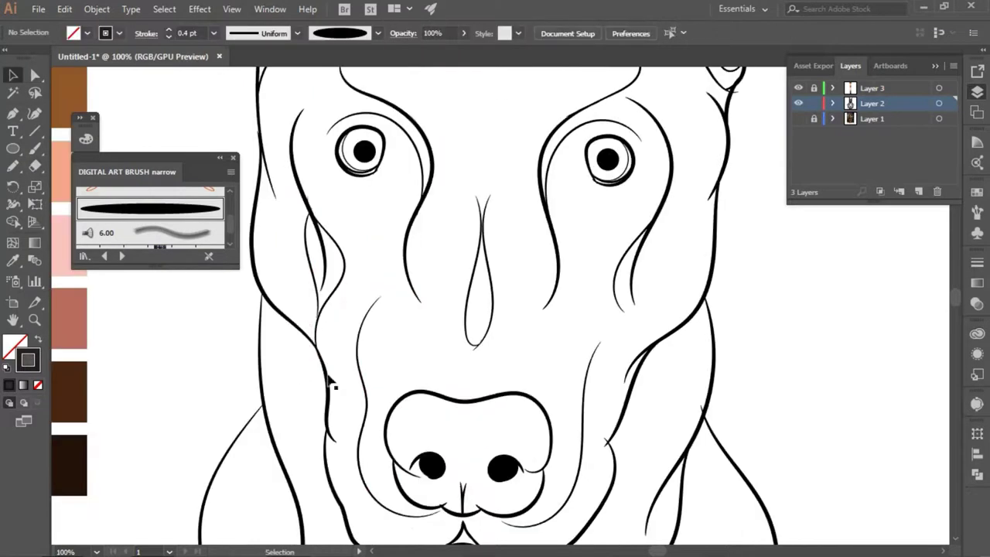
click(309, 365)
click(232, 304)
- Zoom out slightly and compare the left and right cheek lines
key(a)
key(ctrl+minus)
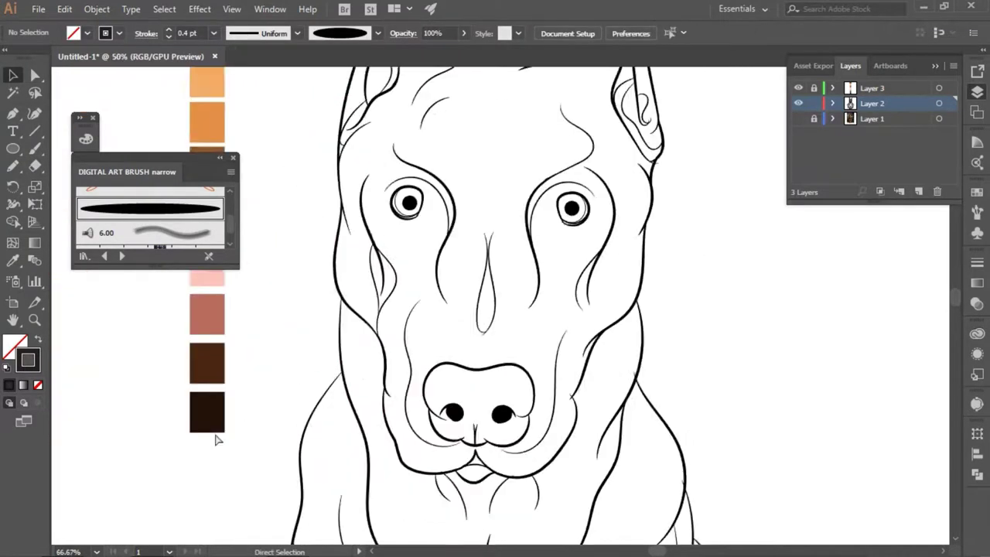
key(ctrl+minus)
click(406, 290)
key(v)
click(627, 310)
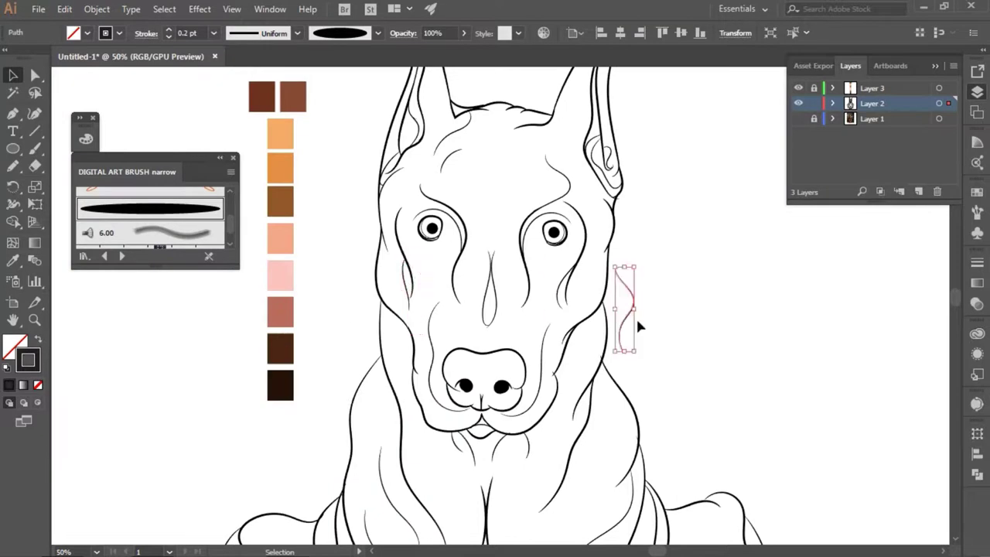
click(639, 326)
key(a)
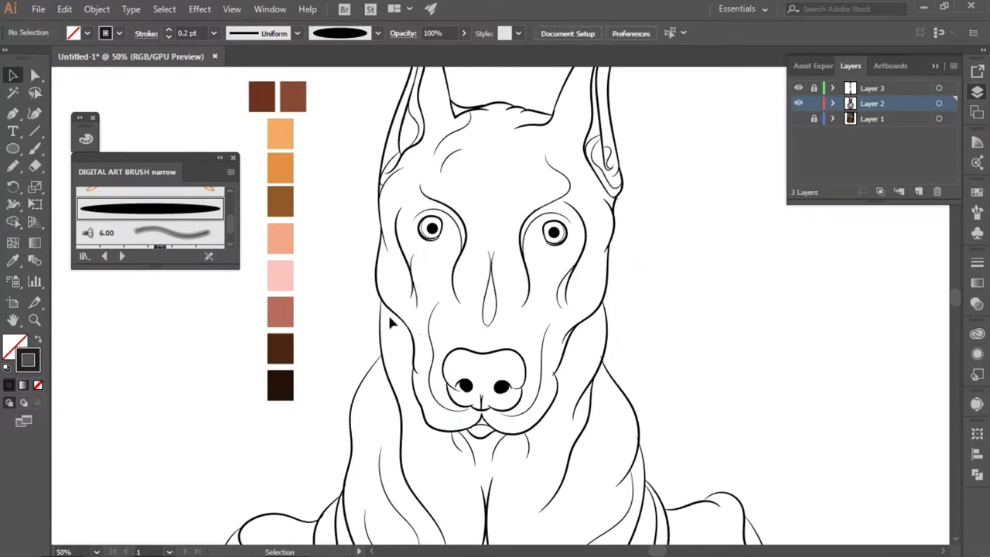
- Copy the right cheek line onto the left cheek and flip it to mirror
click(553, 292)
drag(570, 287, 477, 287)
right_click(473, 303)
click(673, 261)
key(shift+Left)
key(shift+Left)
key(shift+Left)
click(406, 263)
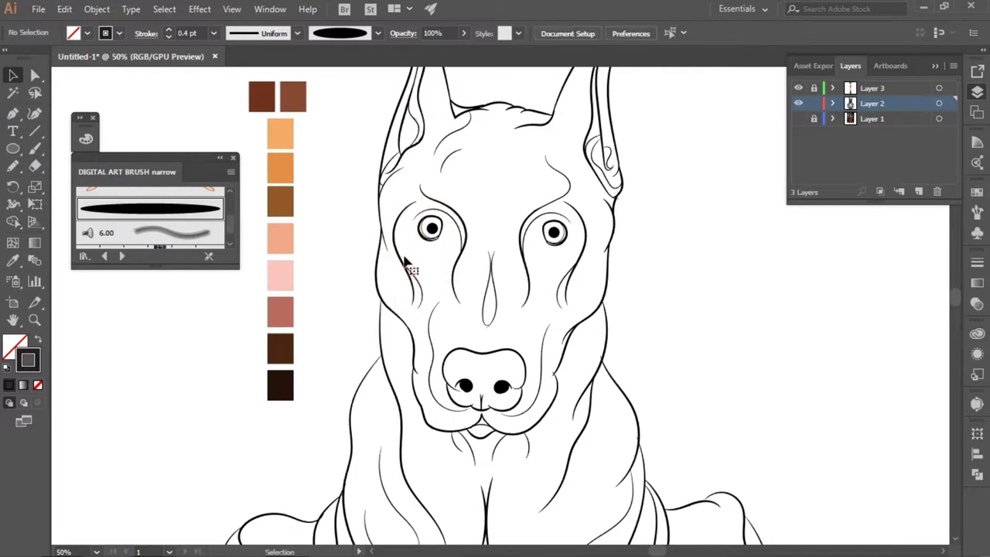
key(ctrl+minus)
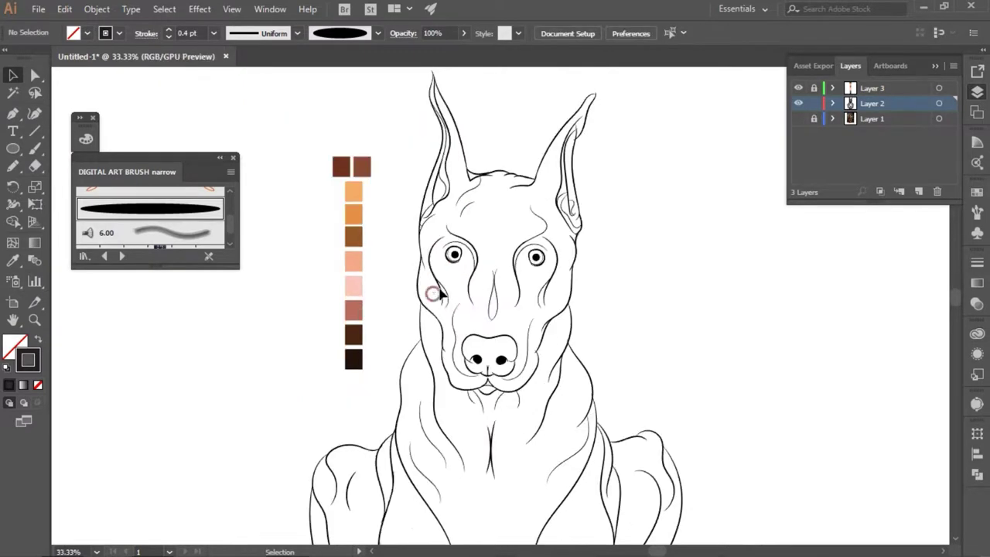
key(ctrl+minus)
key(ctrl+minus)
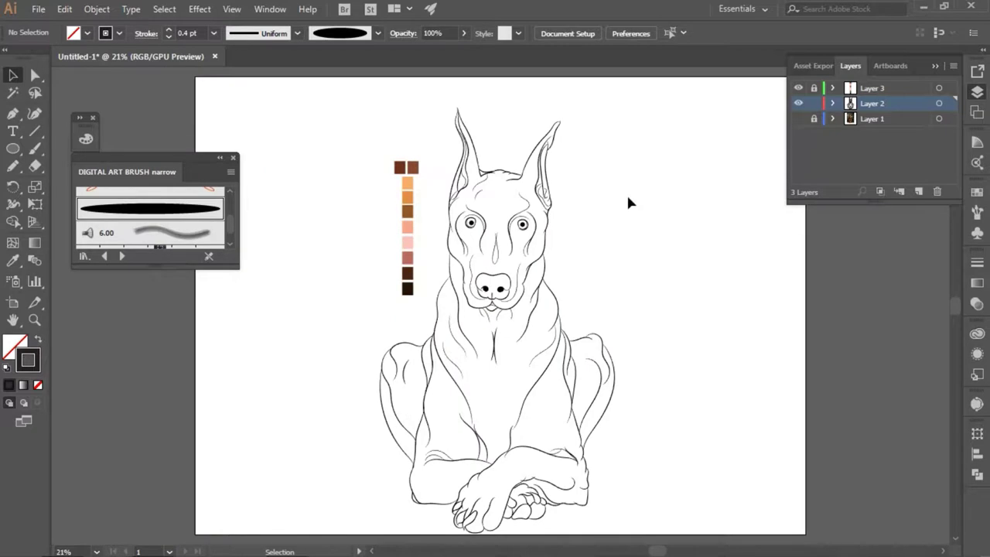
- Duplicate the Layer 2 line art, lock the copy, and make Layer 2 active
click(940, 103)
click(97, 8)
click(702, 297)
click(978, 93)
click(977, 92)
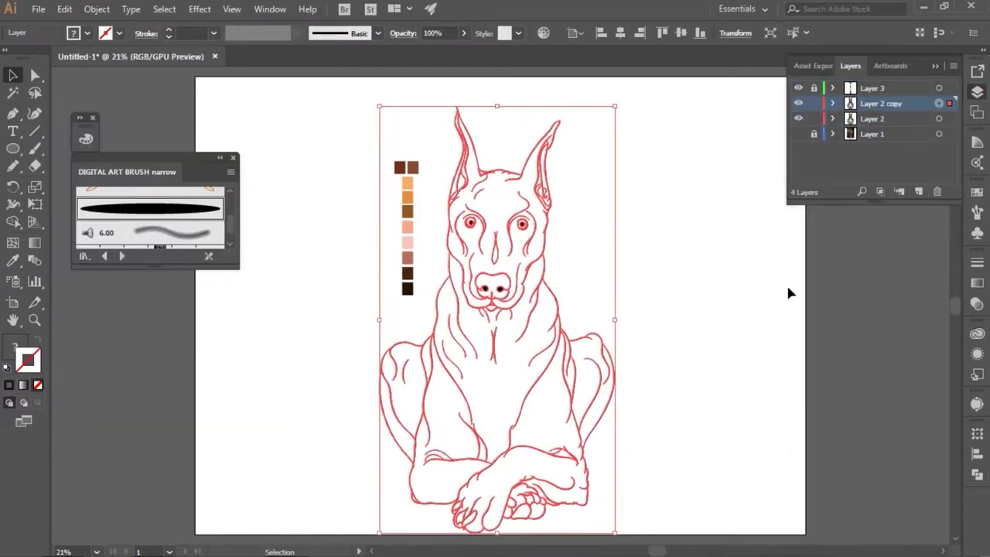
click(602, 125)
- Draw a light orange rectangle covering the dog and send it behind the line art
key(m)
mouse_move(597, 104)
mouse_down()
mouse_move(348, 534)
mouse_move(374, 534)
mouse_up()
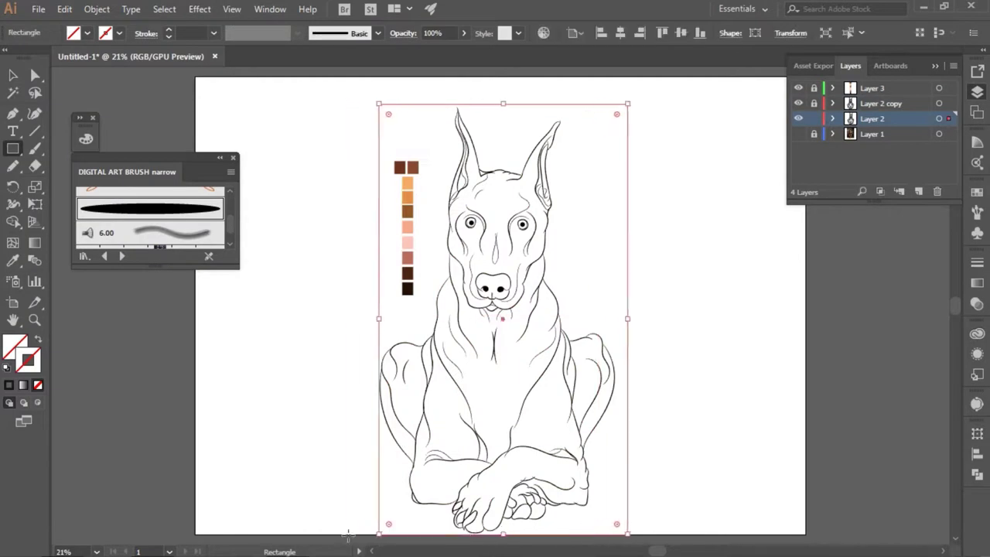
key(i)
click(408, 183)
key(v)
right_click(604, 223)
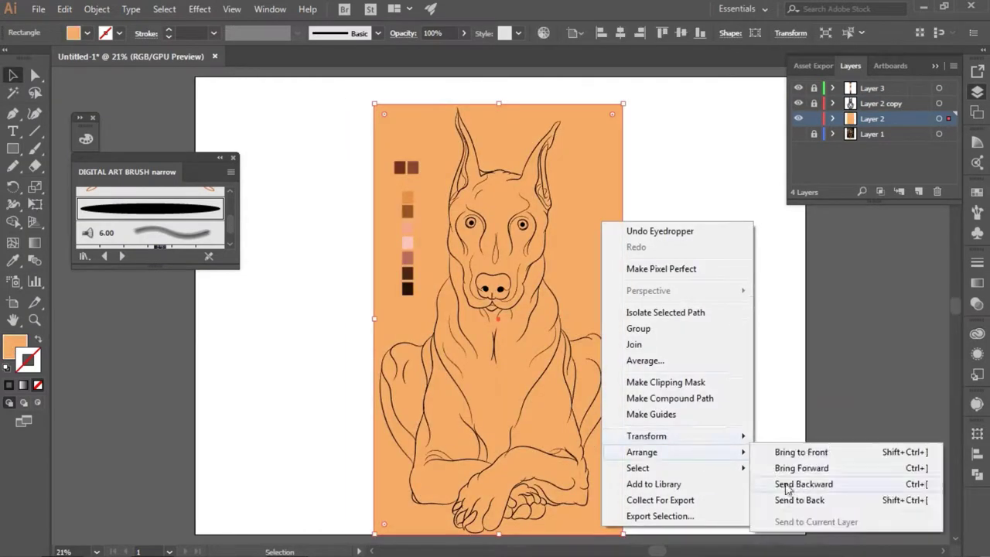
mouse_move(642, 452)
click(796, 499)
- Enter the dog drawing group and select an outline path and its joining anchor
double_click(592, 287)
scroll(764, 323, up, 3)
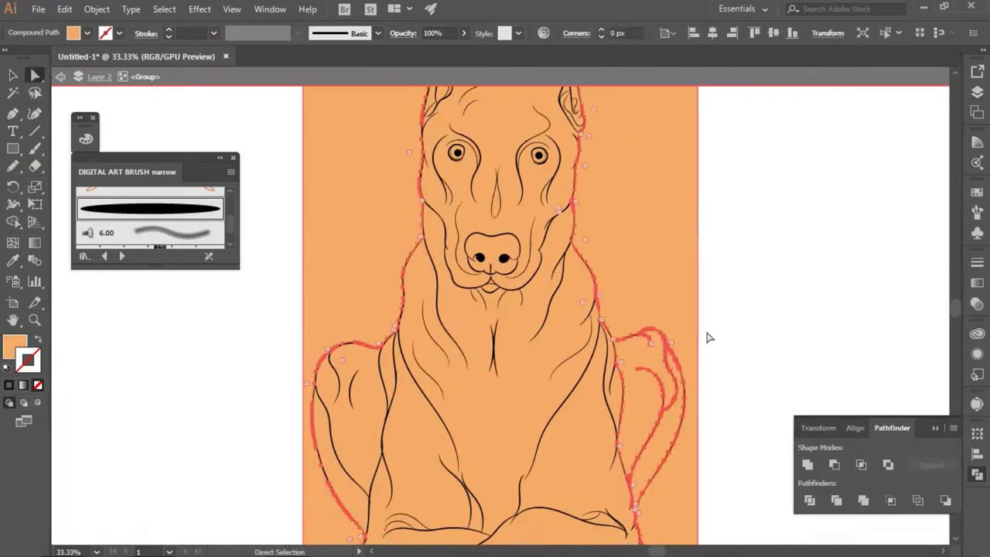
scroll(619, 345, up, 3)
key(a)
click(736, 380)
scroll(737, 379, up, 5)
click(880, 204)
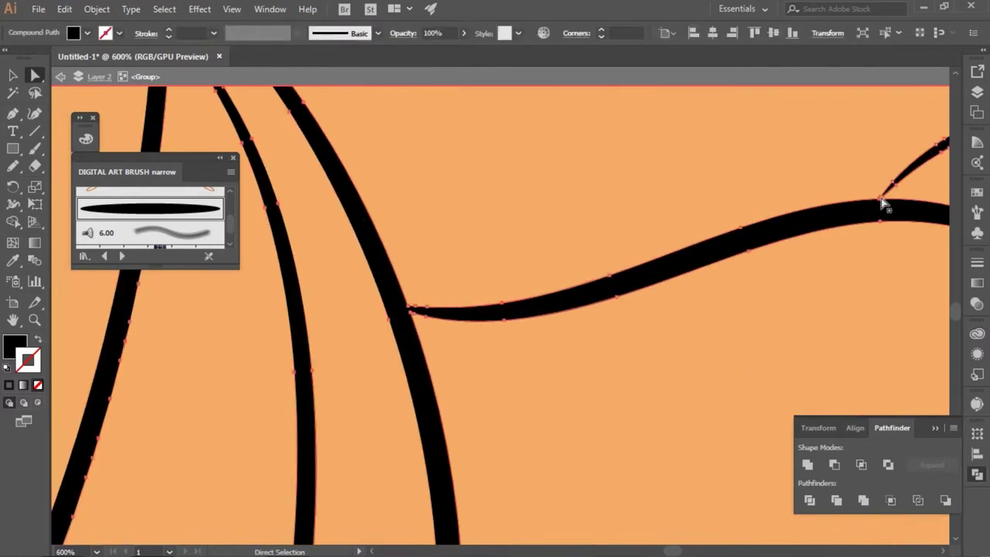
scroll(880, 203, down, 5)
scroll(641, 309, down, 5)
- Select the dog's orange filled shape and zoom in on the drawing
key(v)
scroll(789, 304, down, 3)
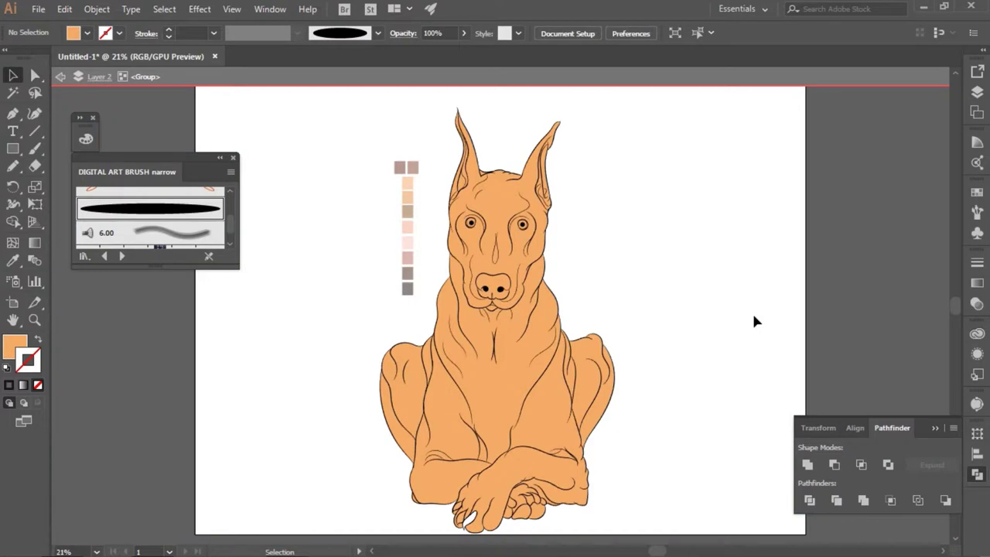
click(475, 530)
key(a)
key(ctrl+plus)
key(ctrl+plus)
scroll(453, 283, down, 5)
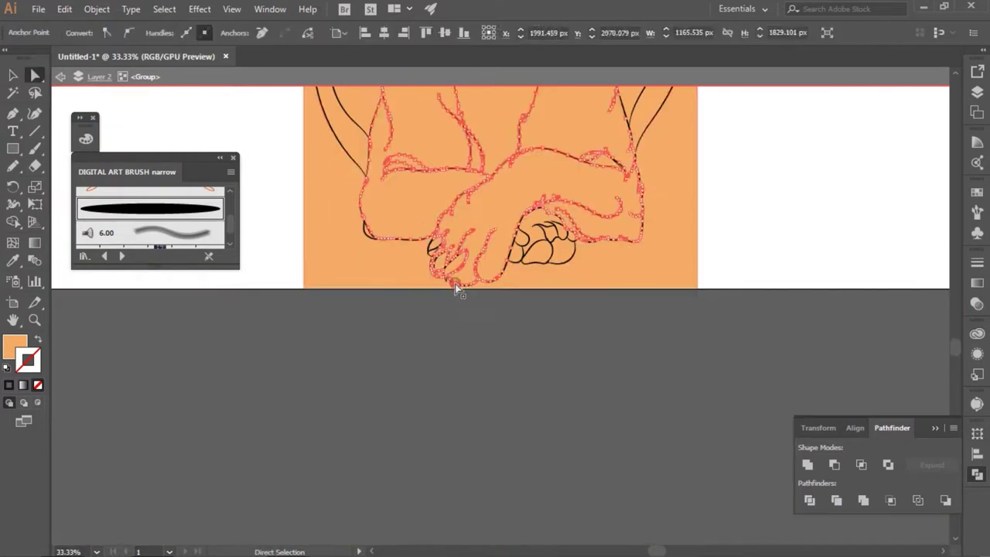
scroll(347, 270, up, 8)
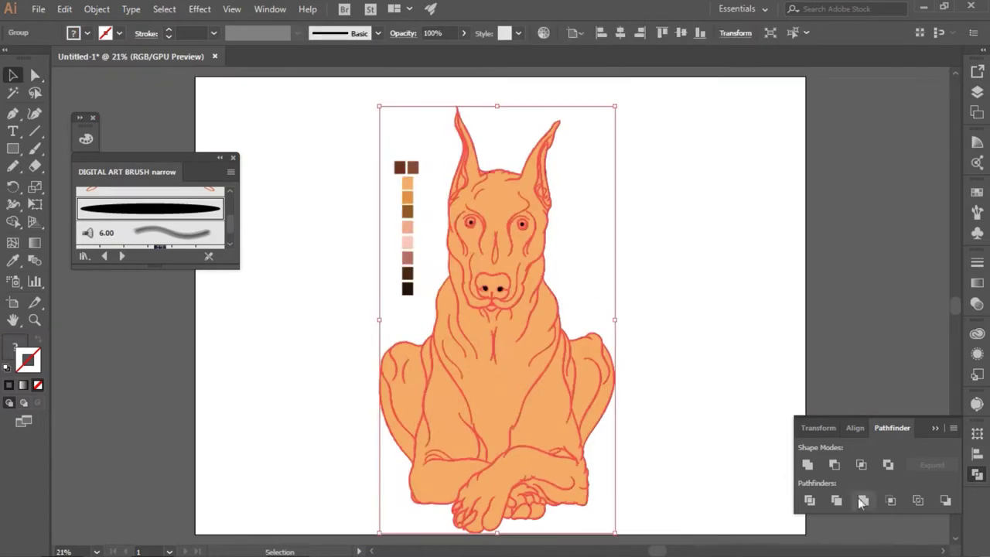
- Show the Layer 1 reference photo and move it to the right of the dog
click(978, 91)
click(798, 134)
drag(708, 294, 910, 301)
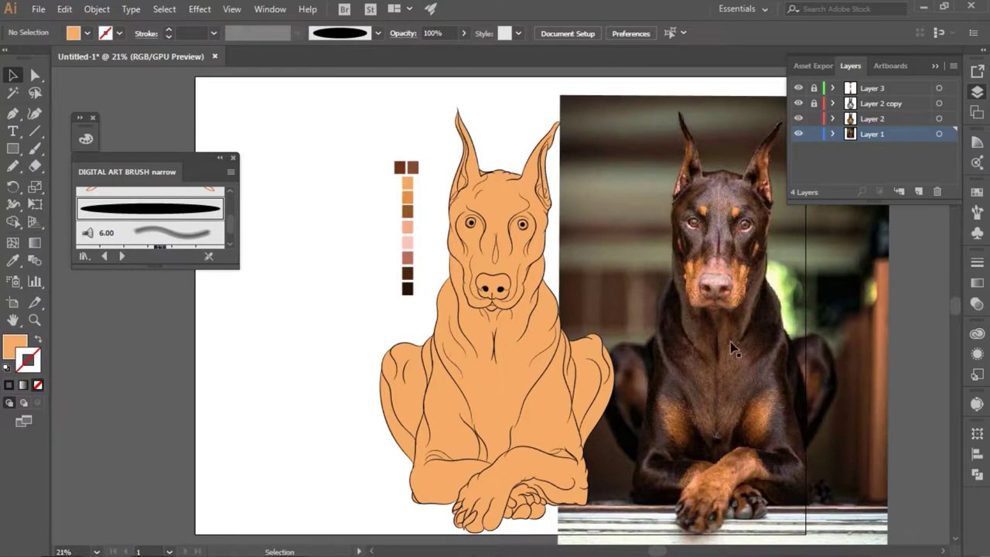
- Fill the dog's body, shoulder and back leg with the dark brown swatch
double_click(495, 408)
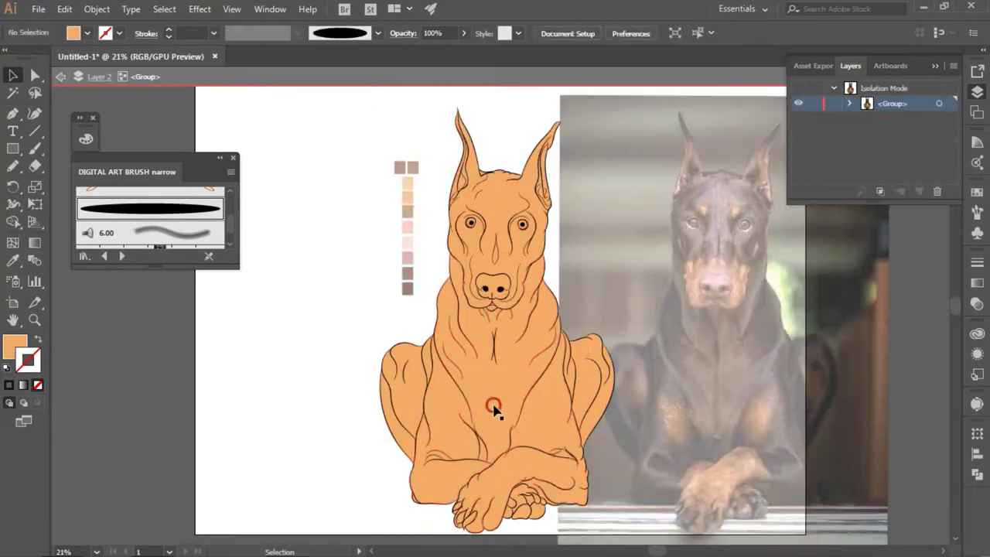
key(i)
click(408, 283)
key(ctrl+shift+a)
click(428, 362)
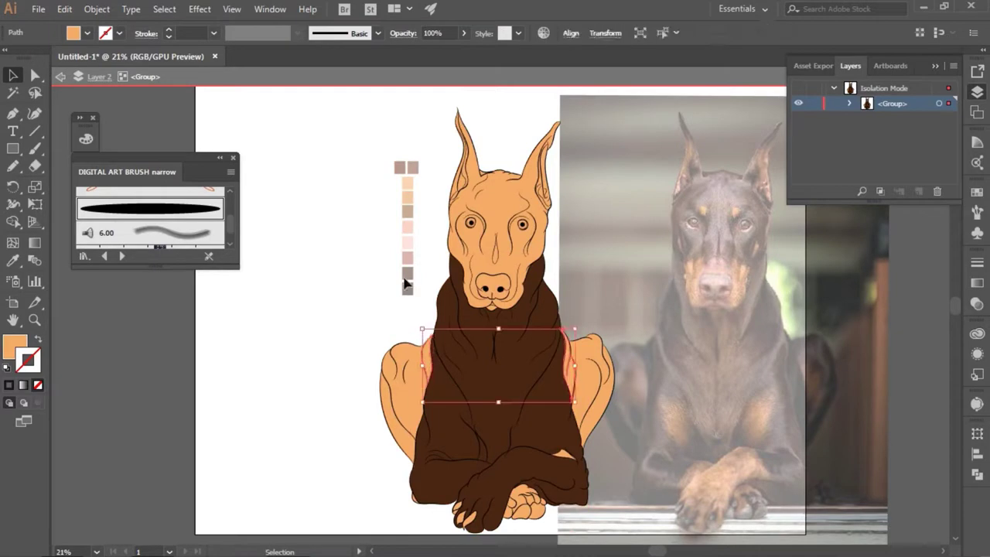
click(391, 418)
key(i)
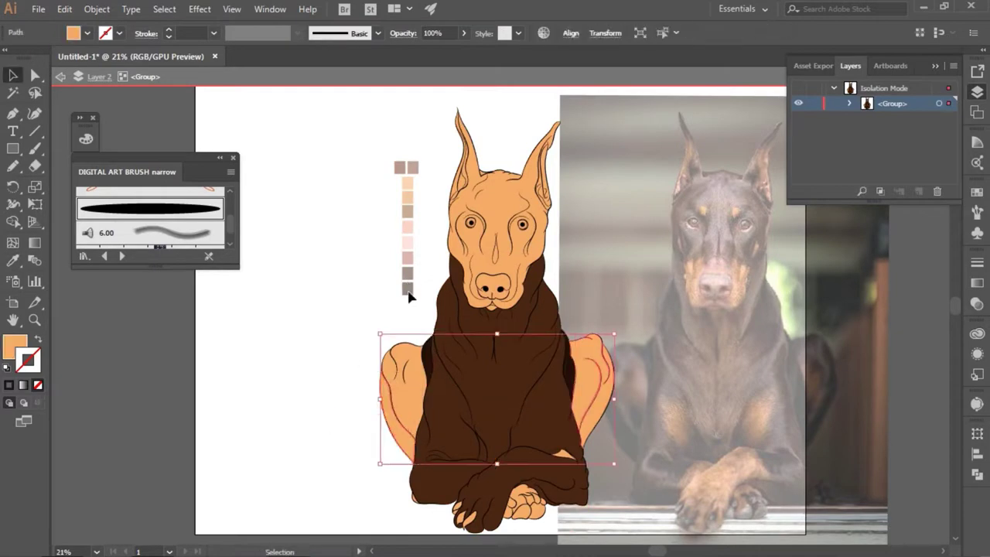
click(407, 289)
key(ctrl+shift+a)
- Colour the other back leg with dark brown sampled from the photo, then enter the paw shapes
click(418, 407)
key(i)
click(670, 405)
key(v)
double_click(520, 501)
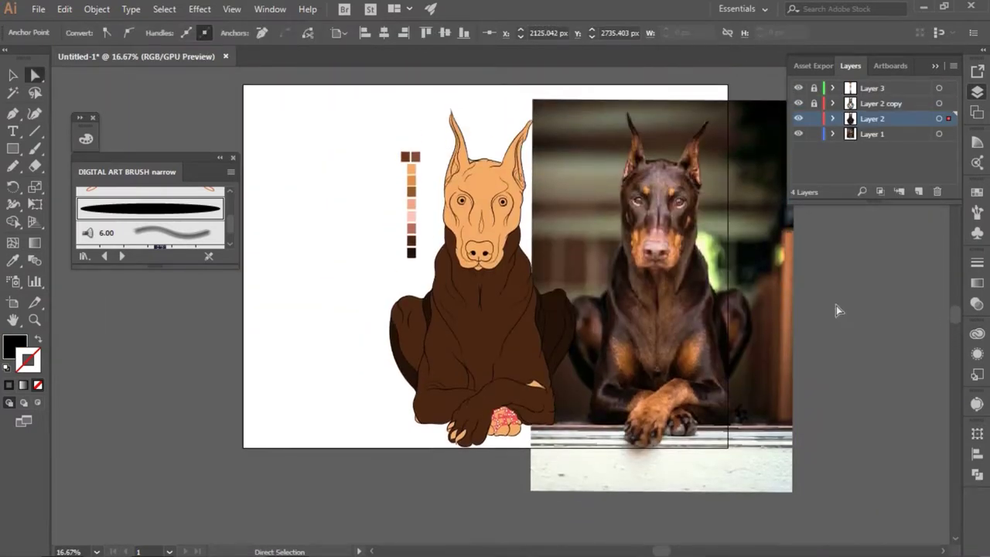
key(v)
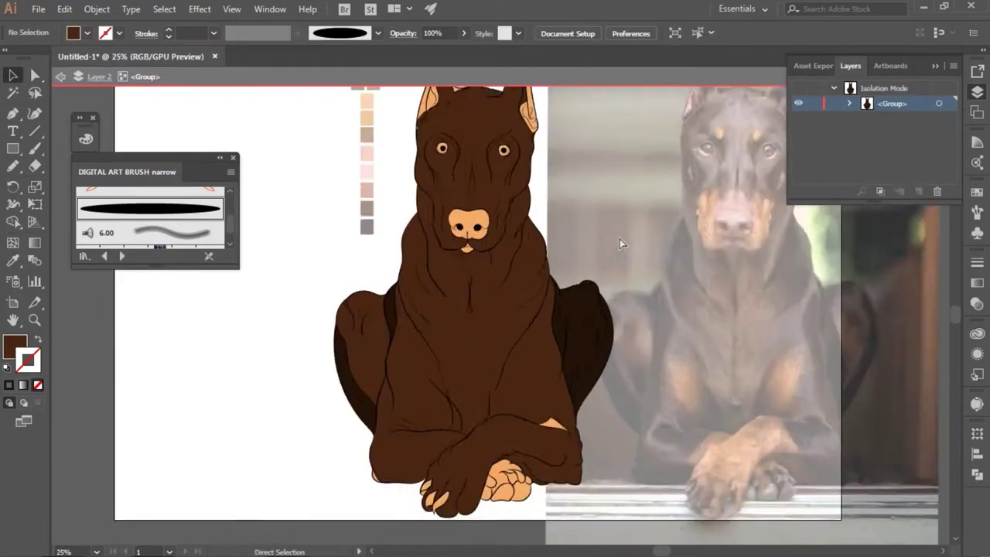
- Isolate the ear group and eyedrop the deeper orange swatch onto the inner ear shapes
key(ctrl+plus)
scroll(688, 339, up, 4)
click(408, 209)
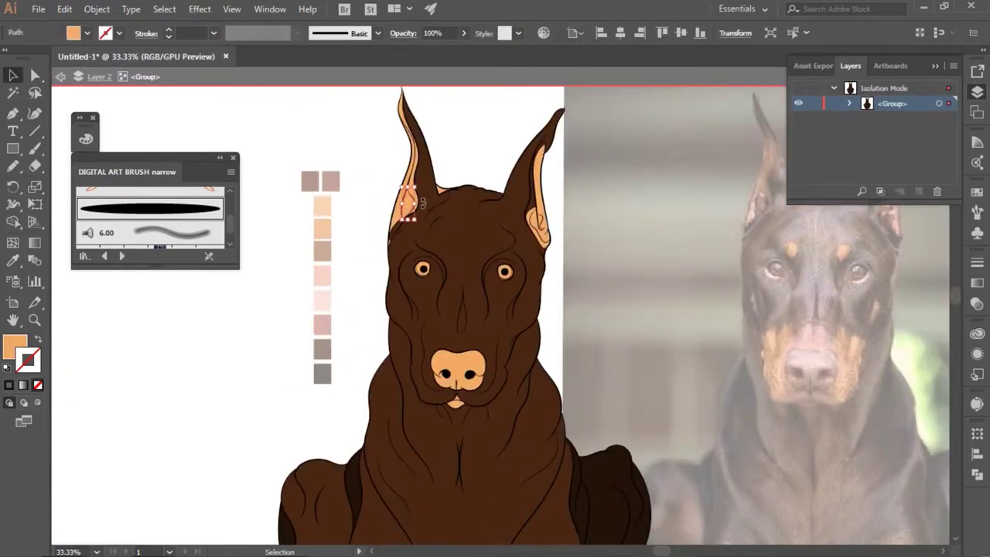
key(Escape)
key(ctrl+plus)
key(ctrl+plus)
double_click(567, 312)
shift+click(291, 287)
key(ctrl+minus)
key(ctrl+minus)
key(ctrl+minus)
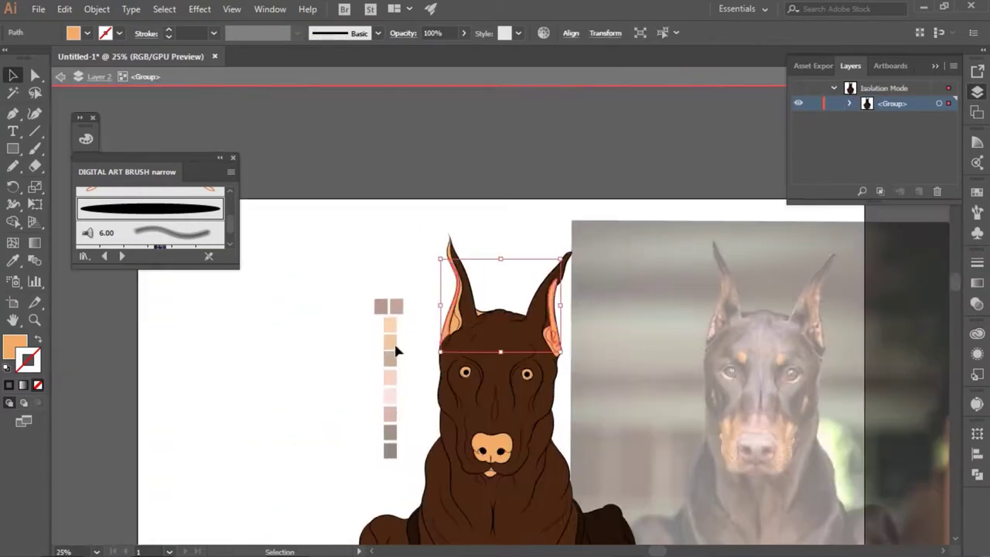
key(i)
click(390, 327)
- Fill the right inner-ear shape with the orange swatch
key(ctrl+plus)
key(ctrl+plus)
key(ctrl+plus)
ctrl+click(381, 356)
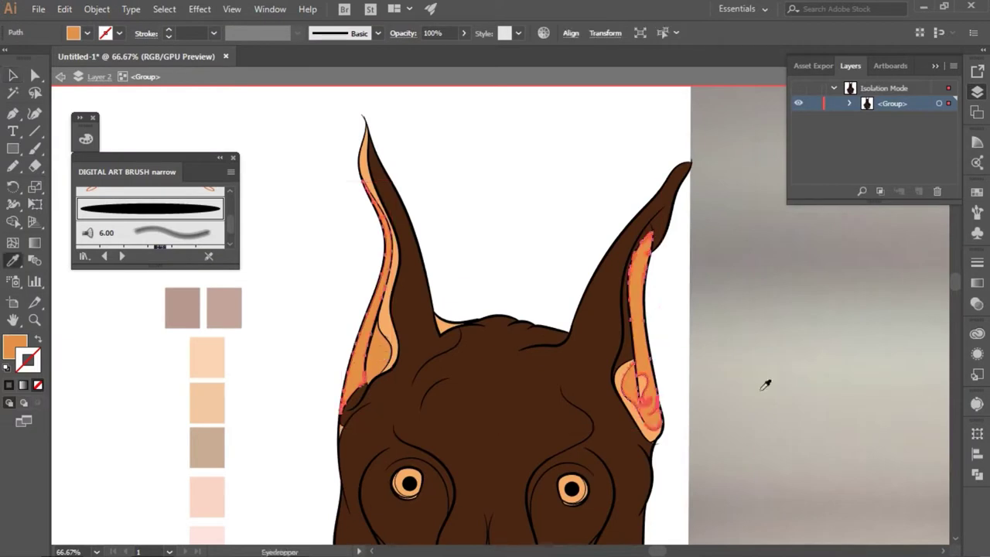
ctrl+click(648, 418)
ctrl+click(648, 417)
click(208, 408)
ctrl+click(309, 350)
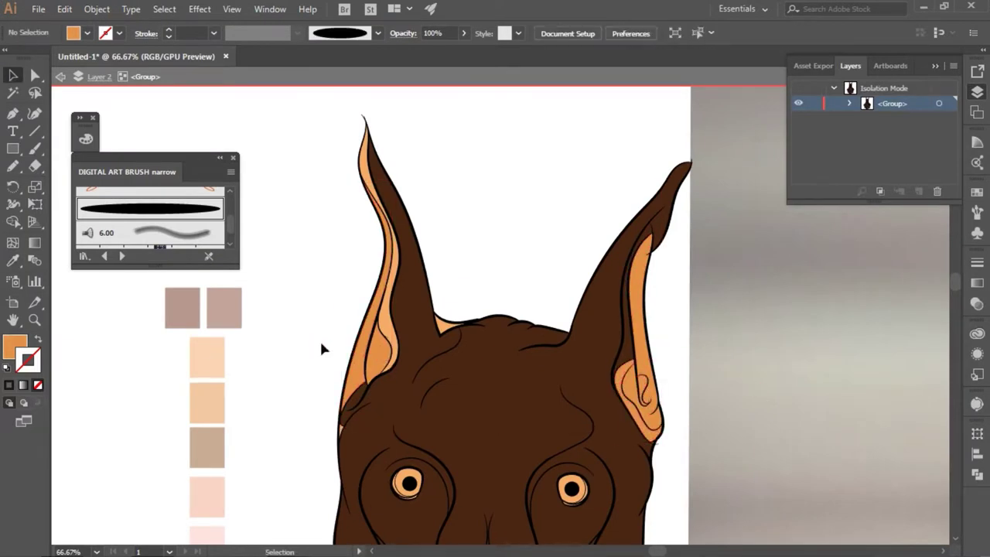
- Fill the remaining left inner-ear shapes with the orange swatch and exit isolation mode
ctrl+click(391, 323)
click(207, 356)
ctrl+click(275, 332)
ctrl+click(370, 355)
click(207, 356)
ctrl+click(276, 332)
key(Escape)
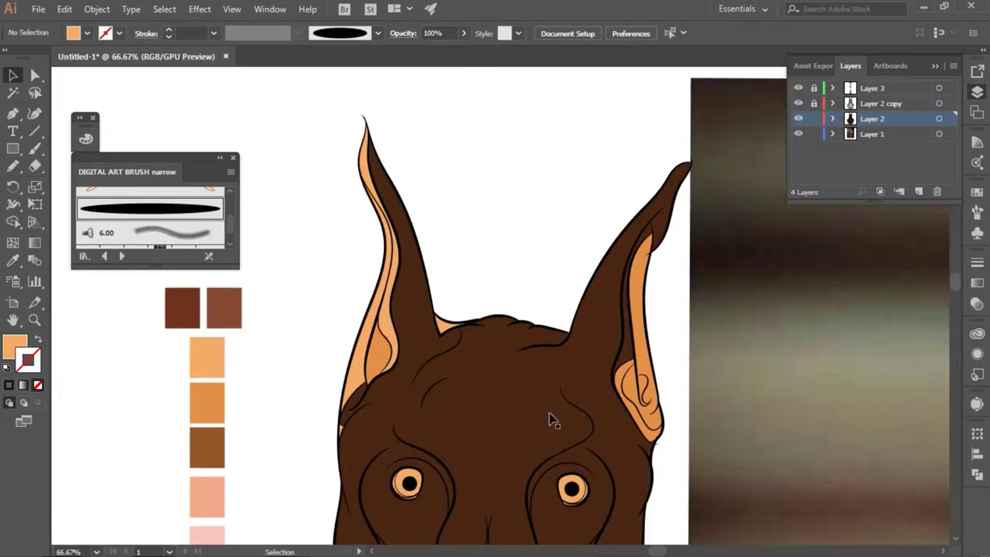
- Inspect the head-edge anchors and right ear path, then exit the isolated ear
key(a)
click(343, 433)
key(ctrl+plus)
key(ctrl+plus)
key(ctrl+plus)
key(ctrl+minus)
key(ctrl+minus)
key(ctrl+minus)
key(ctrl+shift+a)
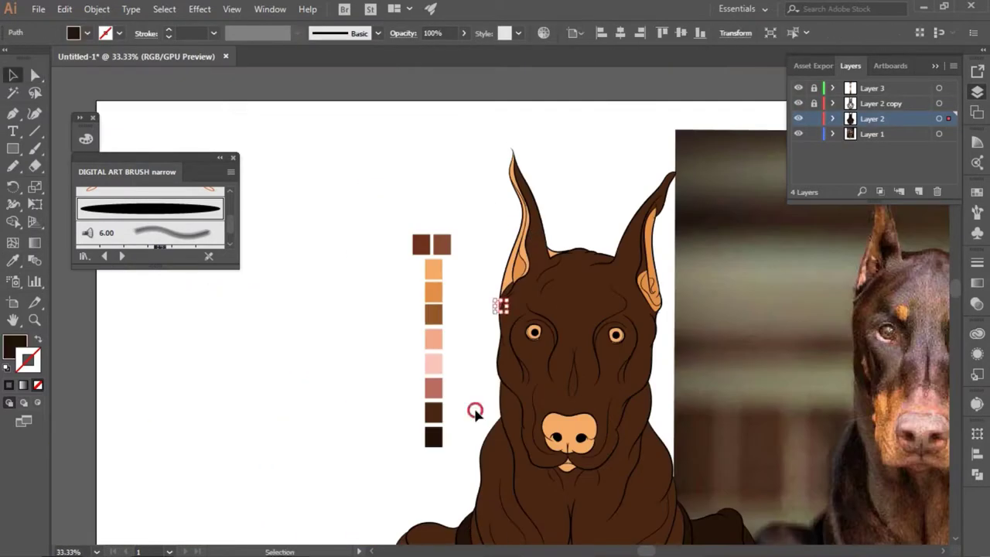
key(ctrl+plus)
double_click(793, 280)
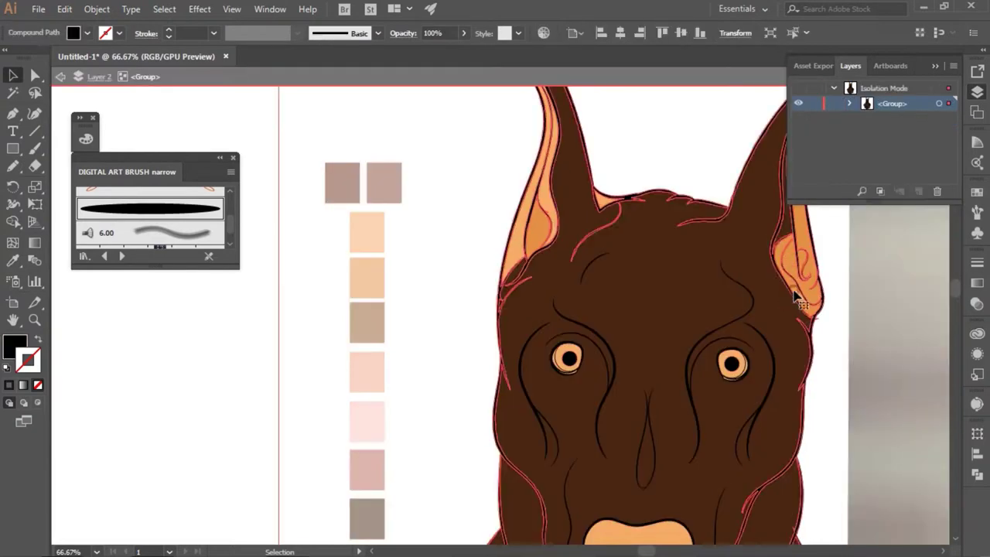
key(a)
click(653, 261)
key(ctrl+shift+a)
key(ctrl+minus)
double_click(641, 413)
- Isolate the eye group and select both eye shapes
key(ctrl+plus)
key(ctrl+plus)
key(ctrl+plus)
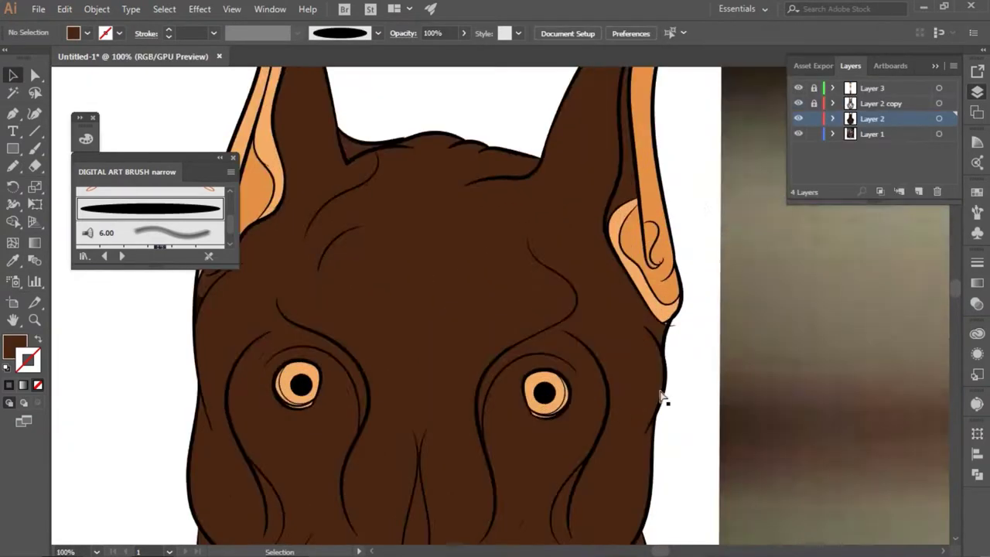
key(ctrl+plus)
key(ctrl+plus)
scroll(956, 291, down, 3)
double_click(639, 387)
key(ctrl+a)
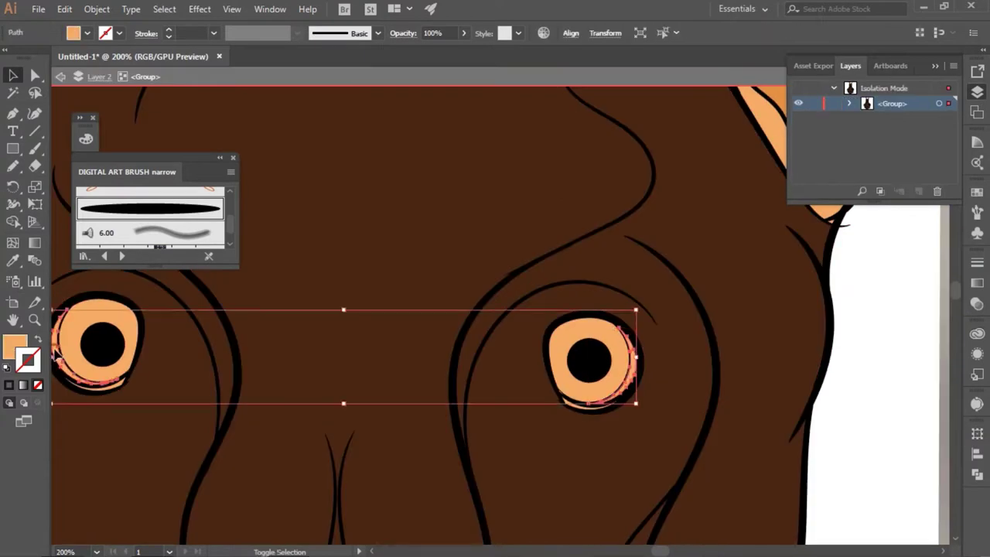
key(ctrl+minus)
key(ctrl+minus)
key(ctrl+minus)
key(ctrl+plus)
key(ctrl+plus)
key(ctrl+plus)
- Select the lower-lid shapes and eyedrop a reddish-brown swatch onto them
click(126, 347)
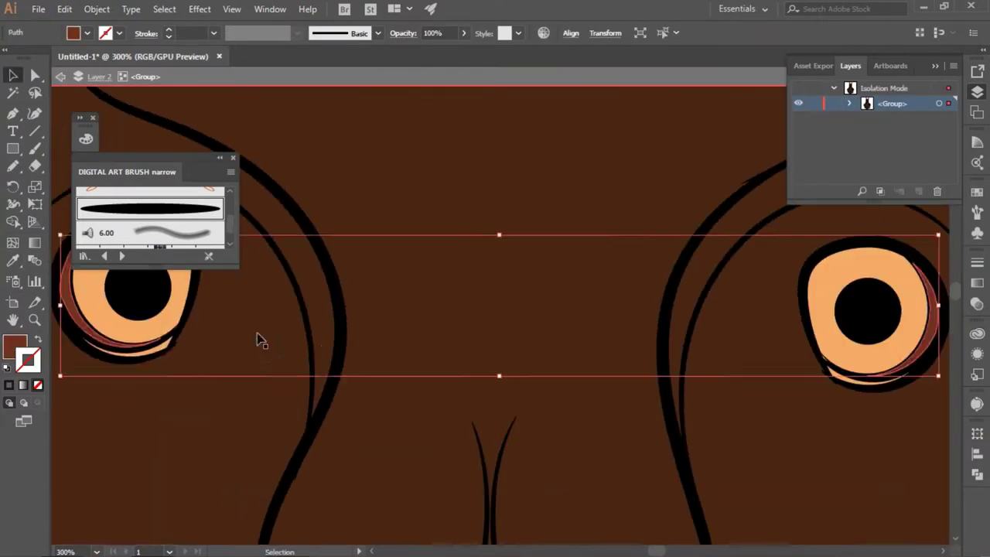
double_click(842, 385)
key(Escape)
key(ctrl+a)
double_click(165, 350)
key(ctrl+plus)
key(ctrl+plus)
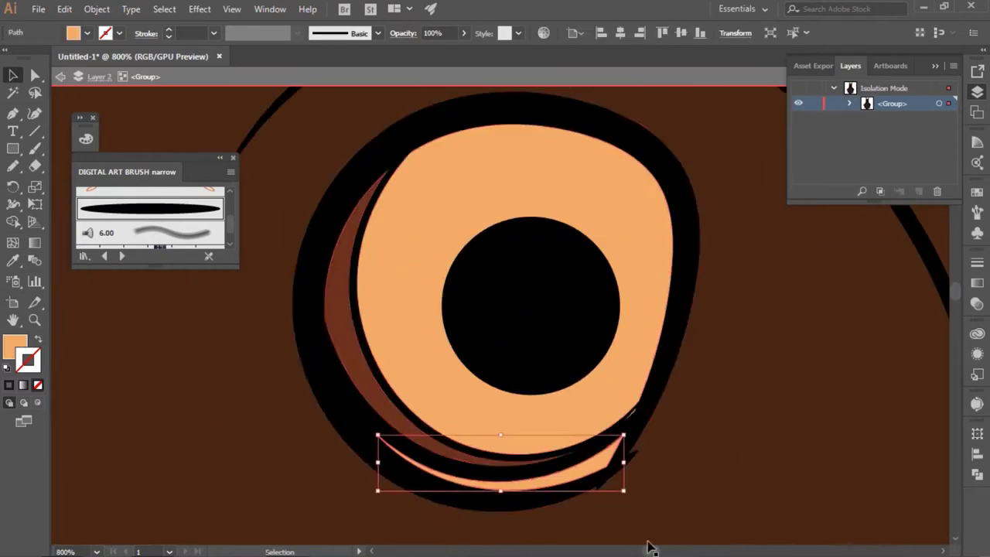
key(ctrl+minus)
key(ctrl+minus)
key(ctrl+0)
key(i)
click(303, 172)
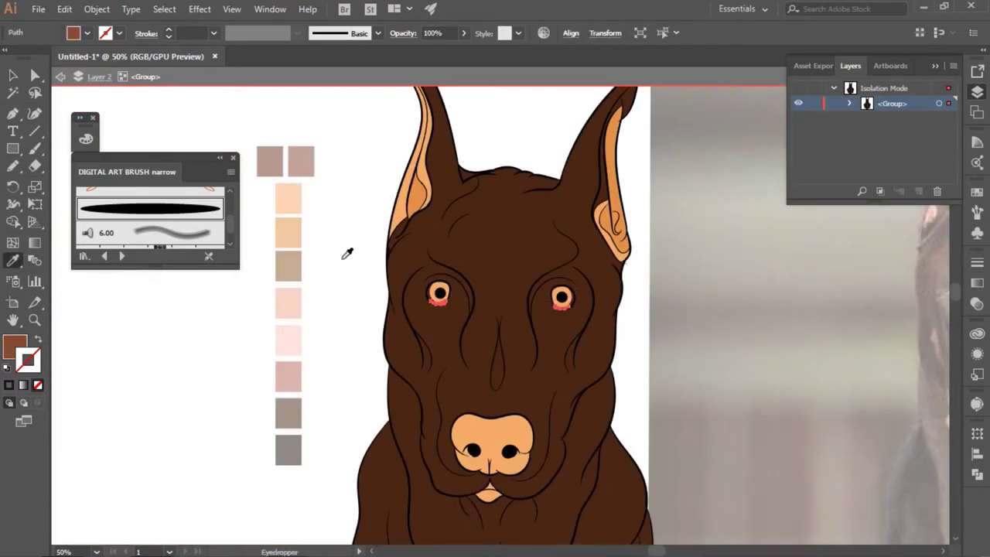
- Select both eyes and fill them with the brown swatch
key(ctrl+plus)
key(ctrl+plus)
key(ctrl+plus)
key(v)
click(286, 240)
key(ctrl+a)
key(ctrl+0)
click(259, 349)
key(ctrl+plus)
key(ctrl+a)
click(288, 263)
click(329, 254)
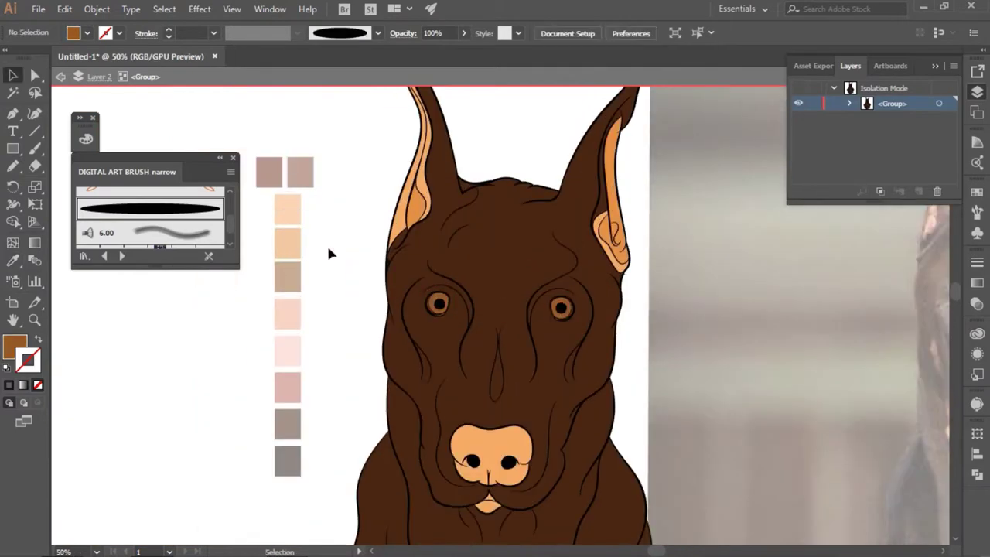
key(ctrl+a)
- Confirm the brown eye fill in the Color Picker
double_click(14, 346)
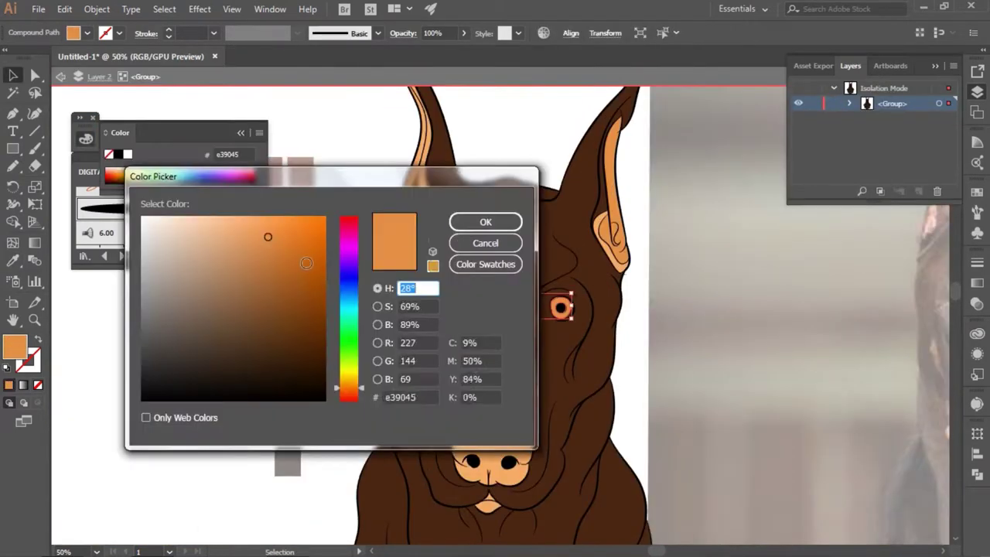
key(Return)
click(352, 301)
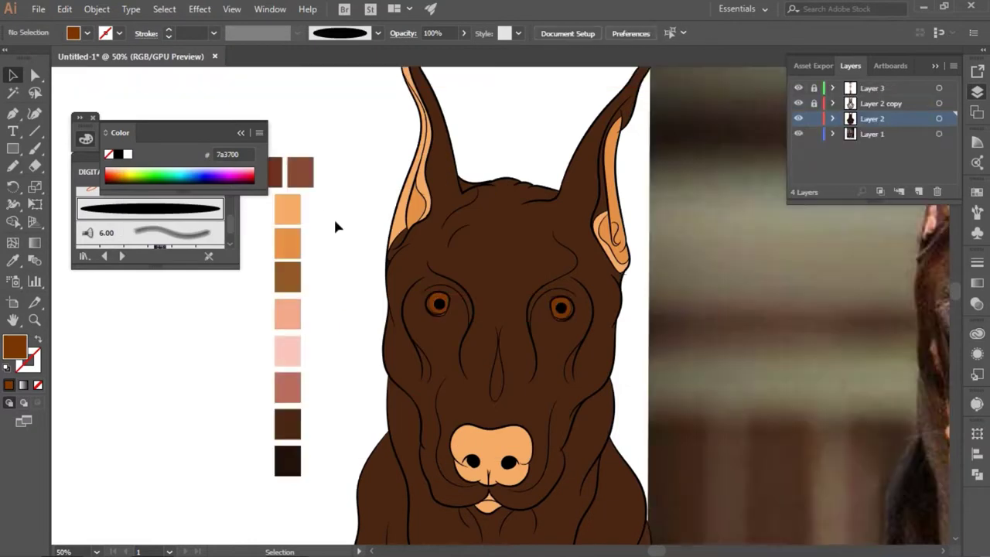
- Draw a small square in the palette column, duplicate it and fill it #a84800
mouse_move(315, 195)
mouse_down()
mouse_move(340, 222)
mouse_move(329, 244)
mouse_up()
key(v)
double_click(13, 346)
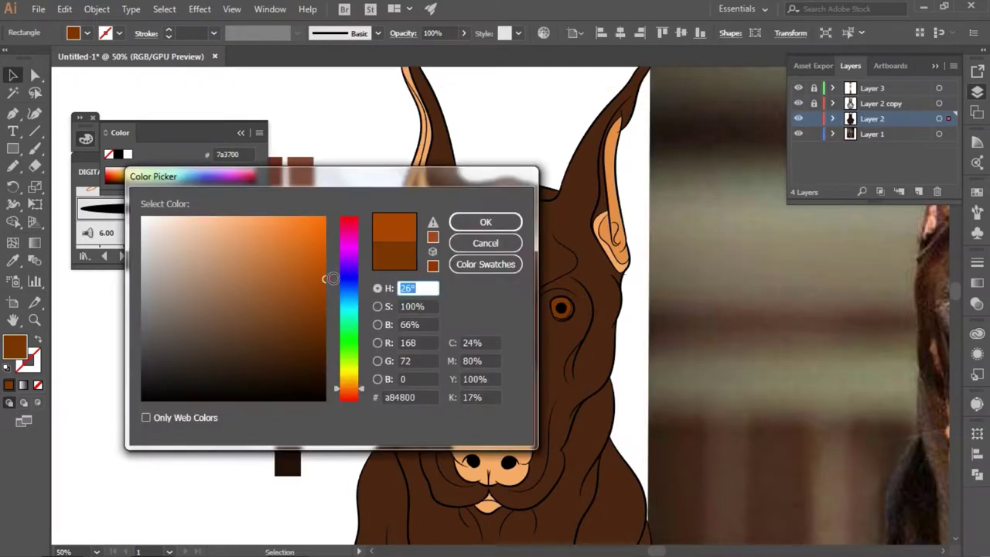
key(Return)
click(341, 288)
drag(663, 551, 671, 551)
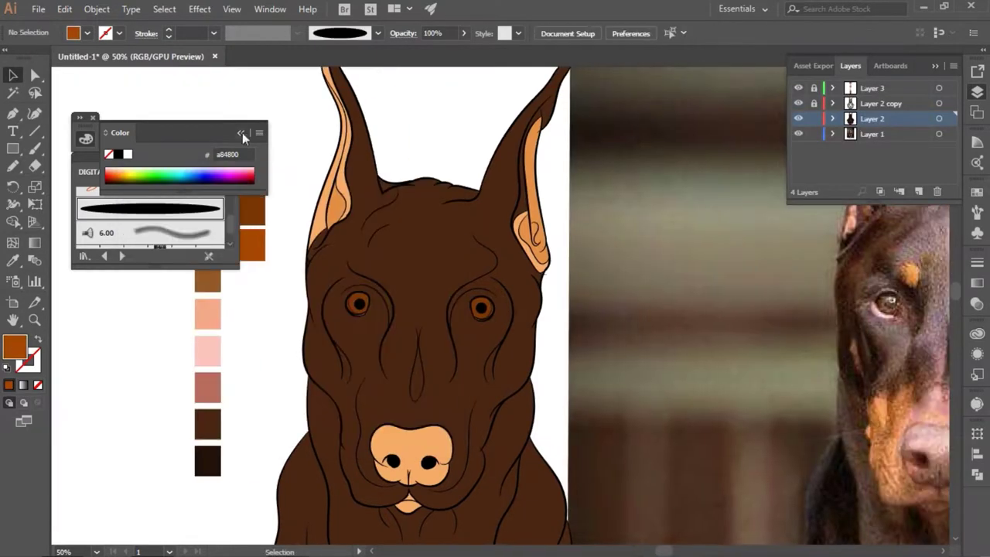
- Recolour the nose and mouth shapes with pink swatches from the palette column
double_click(410, 449)
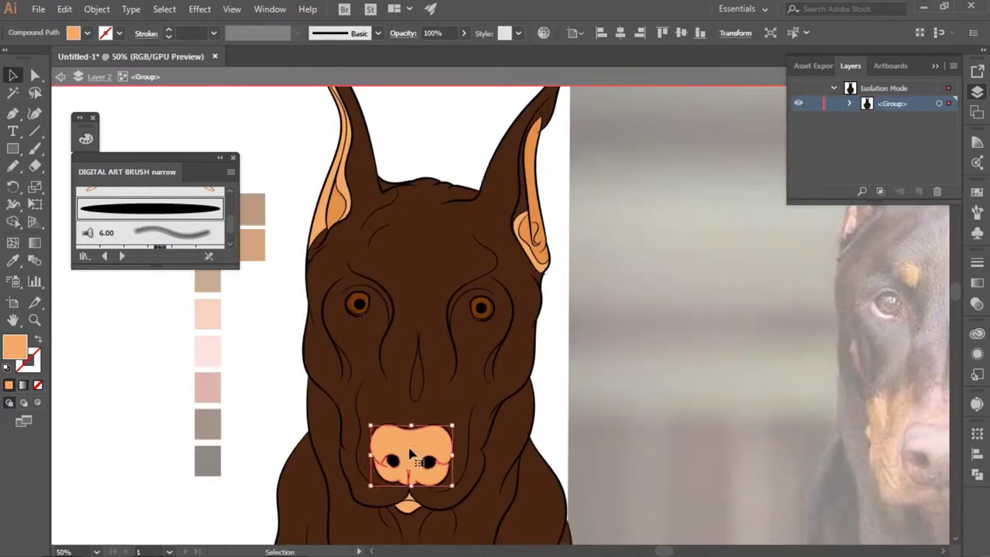
key(i)
click(211, 358)
click(217, 393)
scroll(416, 492, up, 3)
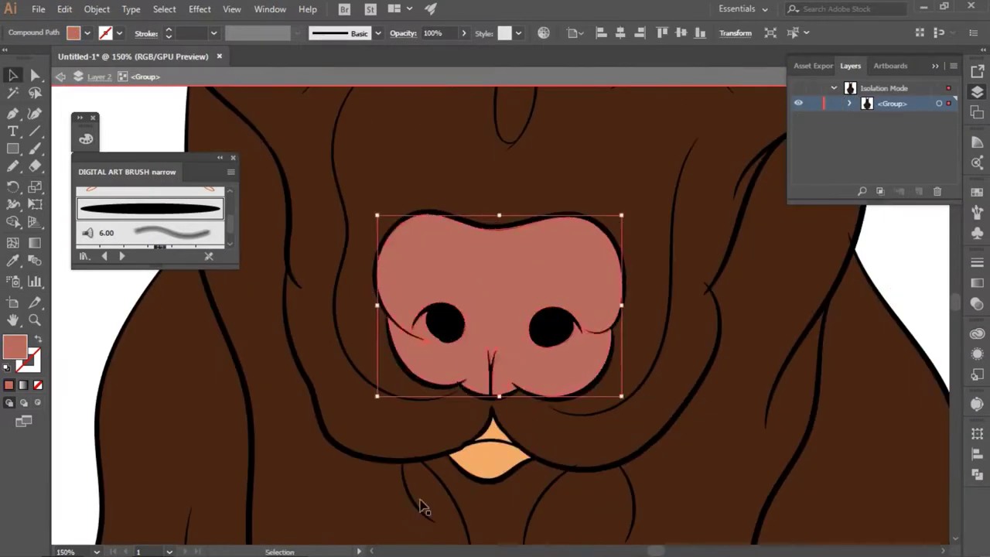
ctrl+click(486, 459)
scroll(495, 472, down, 5)
click(402, 210)
key(ctrl+shift+a)
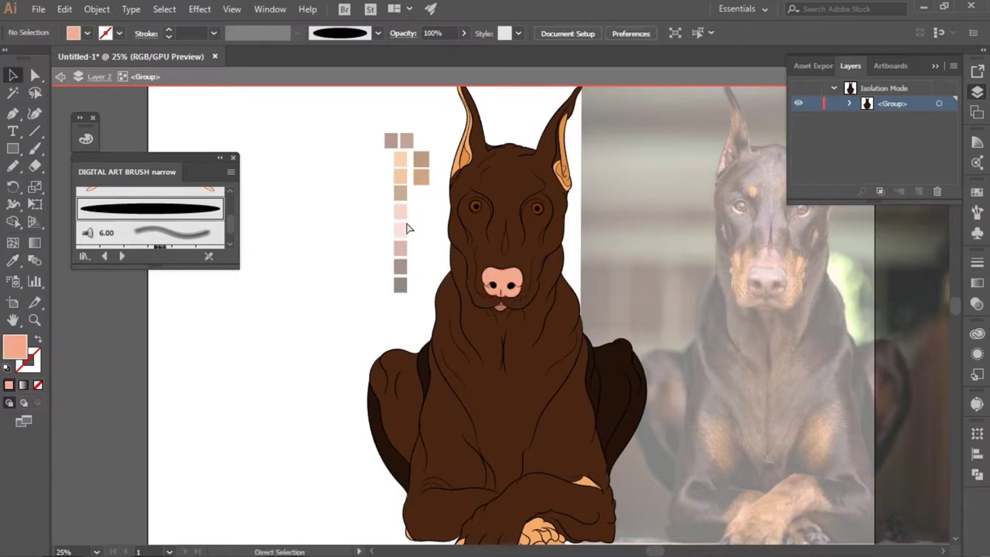
- Divide the overlapping paw shapes apart using the Pathfinder
scroll(408, 227, down, 5)
scroll(556, 409, up, 3)
click(433, 313)
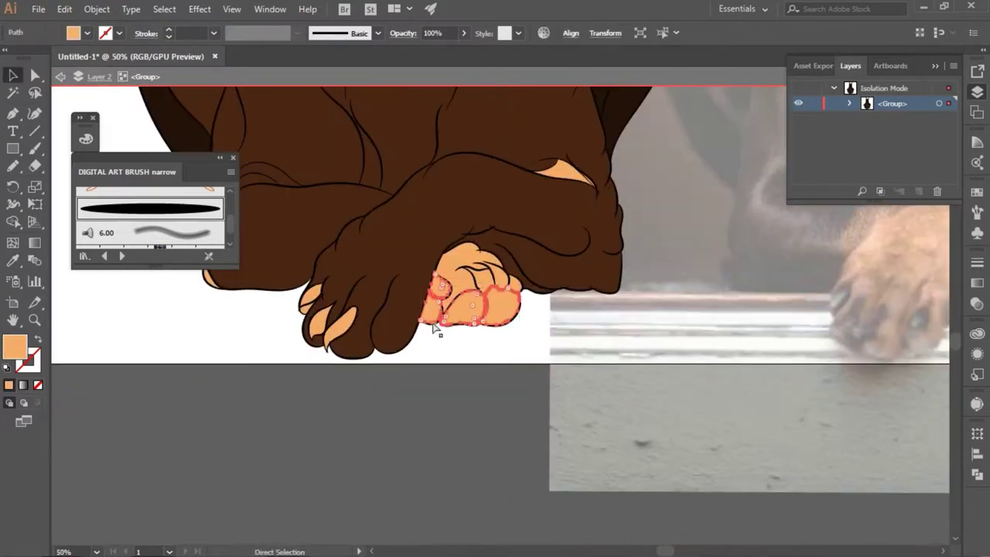
scroll(354, 305, up, 3)
key(a)
scroll(343, 283, up, 3)
key(shift+ctrl+F9)
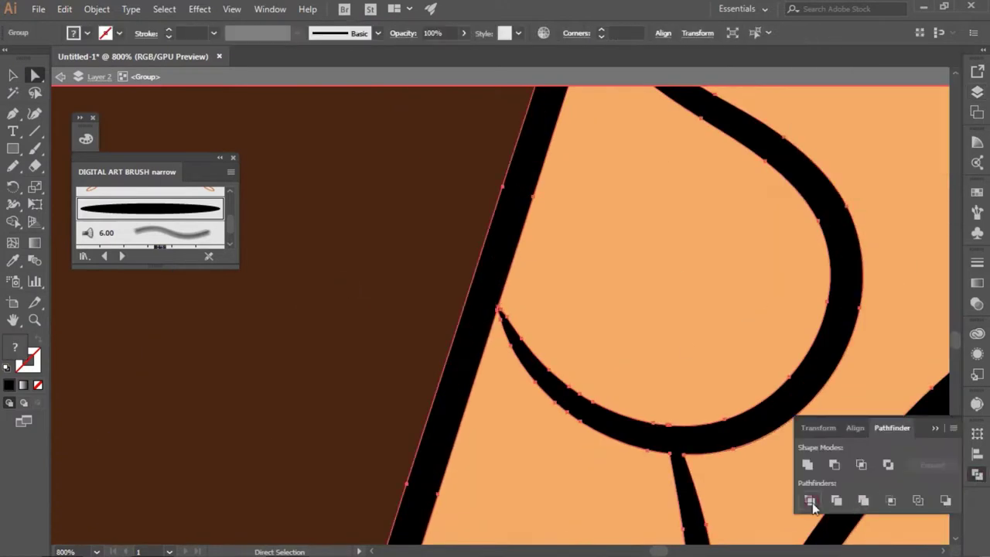
click(809, 501)
scroll(699, 426, down, 10)
- Select the small orange sliver on the paw
key(v)
scroll(495, 325, up, 3)
scroll(495, 325, up, 3)
scroll(427, 366, down, 6)
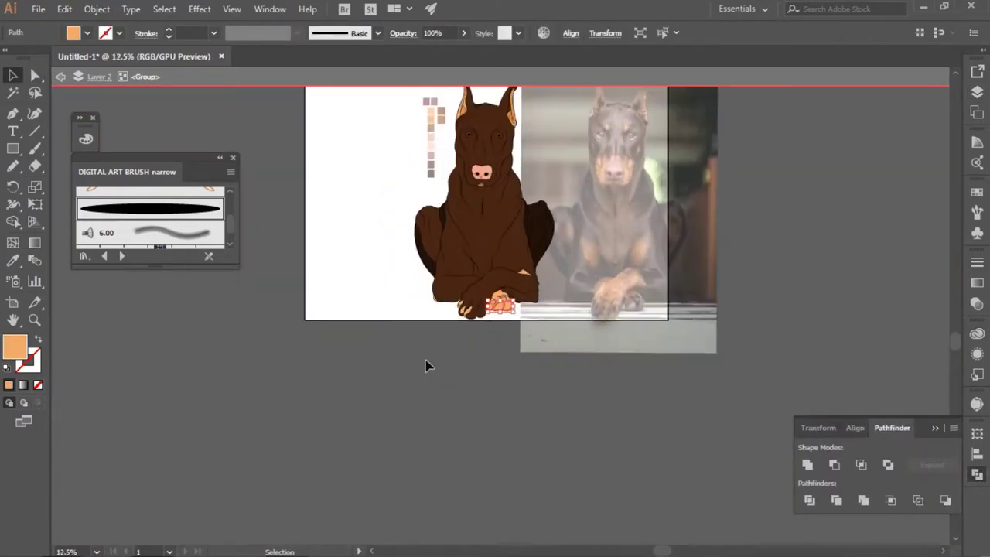
click(438, 137)
scroll(642, 356, up, 1)
scroll(642, 357, up, 2)
scroll(673, 244, up, 5)
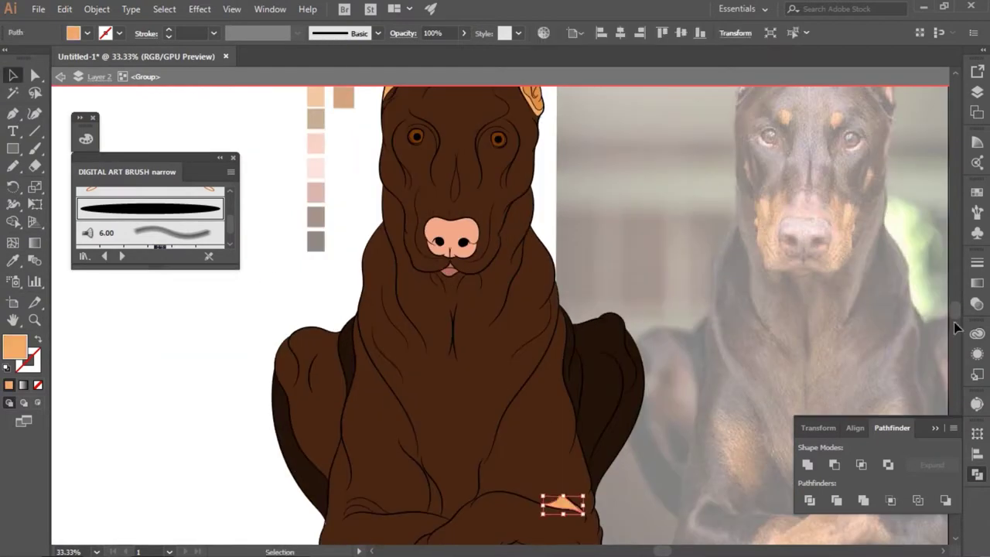
scroll(844, 371, down, 4)
scroll(526, 426, up, 1)
- Select all the orange claws and fill them black in the Color Picker
click(793, 33)
click(73, 32)
double_click(14, 348)
click(159, 418)
key(Return)
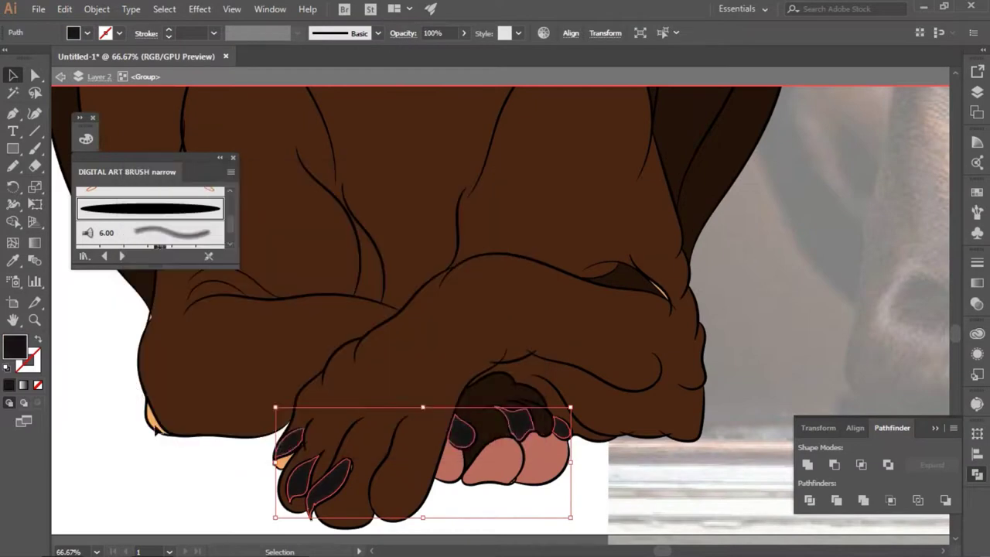
key(a)
click(283, 458)
- Check the leftover orange sliver on the paw, then clear the selection
click(288, 464)
click(155, 418)
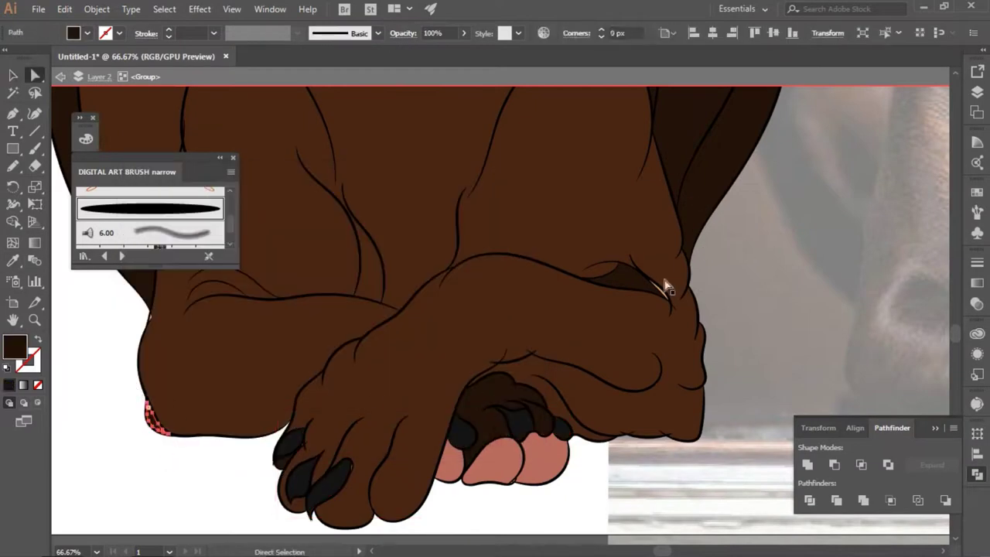
scroll(667, 288, up, 3)
scroll(387, 276, down, 2)
scroll(387, 276, down, 3)
scroll(246, 325, up, 5)
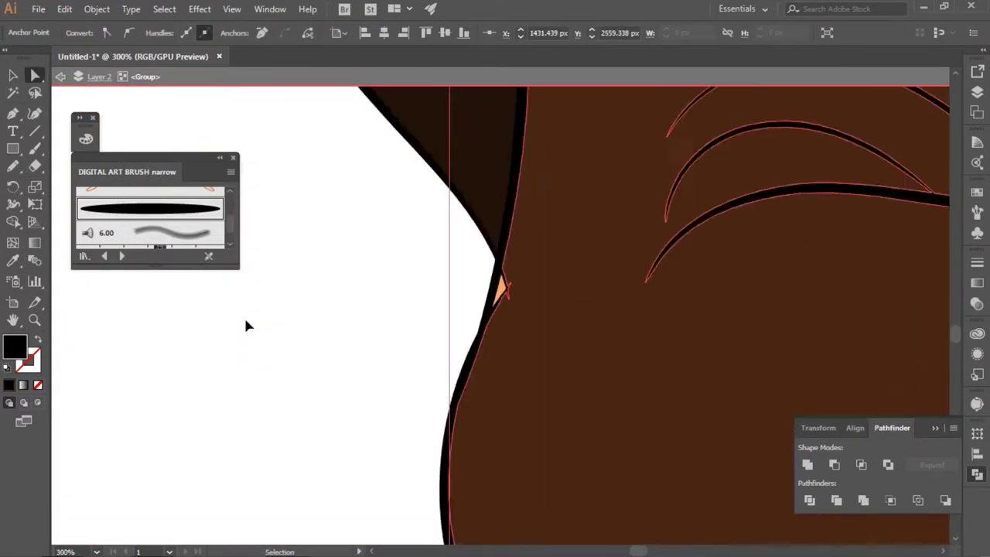
scroll(496, 128, down, 8)
click(874, 250)
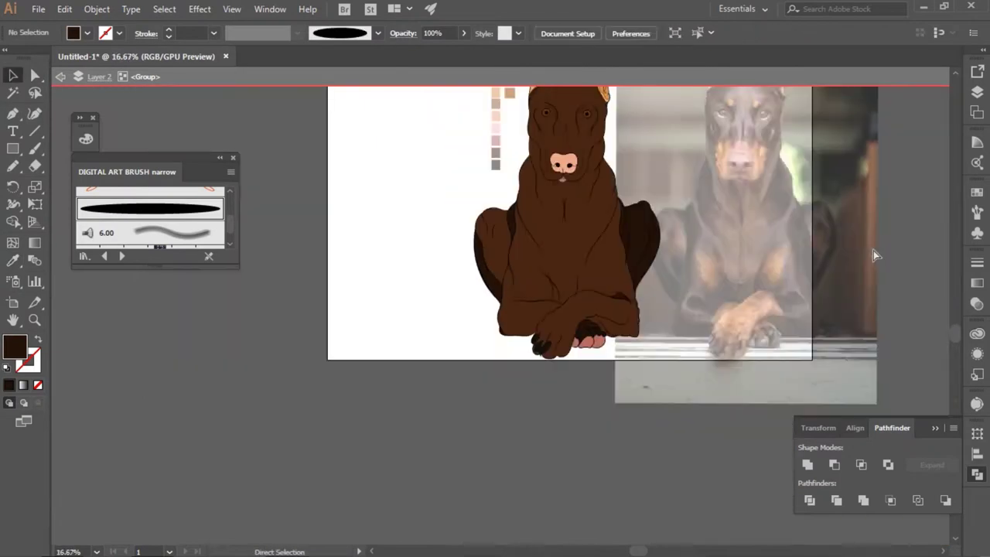
scroll(507, 306, up, 3)
- Darken the pink toe pad's fill to a deeper rose in the Color Picker
click(762, 410)
double_click(14, 346)
click(201, 281)
key(Return)
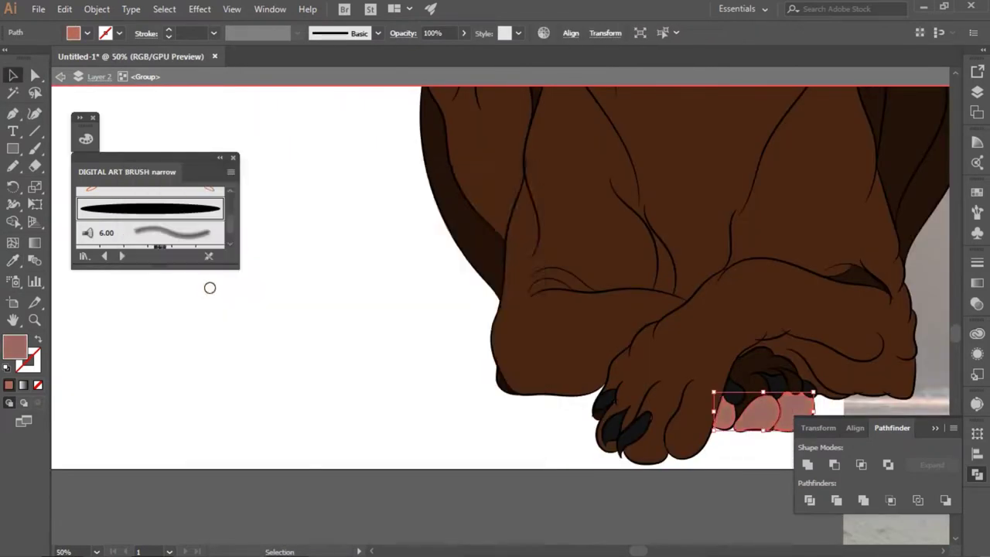
click(209, 288)
scroll(307, 323, down, 3)
click(492, 286)
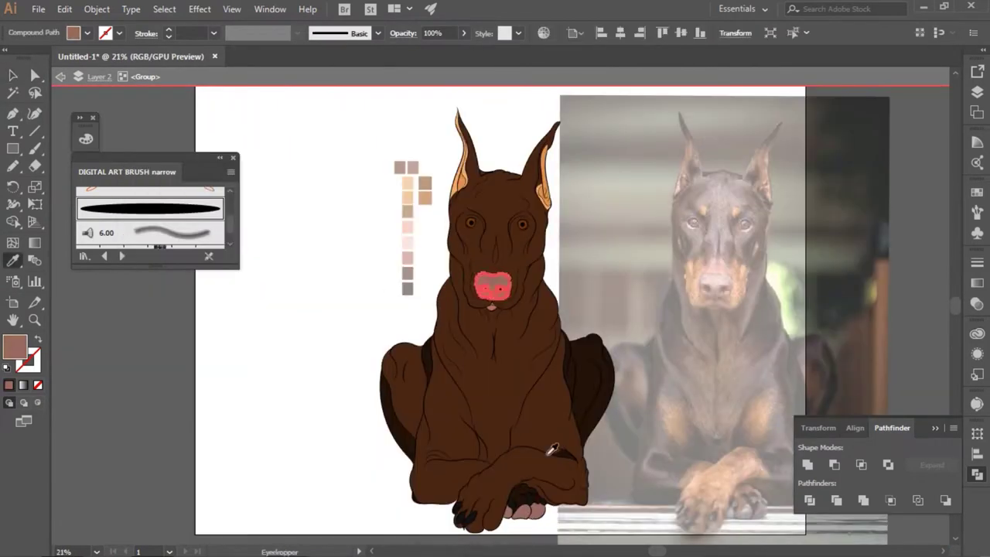
- Recolour the dog's nose to a muted rose pink, 9b6962
scroll(586, 260, up, 2)
double_click(493, 275)
click(493, 275)
double_click(14, 348)
key(Return)
click(221, 334)
key(ctrl+minus)
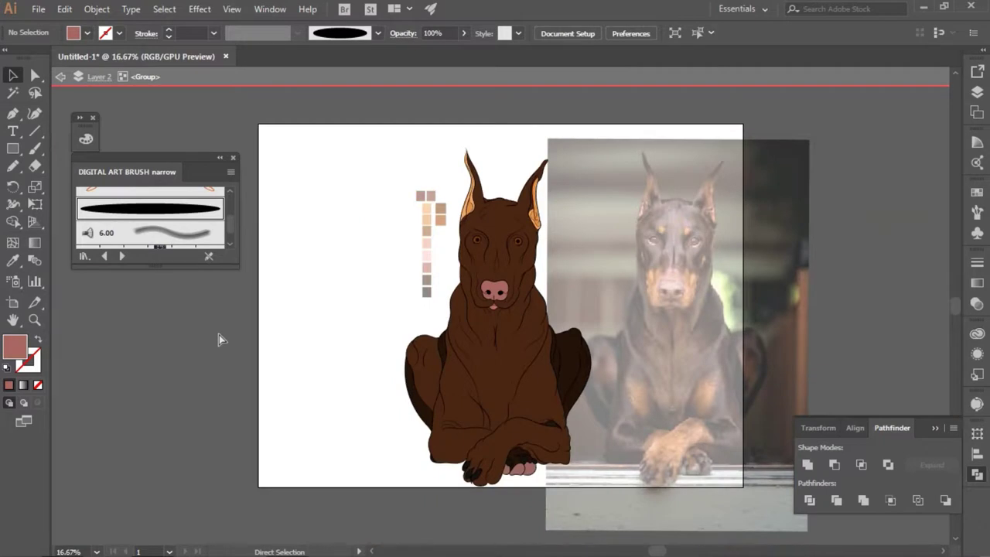
key(Escape)
- Move the reference photo so it sits beside the drawing
key(ctrl+plus)
click(977, 91)
click(646, 283)
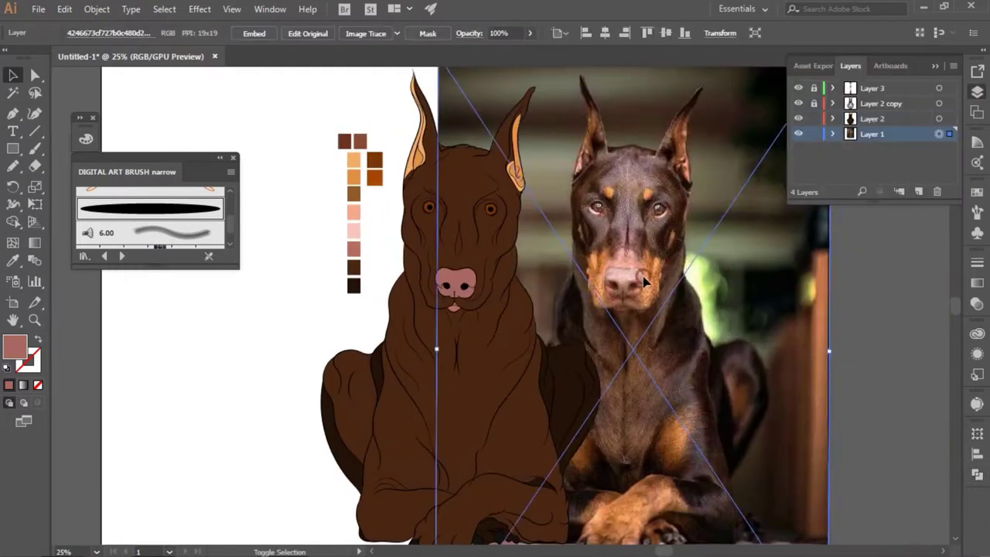
drag(646, 282, 604, 283)
key(ctrl+plus)
key(ctrl+shift+a)
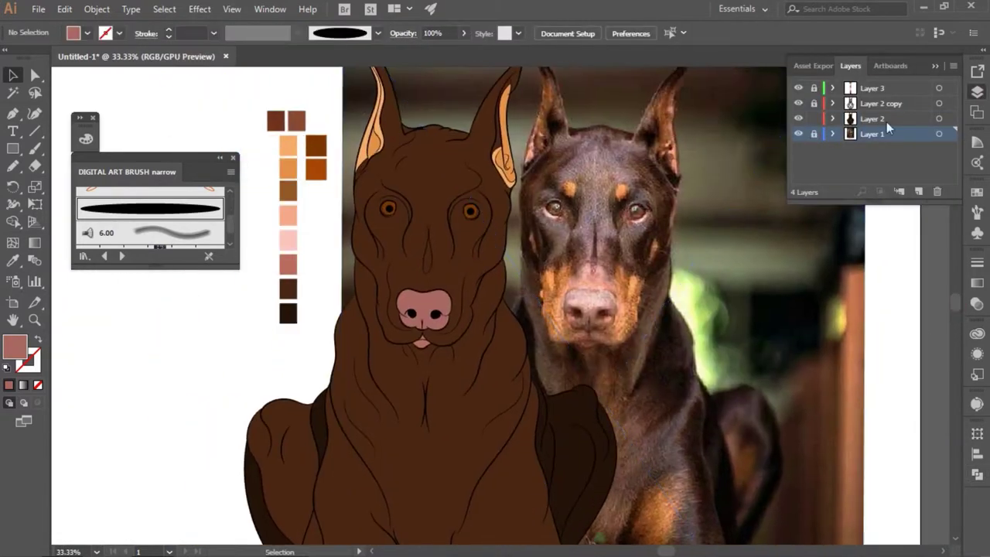
- Add a new Layer 5 above Layer 2 and pick orange as the fill
click(886, 122)
click(919, 191)
click(220, 157)
click(288, 145)
- Pencil an orange tan patch on Layer 5 around the nose and muzzle
key(ctrl+plus)
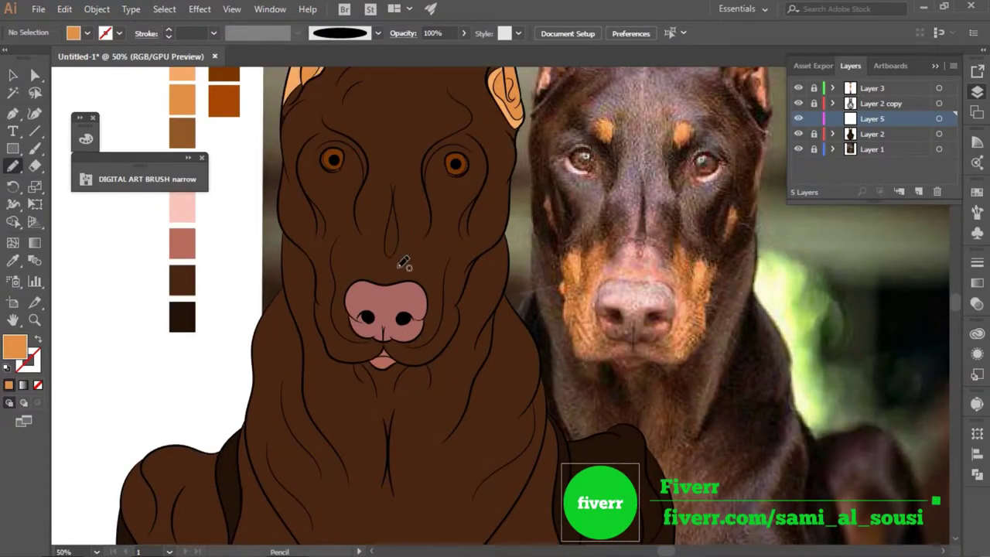
drag(434, 214, 442, 234)
drag(448, 271, 480, 255)
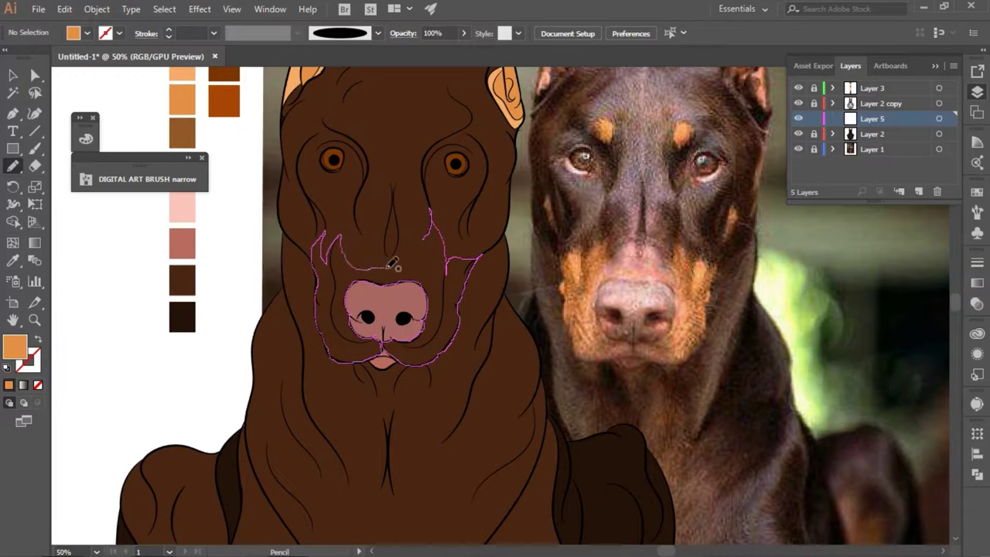
drag(393, 264, 394, 264)
key(ctrl+plus)
- Trim the patch's lower edge and top notch with the Eraser
key(shift+e)
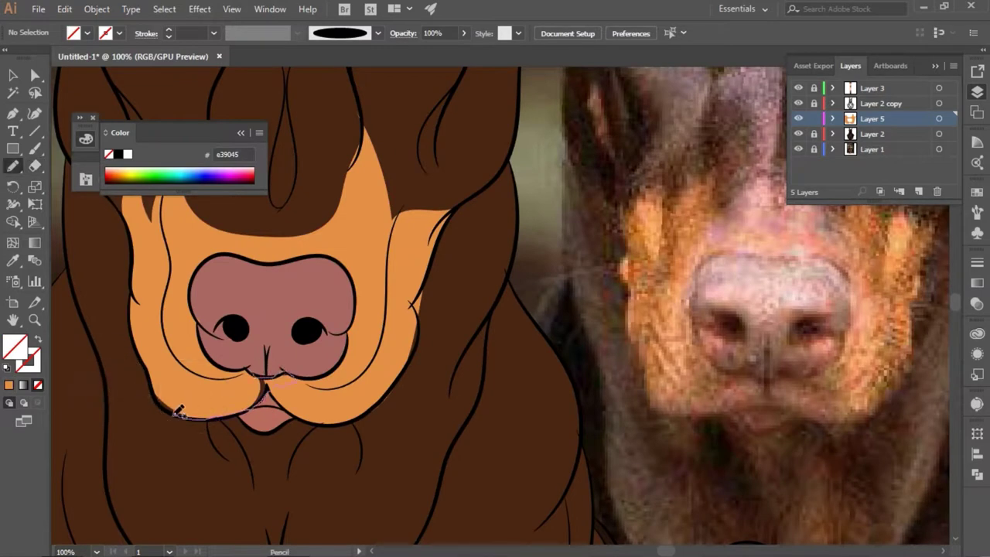
drag(246, 366, 264, 378)
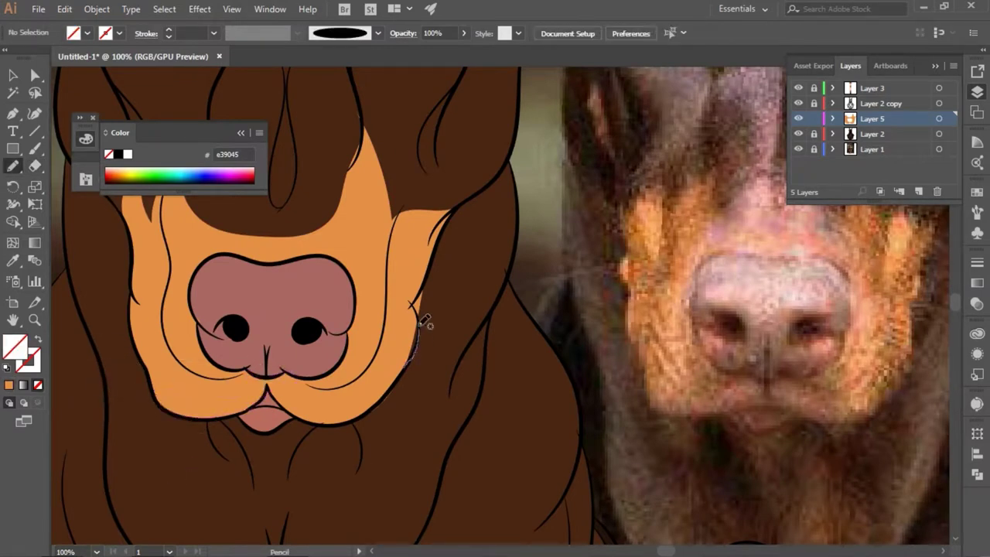
key(i)
click(159, 290)
ctrl+click(159, 289)
key(shift+e)
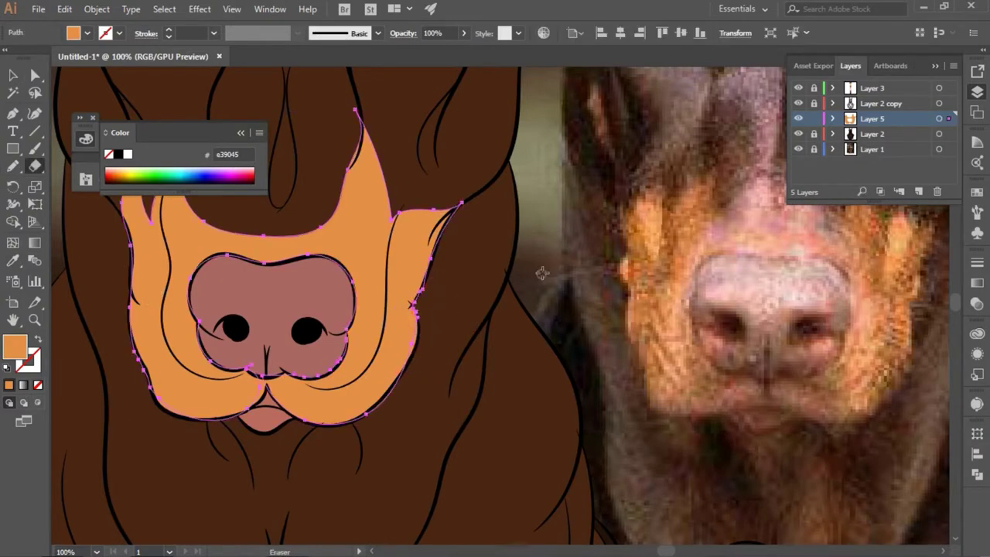
scroll(542, 273, up, 3)
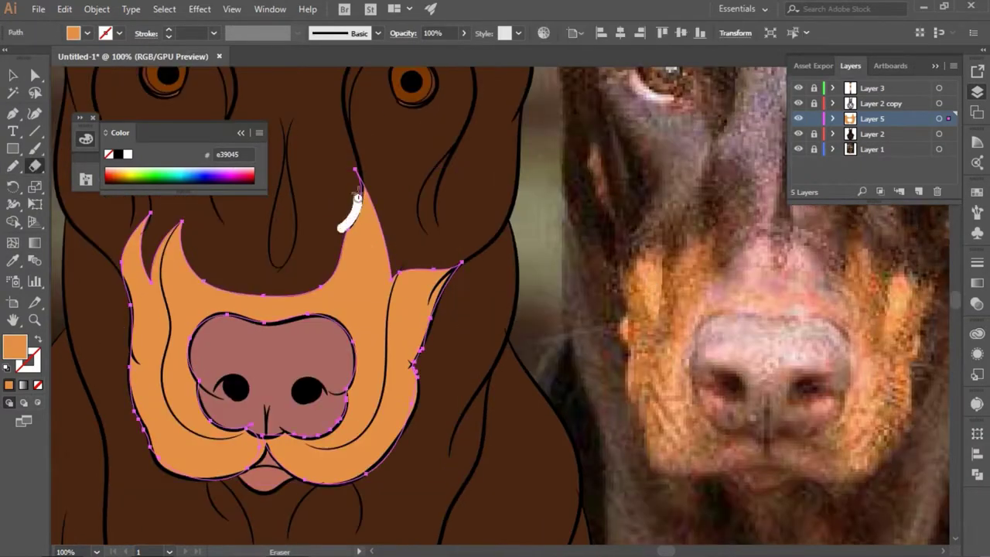
drag(357, 198, 357, 194)
- Fill the muzzle patch with the deeper a84800 orange after trying tan samples from the photo
key(ctrl+minus)
key(ctrl+minus)
key(ctrl+minus)
key(i)
click(381, 186)
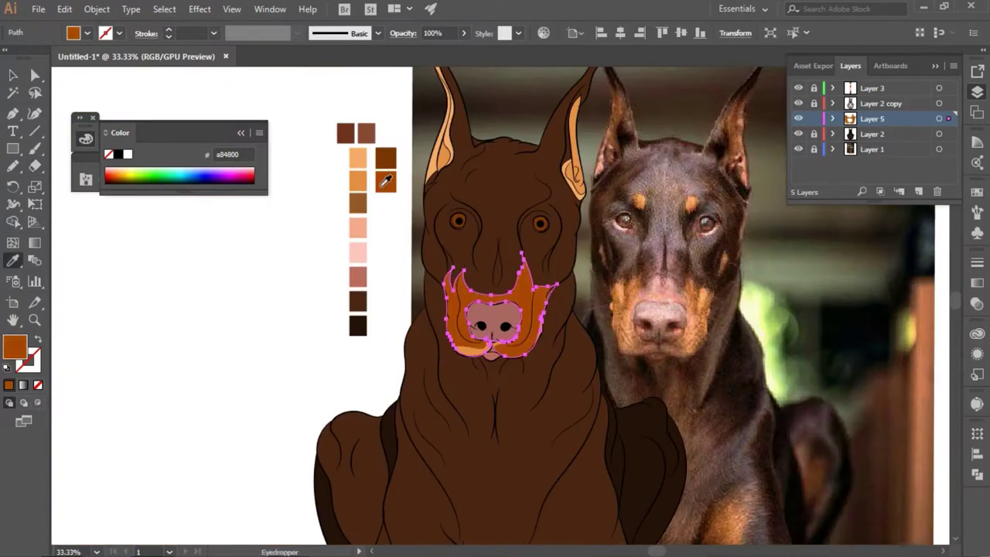
click(619, 307)
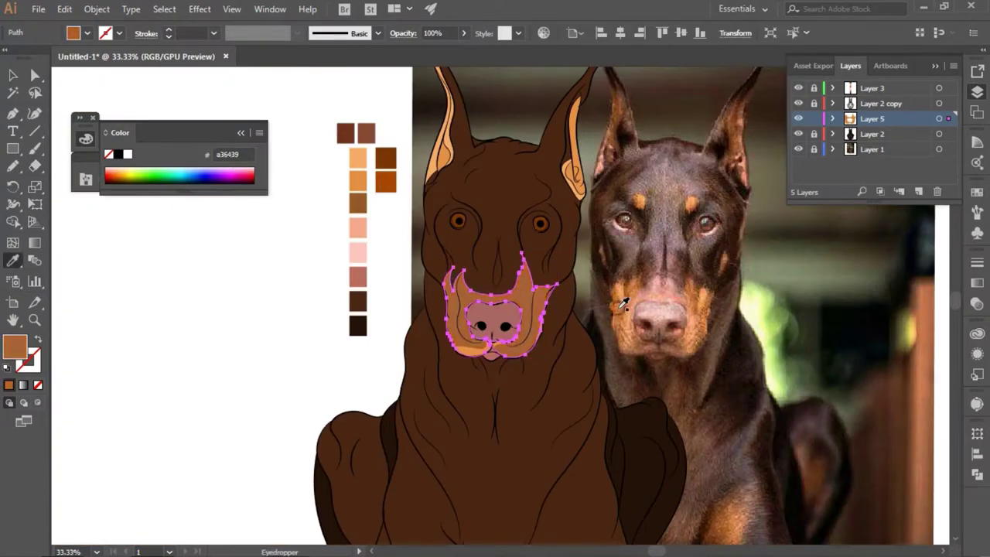
click(617, 304)
key(v)
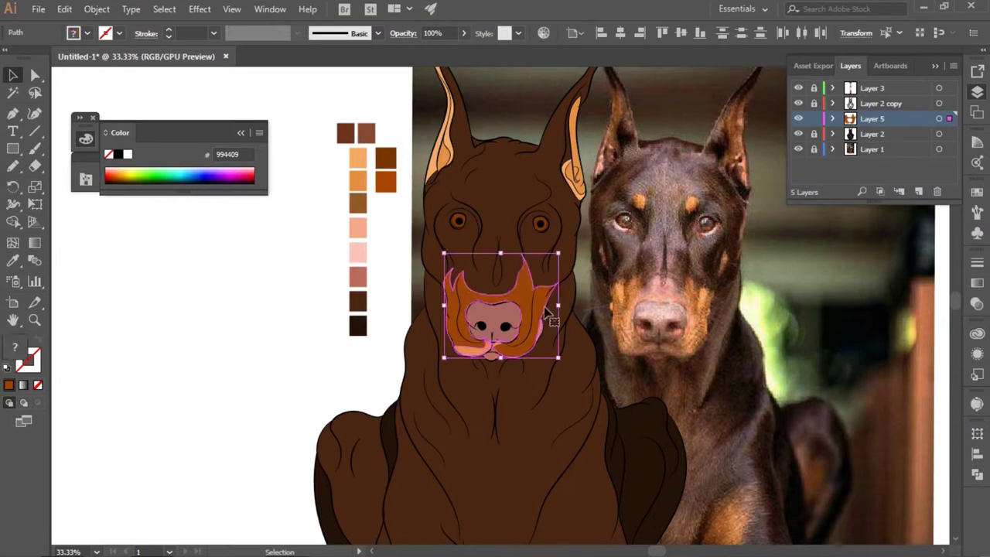
click(226, 263)
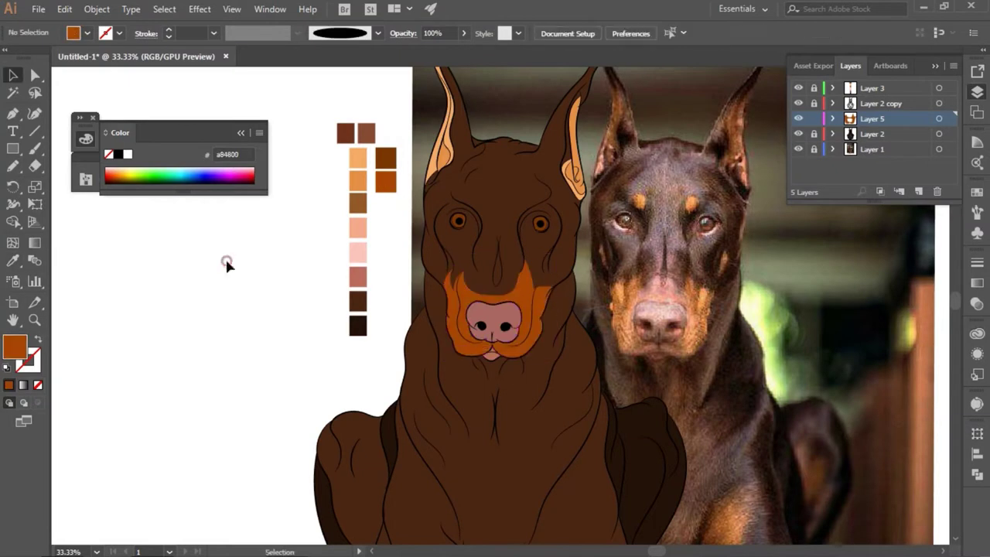
- Inspect the muzzle's opacity, then sample a dark brown from the photo for shading
click(531, 306)
click(463, 33)
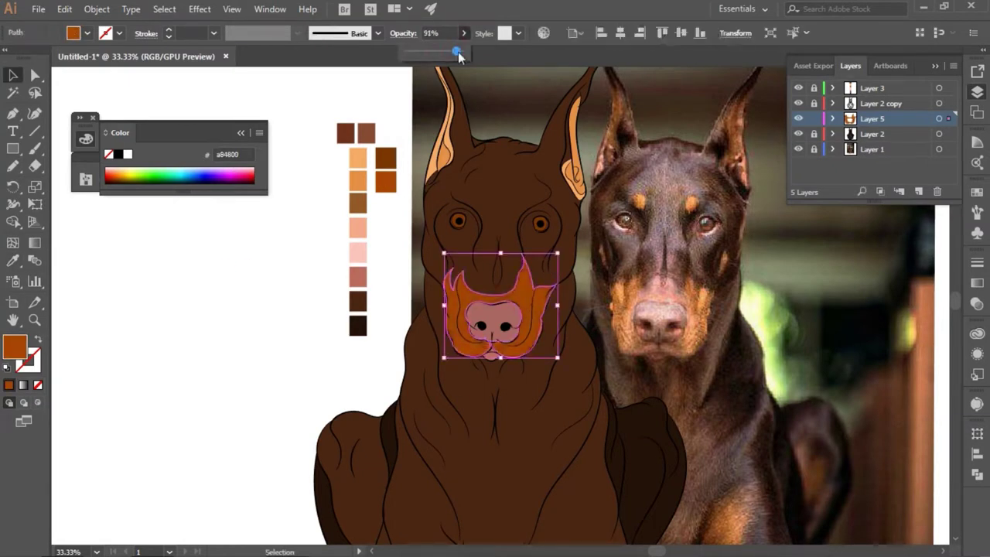
key(shift+ctrl+F9)
click(747, 330)
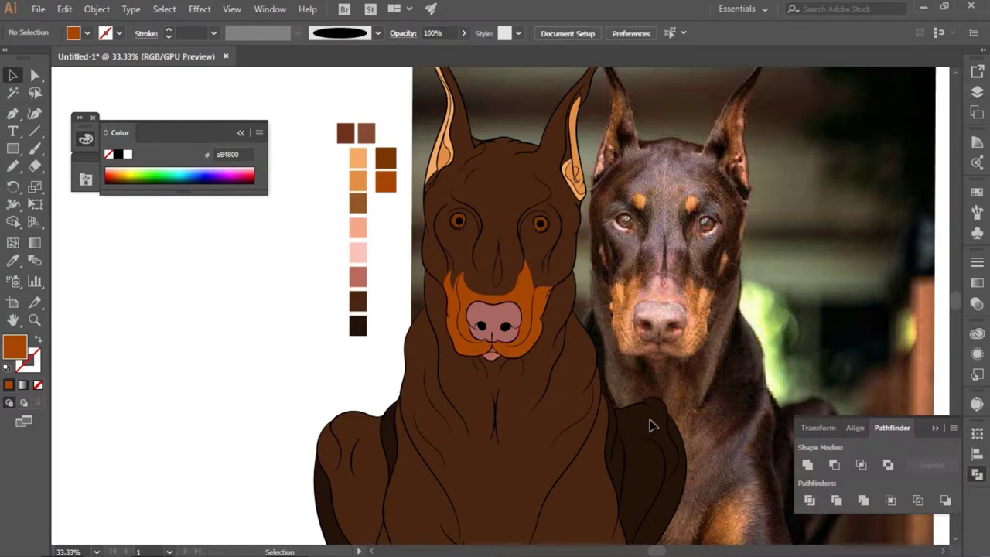
key(i)
click(641, 337)
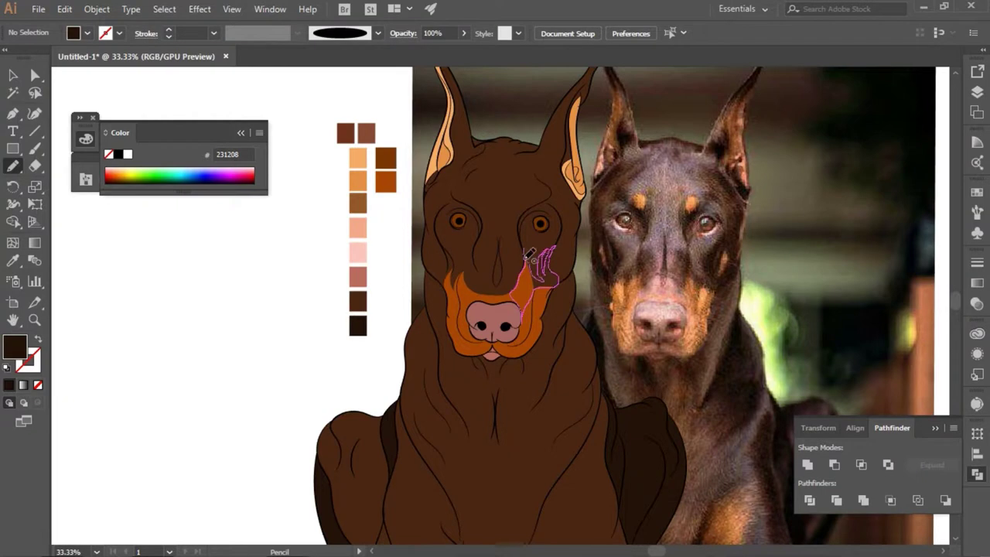
- Draw dark brown 231208 shadow shapes on the muzzle and near the right eye
drag(529, 254, 529, 256)
key(ctrl+=)
drag(598, 203, 604, 194)
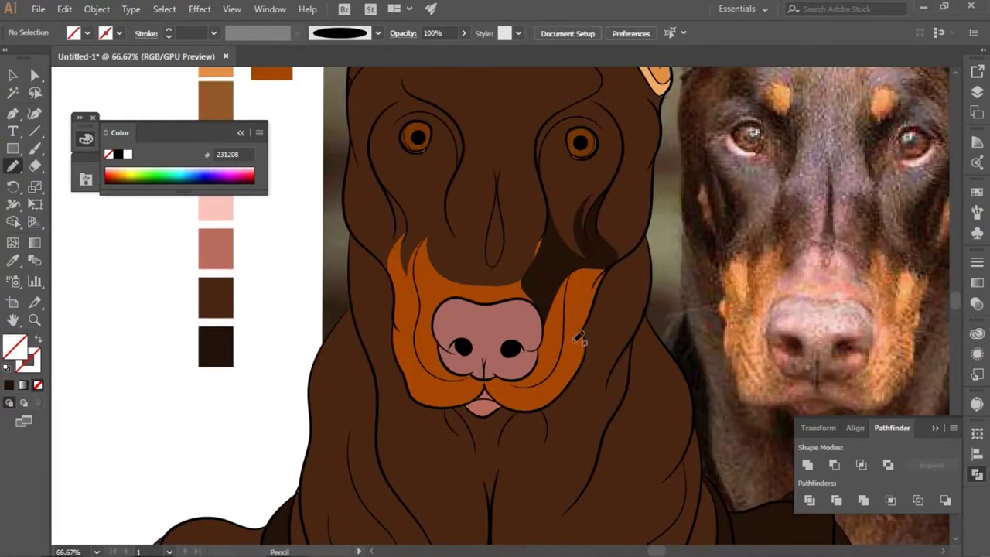
drag(555, 215, 554, 218)
key(ctrl+minus)
key(ctrl+minus)
key(ctrl+equal)
mouse_move(505, 195)
mouse_down()
mouse_move(496, 270)
mouse_move(501, 195)
mouse_move(466, 172)
mouse_up()
ctrl+click(205, 439)
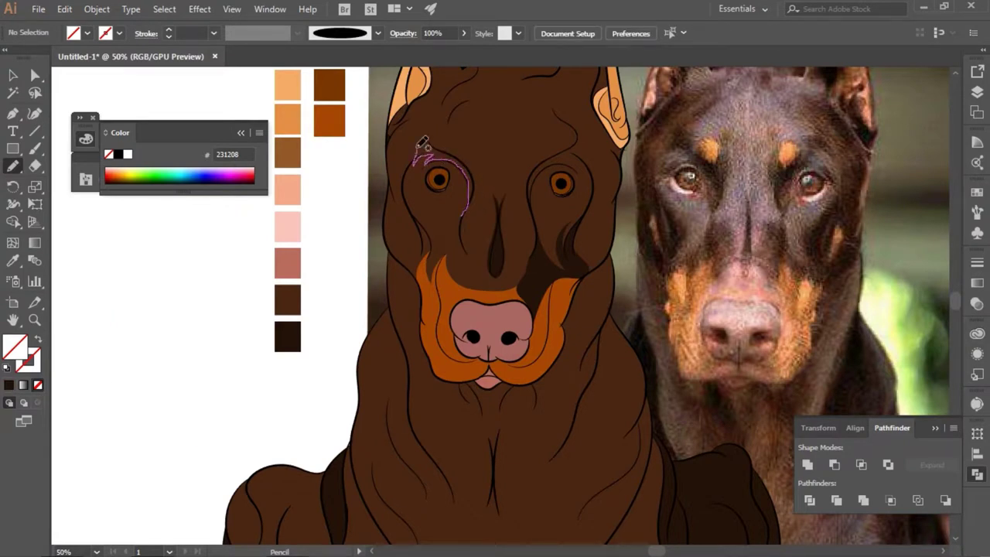
- Draw closed dark brown shading shapes around each eye, deselecting after each
drag(425, 150, 464, 214)
ctrl+click(215, 454)
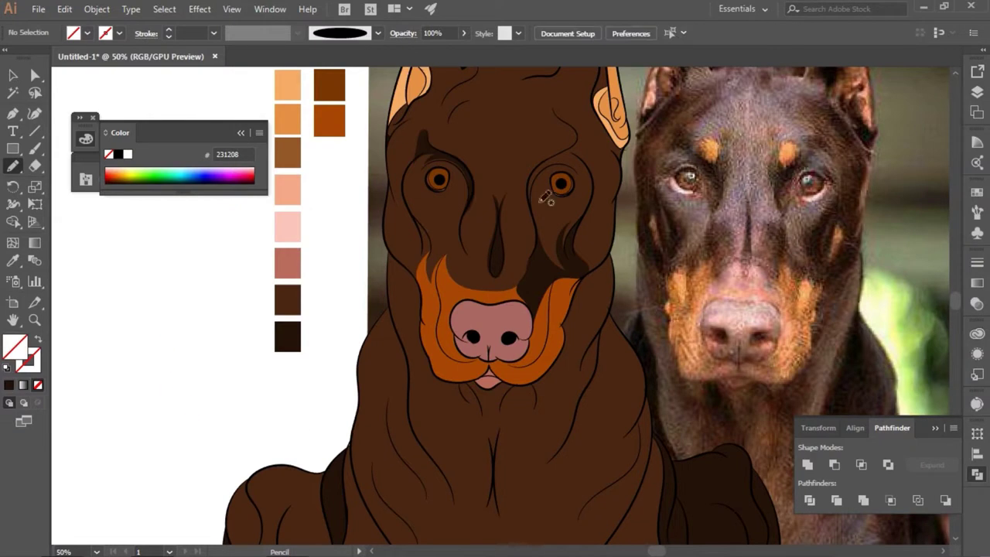
drag(530, 205, 586, 149)
drag(585, 149, 529, 212)
ctrl+click(178, 443)
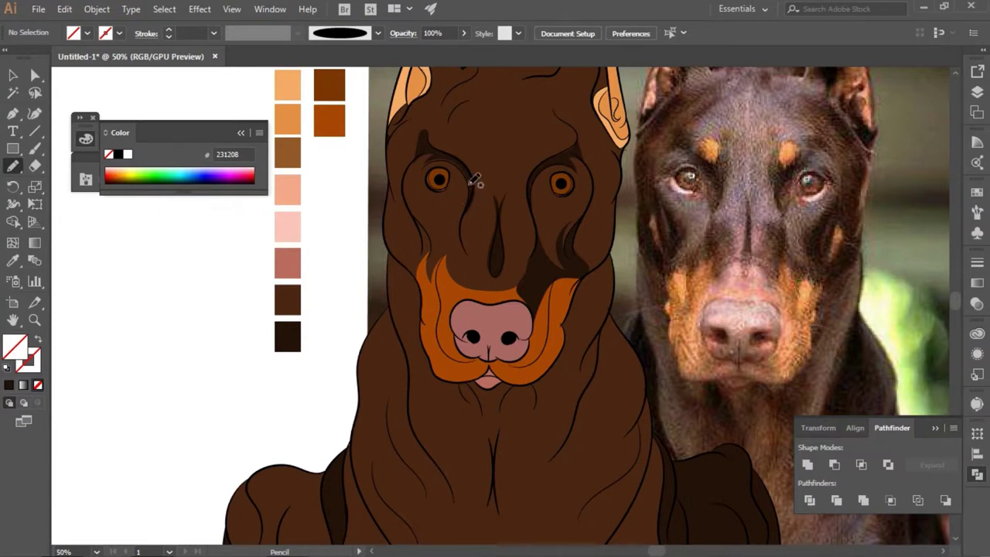
drag(420, 174, 462, 209)
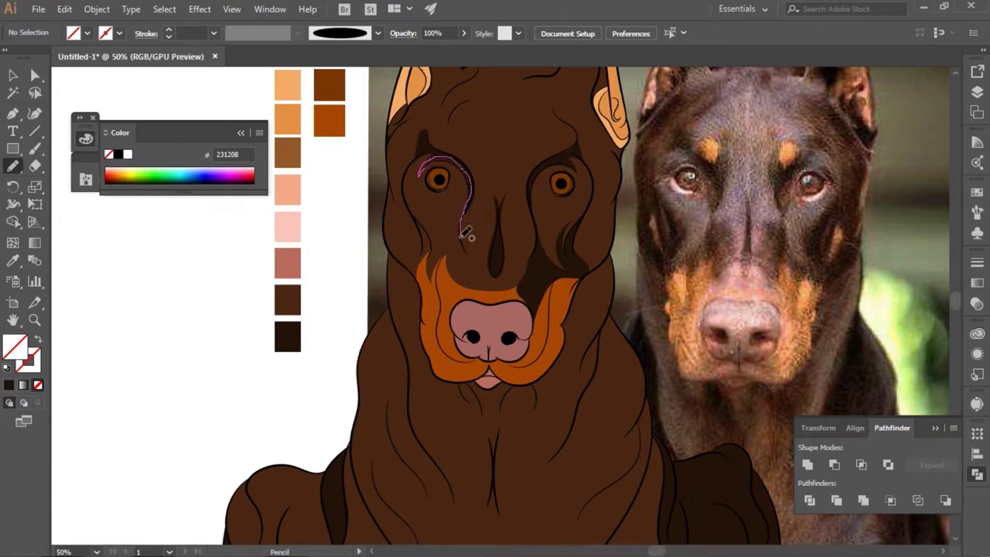
drag(464, 185, 421, 172)
ctrl+click(185, 444)
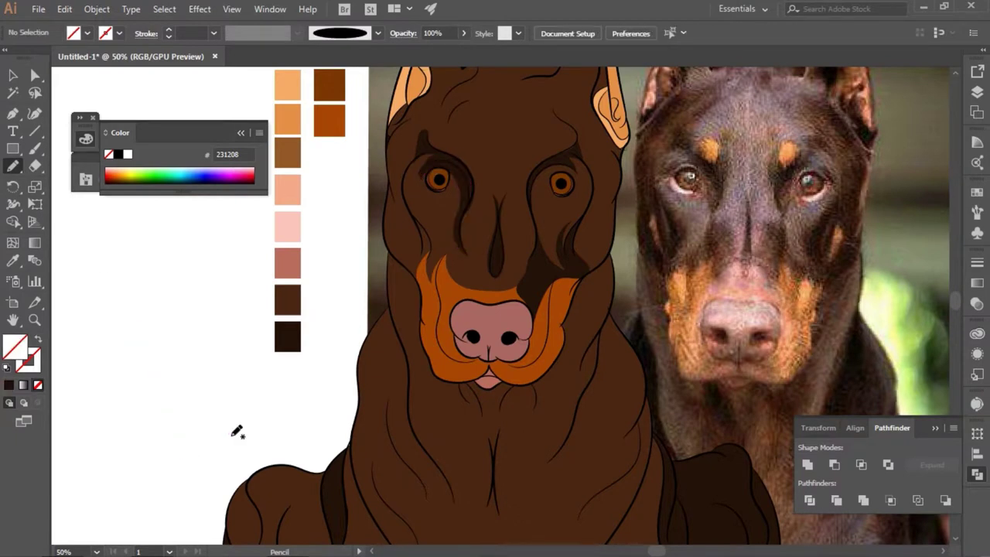
- Add dark brown shading along the left ear and its inner edge
scroll(951, 269, up, 3)
mouse_move(390, 207)
mouse_down()
mouse_move(422, 177)
mouse_move(390, 206)
mouse_up()
ctrl+click(204, 431)
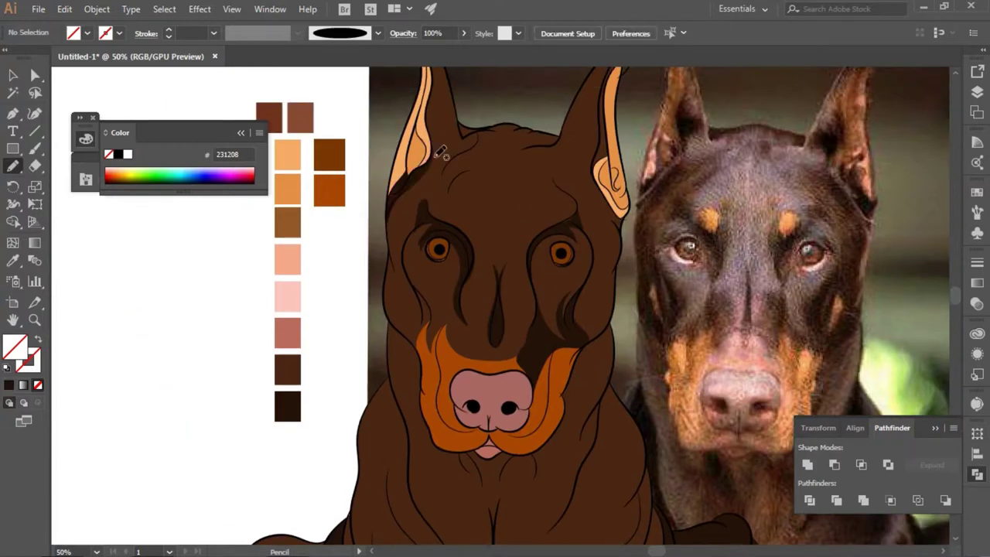
drag(439, 153, 418, 177)
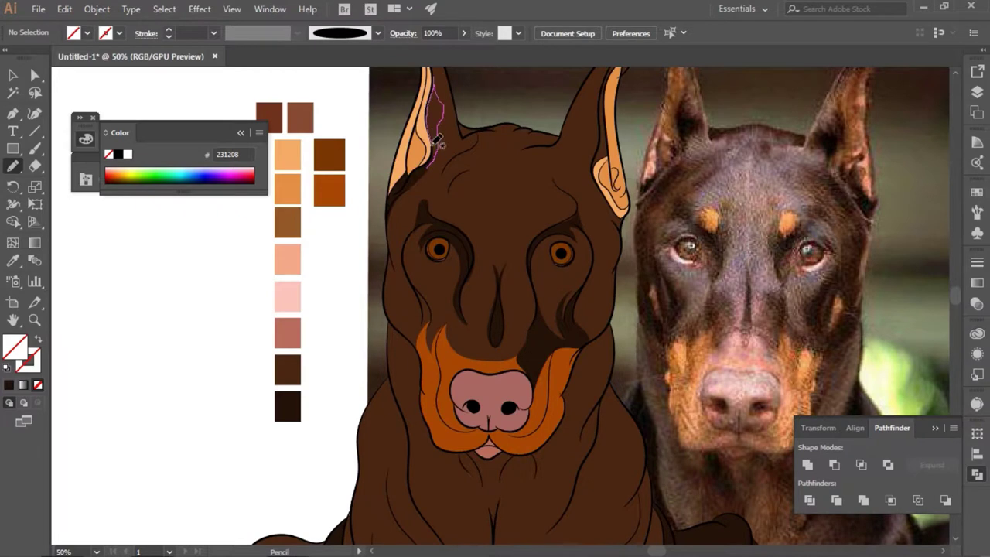
- Pencil a dark brown shading shape up the left ear's outer edge
scroll(132, 380, up, 5)
ctrl+click(310, 349)
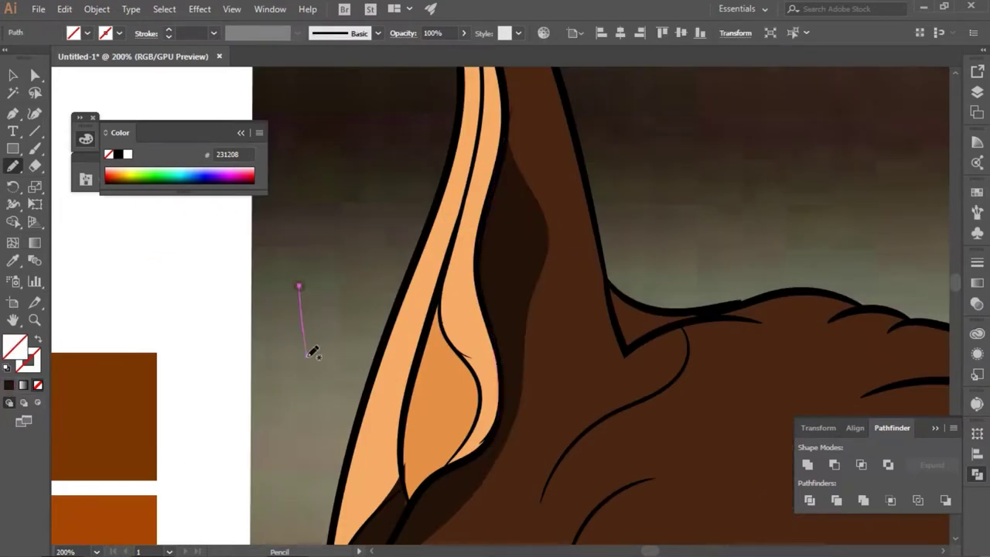
scroll(569, 421, down, 5)
scroll(600, 271, right, 2)
mouse_move(448, 208)
mouse_down()
mouse_move(472, 203)
mouse_move(486, 243)
mouse_move(443, 166)
mouse_move(460, 214)
mouse_move(447, 194)
mouse_up()
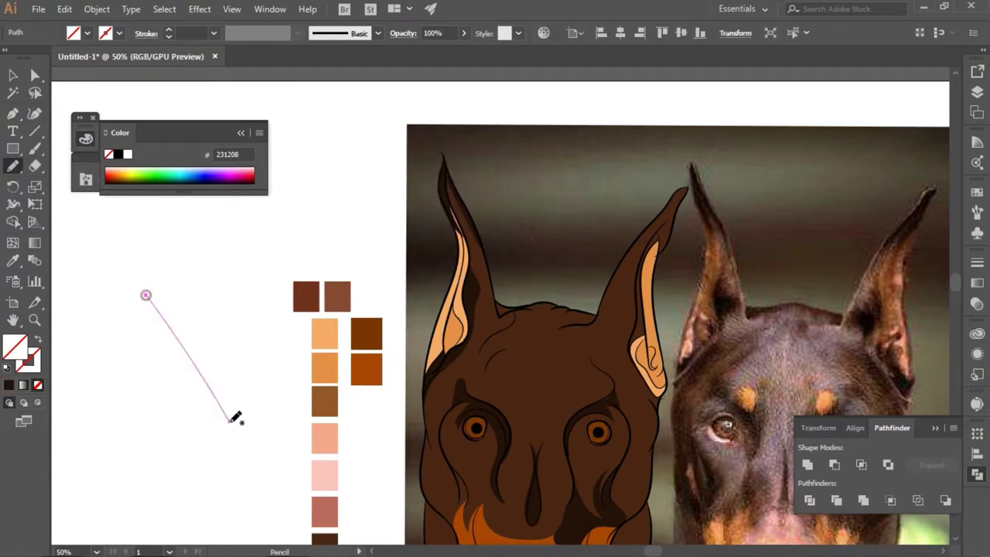
scroll(519, 331, up, 1)
scroll(519, 331, up, 1)
click(8, 384)
key(v)
scroll(353, 234, up, 1)
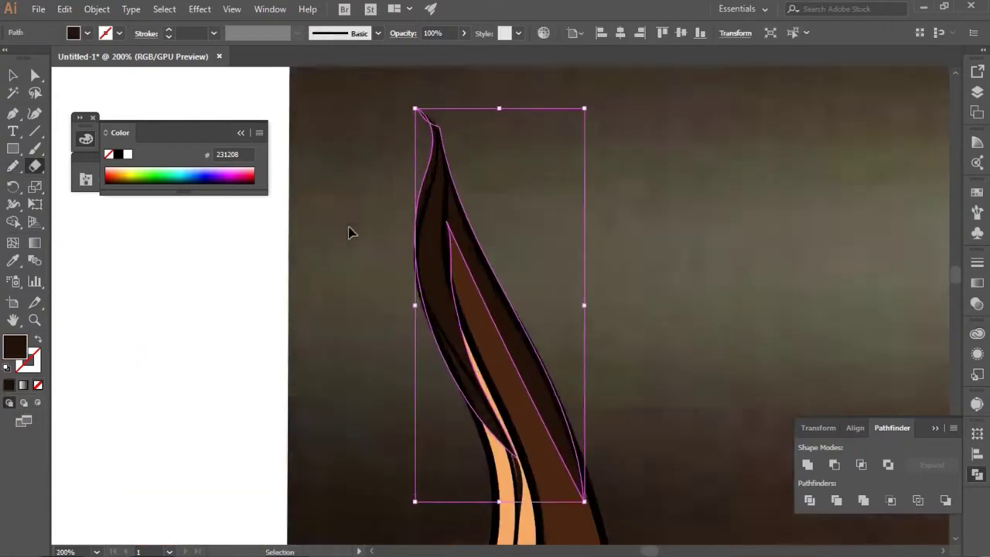
scroll(363, 185, up, 1)
- Trim the thin tip off the ear shading with the Eraser
key(shift+e)
scroll(531, 268, up, 3)
drag(391, 238, 383, 271)
scroll(595, 373, down, 3)
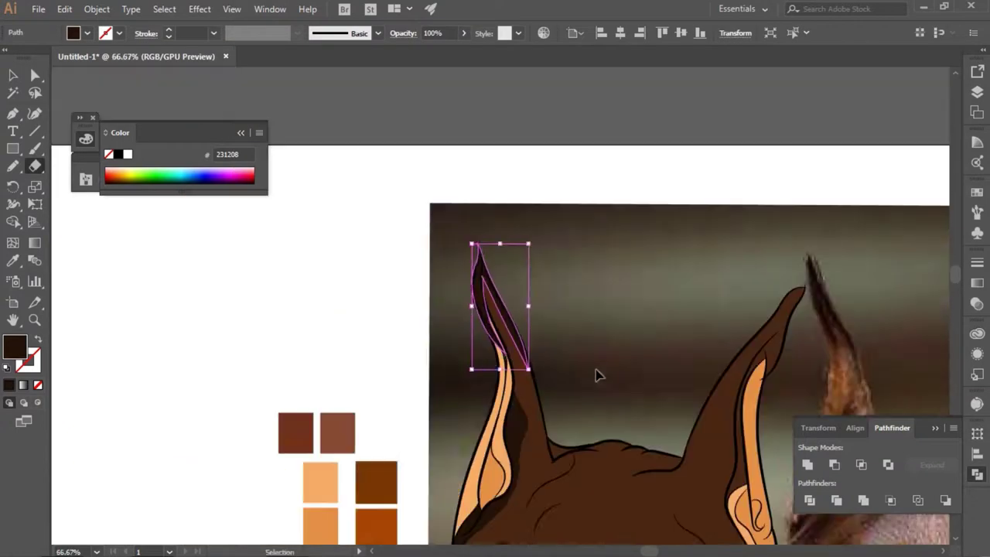
scroll(635, 465, down, 1)
- Pencil dark brown shading along the head edge and between the ears
key(n)
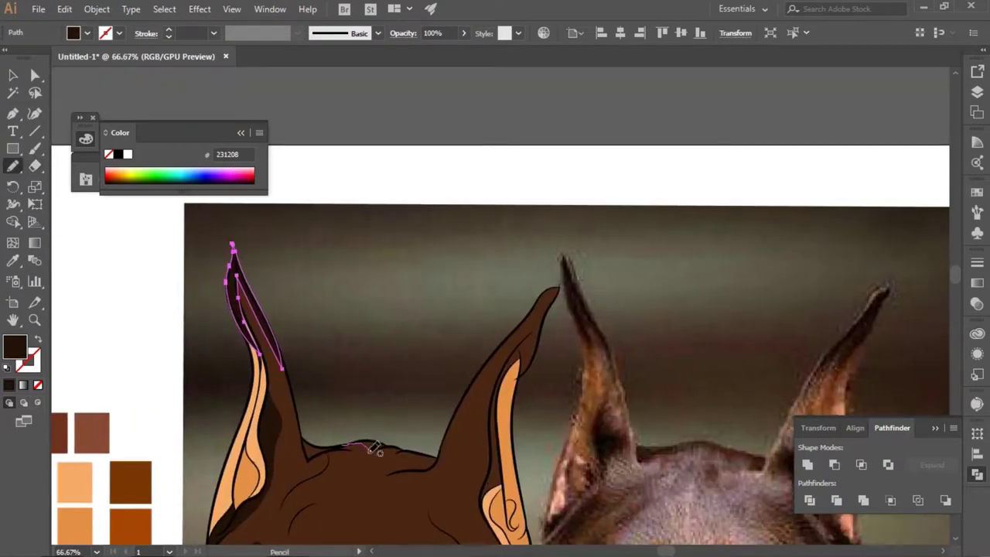
drag(374, 449, 325, 443)
key(ctrl+shift+a)
drag(377, 478, 380, 435)
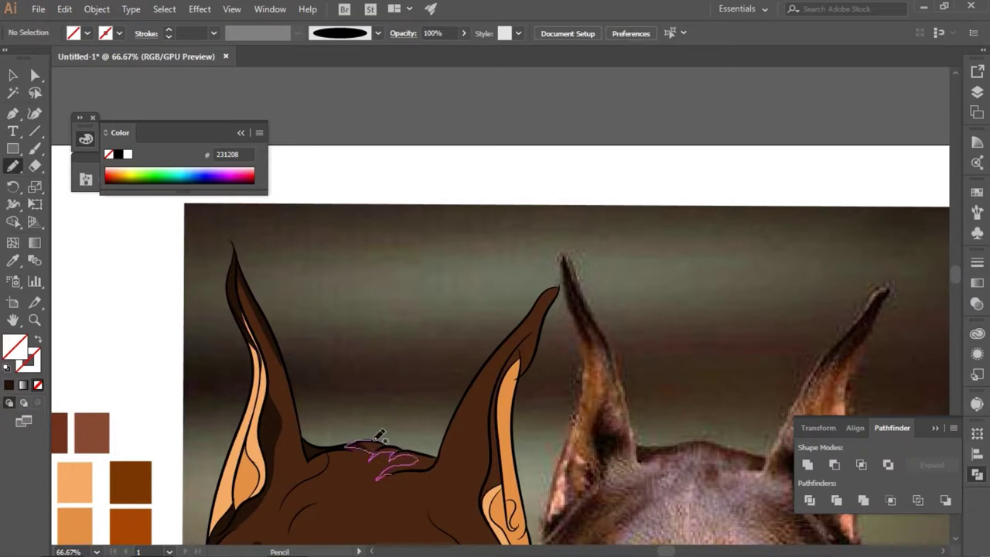
drag(418, 447, 447, 456)
key(ctrl+shift+a)
- Add dark brown shading strokes inside the right-hand ear
click(942, 428)
scroll(696, 387, right, 2)
scroll(656, 368, down, 4)
mouse_move(440, 310)
mouse_down()
mouse_move(425, 333)
mouse_move(410, 328)
mouse_move(424, 361)
mouse_up()
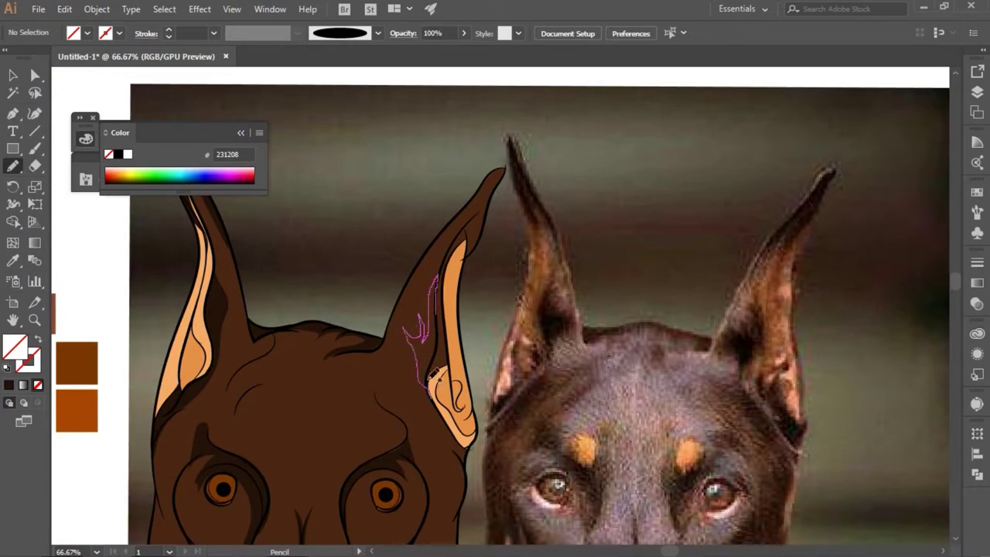
drag(446, 321, 449, 325)
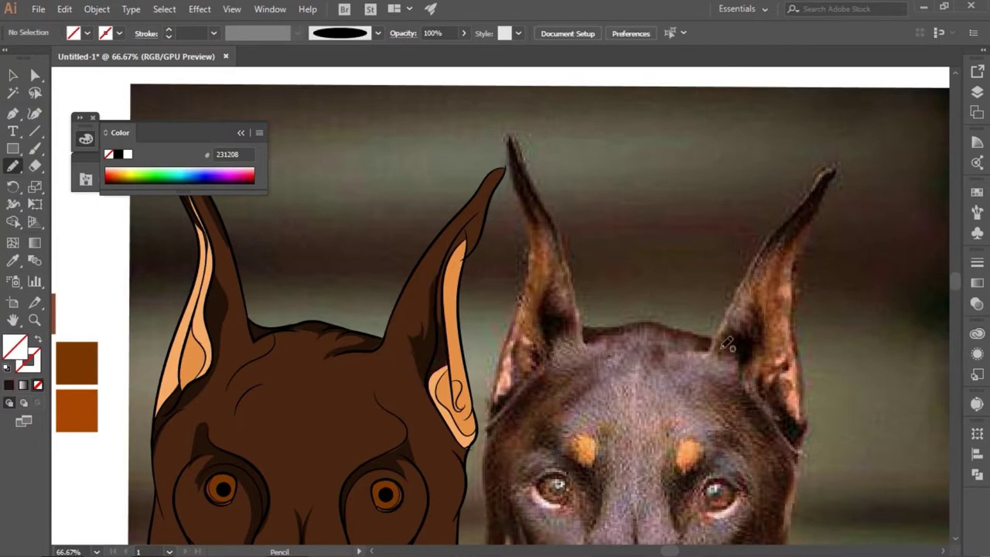
mouse_move(455, 241)
mouse_down()
mouse_move(503, 164)
mouse_move(508, 178)
mouse_move(447, 269)
mouse_up()
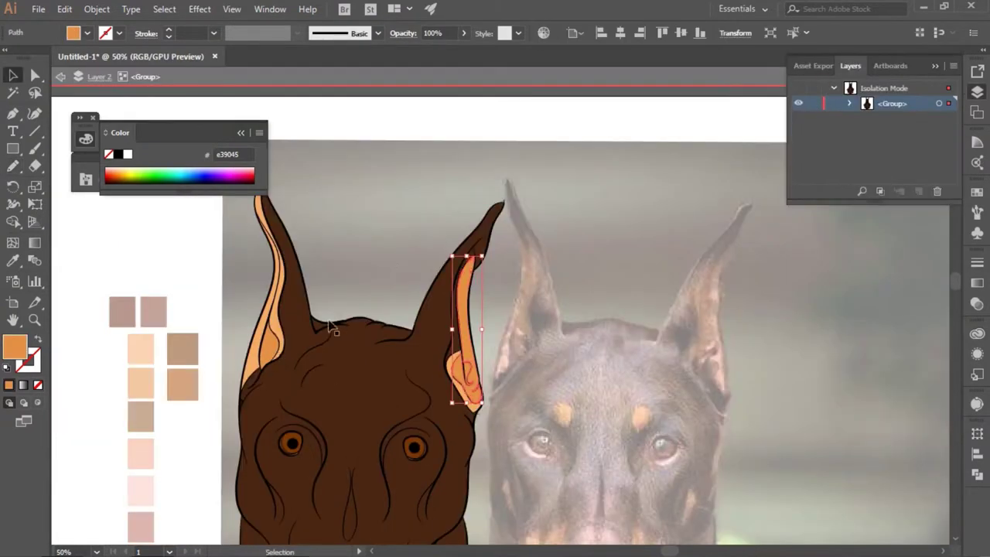
- On Layer 5, shade dark brown down the muzzle's side beside the nose
click(137, 481)
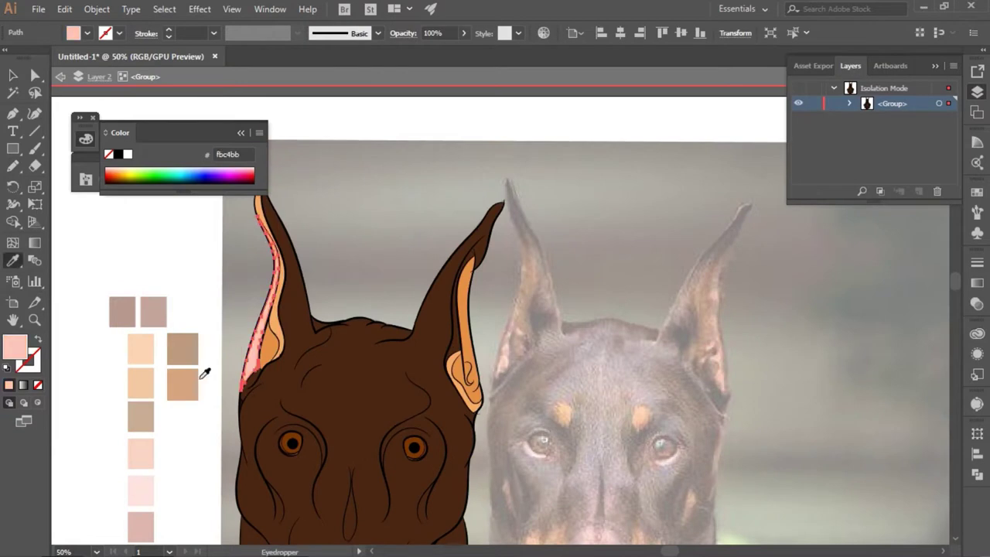
key(Escape)
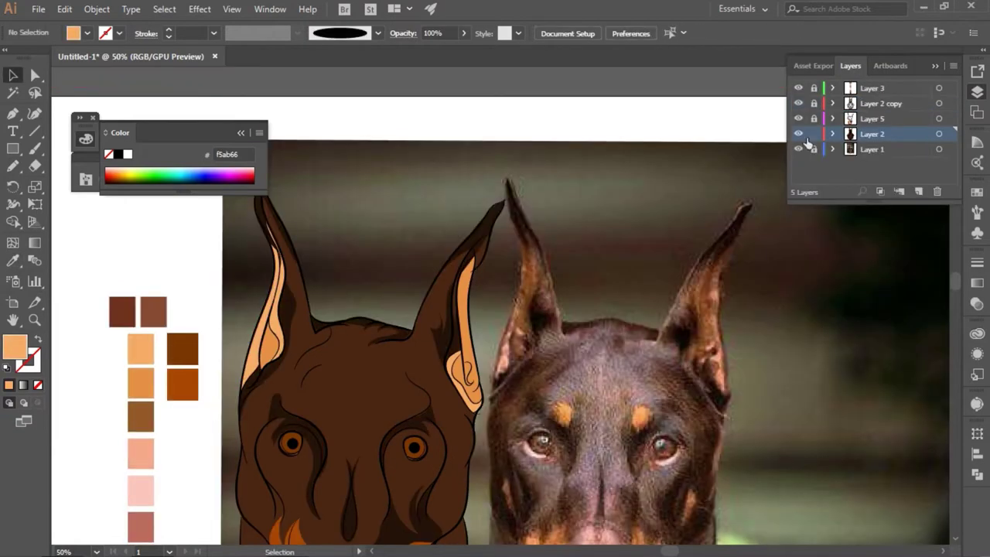
scroll(574, 370, down, 3)
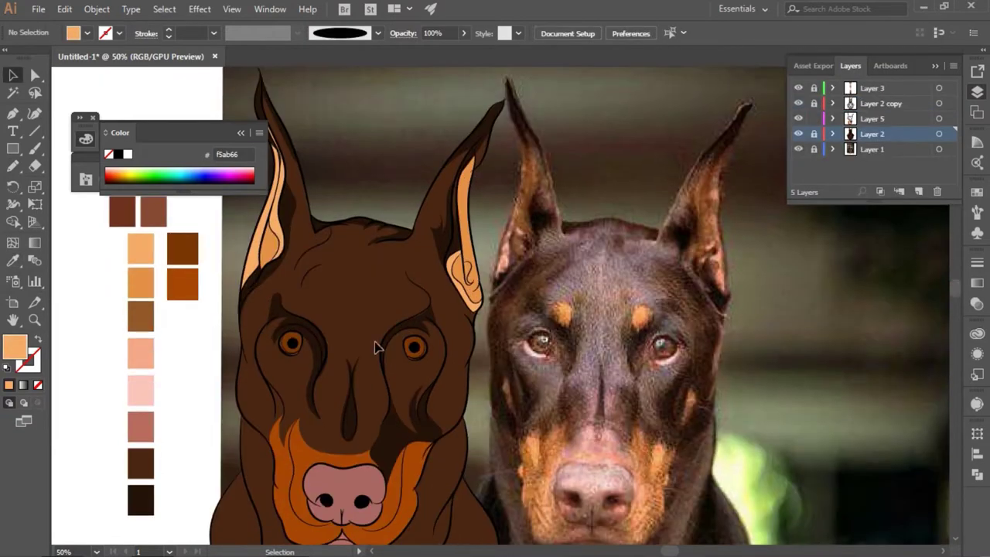
click(385, 417)
key(n)
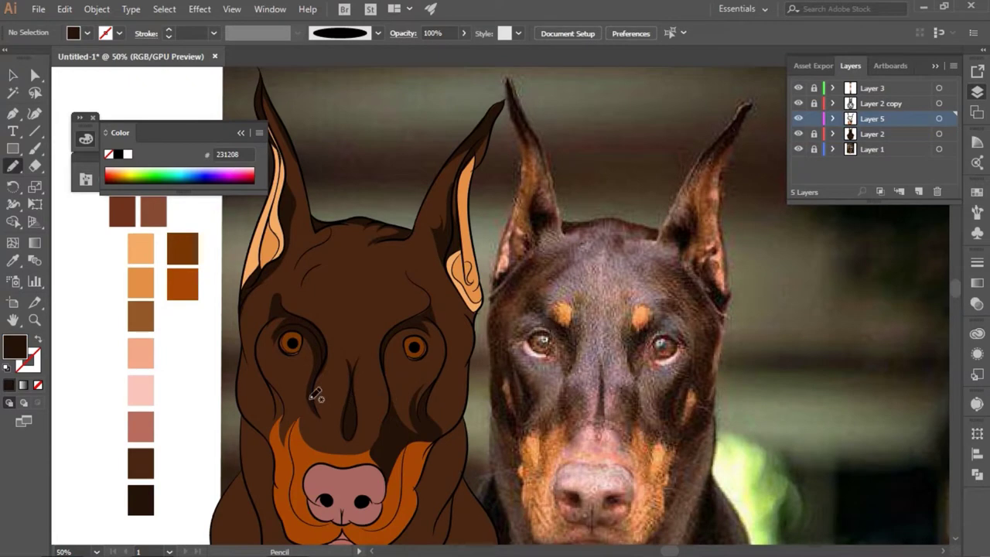
drag(310, 389, 299, 416)
mouse_move(312, 454)
mouse_down()
mouse_move(304, 478)
mouse_move(333, 463)
mouse_move(385, 468)
mouse_move(375, 425)
mouse_move(351, 441)
mouse_move(311, 384)
mouse_move(378, 371)
mouse_move(344, 375)
mouse_up()
- Add dark brown shading down the left side of the muzzle
click(147, 466)
key(v)
click(609, 379)
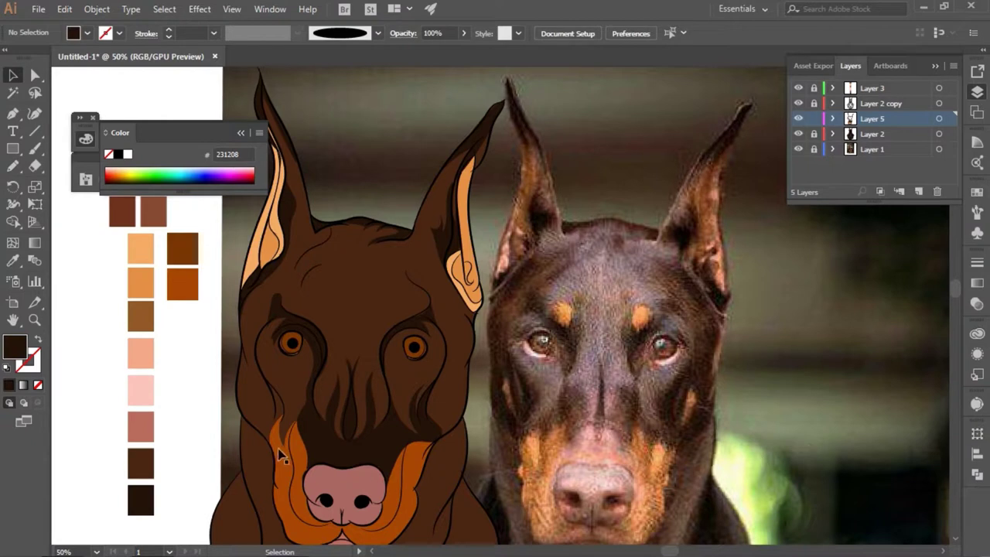
key(n)
mouse_move(283, 435)
mouse_down()
mouse_move(278, 456)
mouse_move(255, 415)
mouse_move(241, 362)
mouse_move(248, 310)
mouse_move(282, 418)
mouse_up()
key(comma)
key(ctrl+equal)
key(ctrl+equal)
key(ctrl+equal)
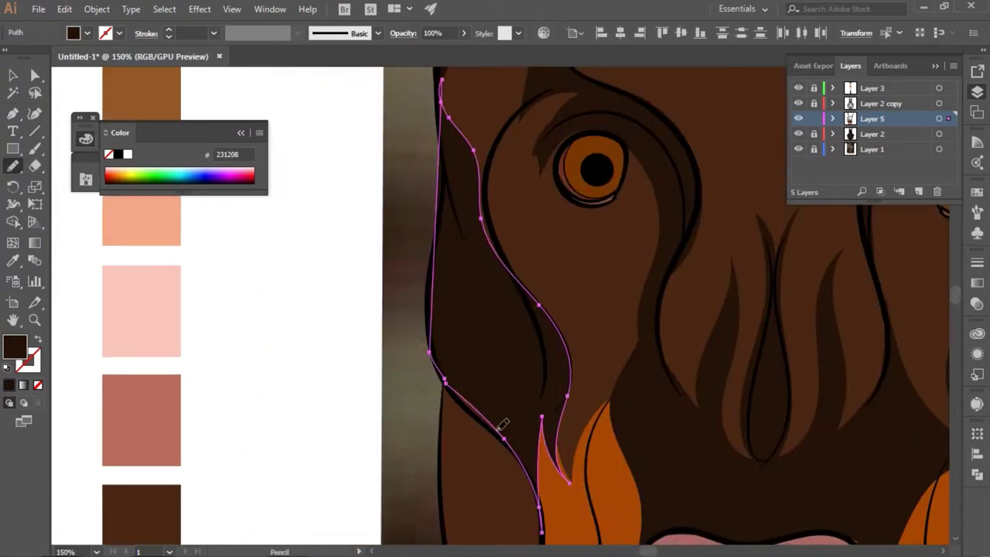
ctrl+click(352, 426)
key(ctrl+minus)
key(ctrl+minus)
key(ctrl+minus)
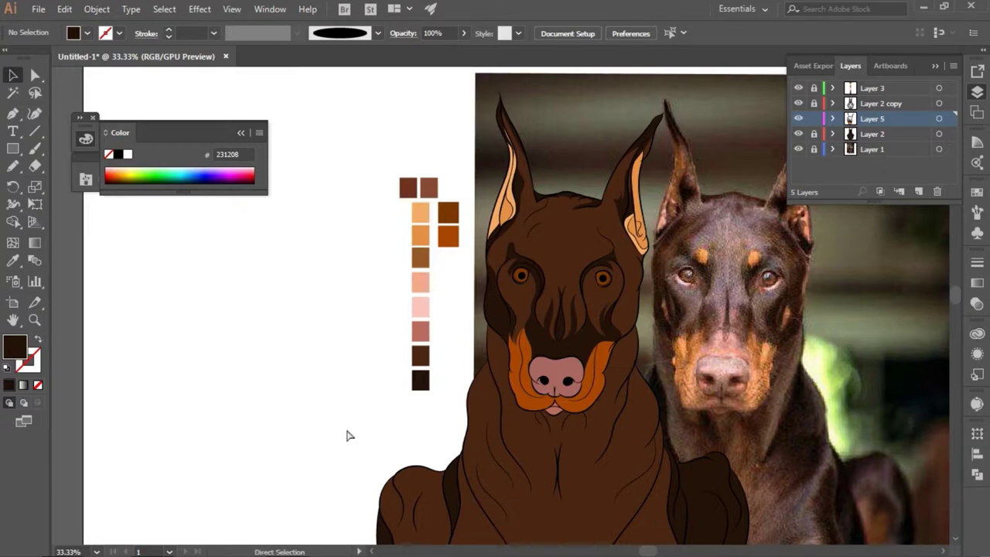
- Draw dark brown shading from the right eye up the forehead
key(ctrl+plus)
scroll(647, 537, right, 3)
key(n)
mouse_move(551, 257)
mouse_down()
mouse_move(582, 242)
mouse_move(578, 286)
mouse_up()
mouse_move(573, 328)
mouse_down()
mouse_move(537, 349)
mouse_move(554, 240)
mouse_move(537, 223)
mouse_move(551, 247)
mouse_up()
ctrl+click(205, 402)
ctrl+click(173, 438)
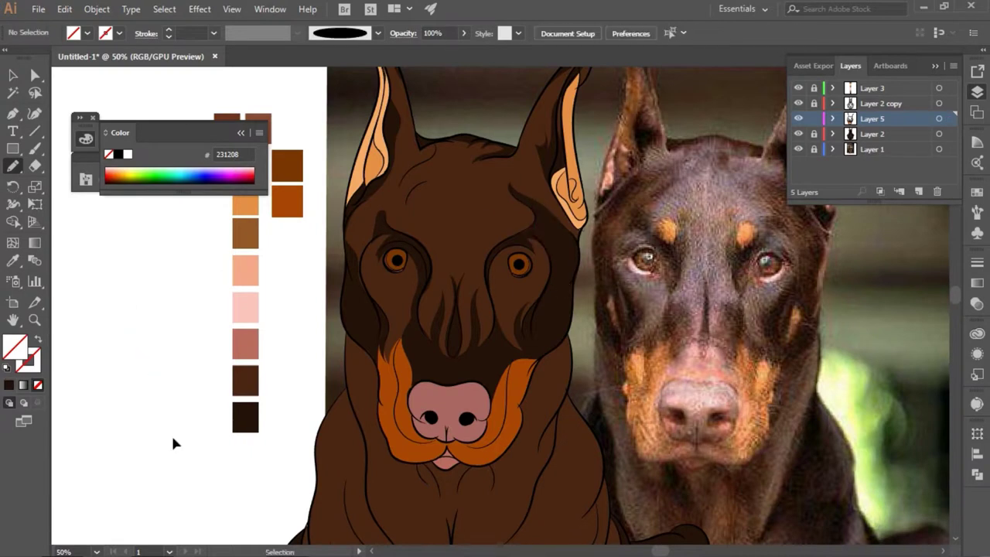
- Undo an accidental move of the face shading and sample the muzzle's a84800 orange
key(ctrl+minus)
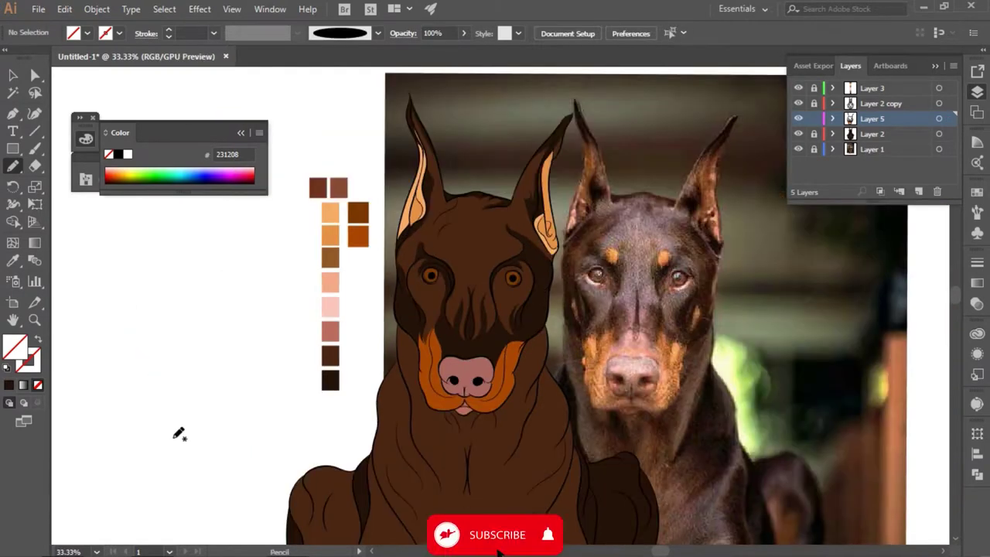
key(v)
drag(477, 322, 741, 329)
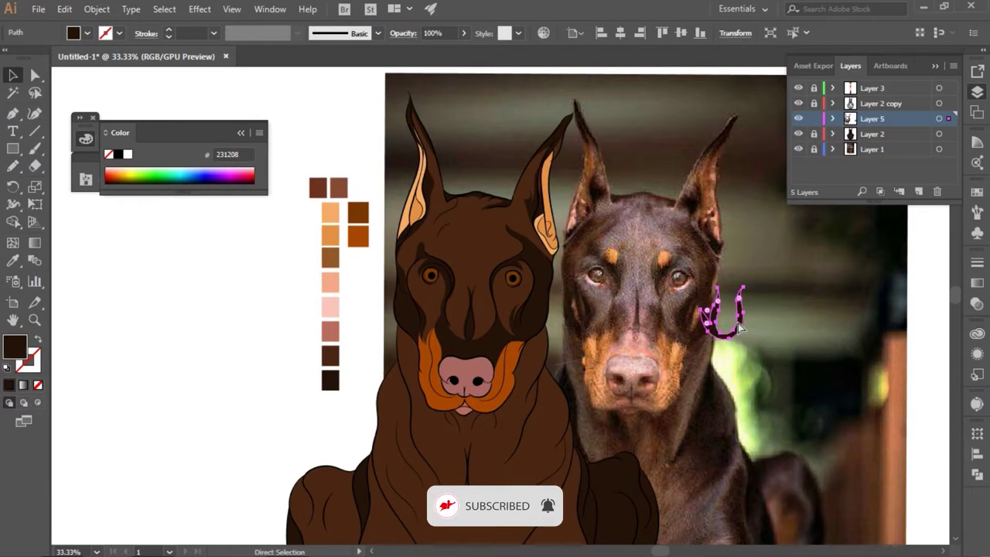
key(ctrl+z)
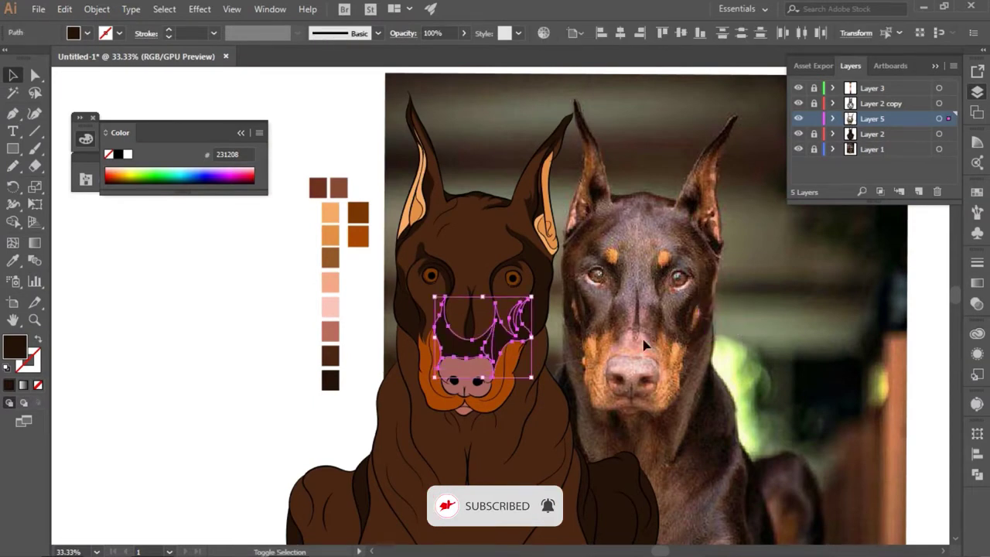
click(715, 387)
key(ctrl+plus)
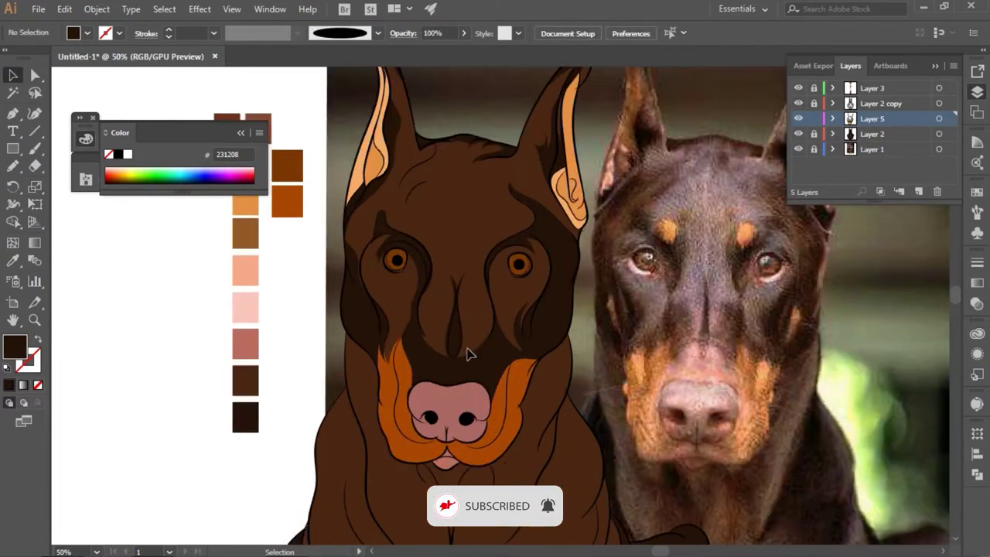
click(395, 371)
key(ctrl+shift+a)
key(n)
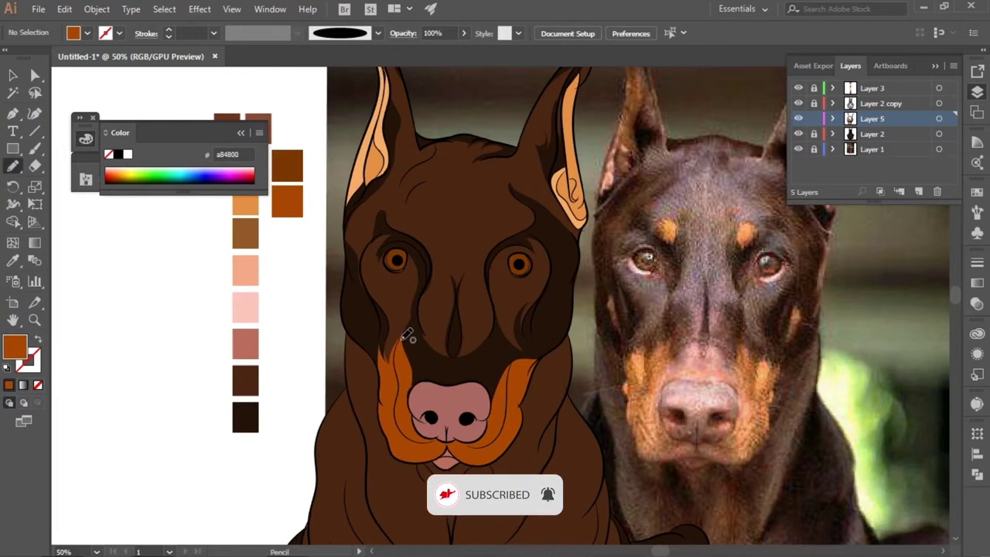
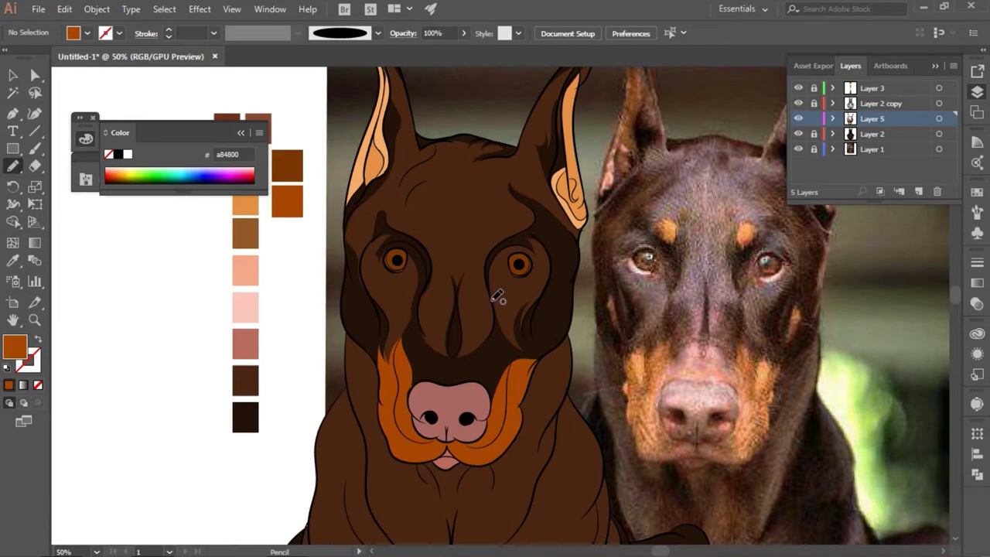
- Pencil-draw a closed marking outline from the nose bridge down over the muzzle
drag(494, 306, 472, 358)
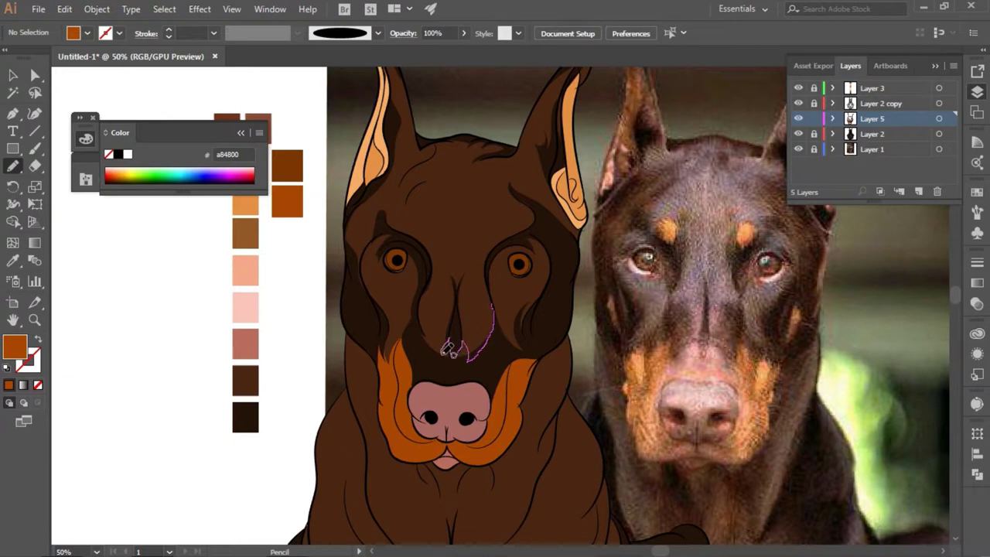
mouse_move(446, 355)
mouse_down()
mouse_move(425, 325)
mouse_move(408, 330)
mouse_move(403, 350)
mouse_up()
drag(466, 378, 495, 395)
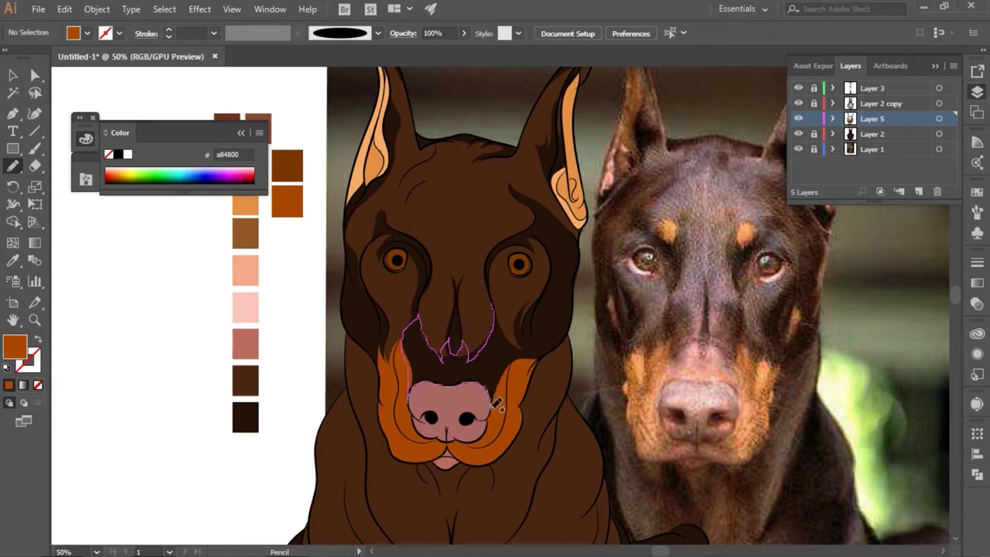
mouse_move(511, 375)
mouse_down()
mouse_move(504, 315)
mouse_move(490, 300)
mouse_up()
- Fill the new marking with the 7a3700 dark orange-brown swatch and deselect it
key(i)
click(251, 206)
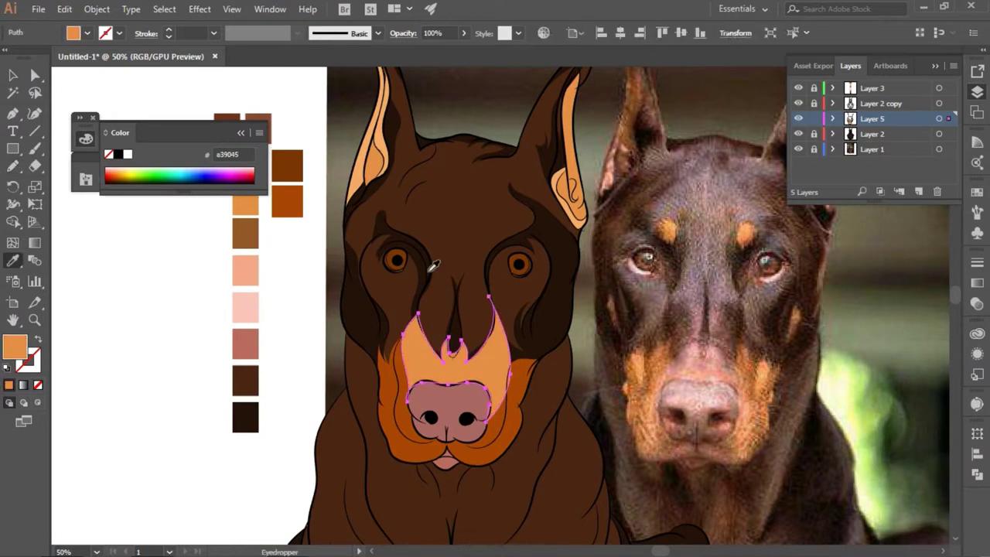
click(287, 164)
key(v)
click(192, 433)
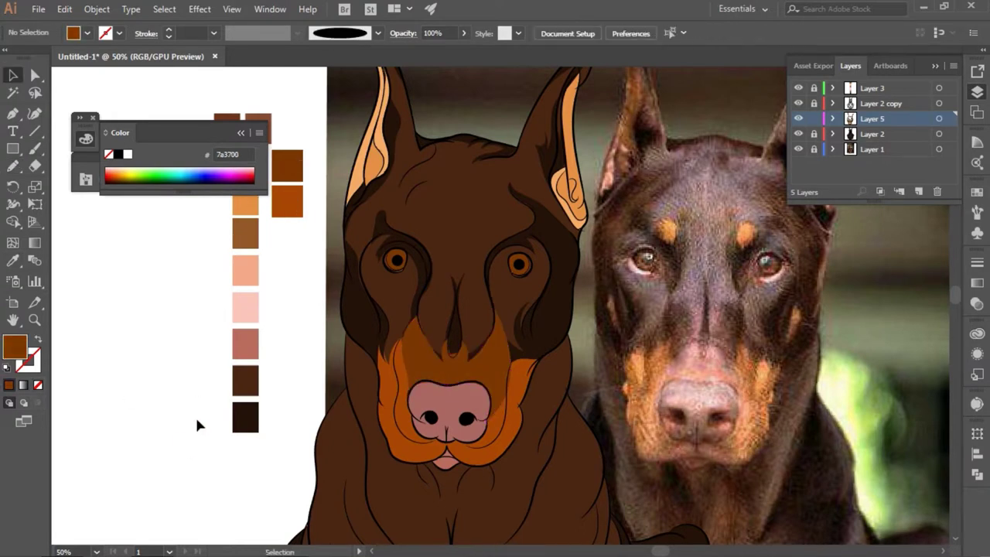
- Erase the small loop at the top of the nose-bridge marking to reshape it
key(ctrl+plus)
click(505, 414)
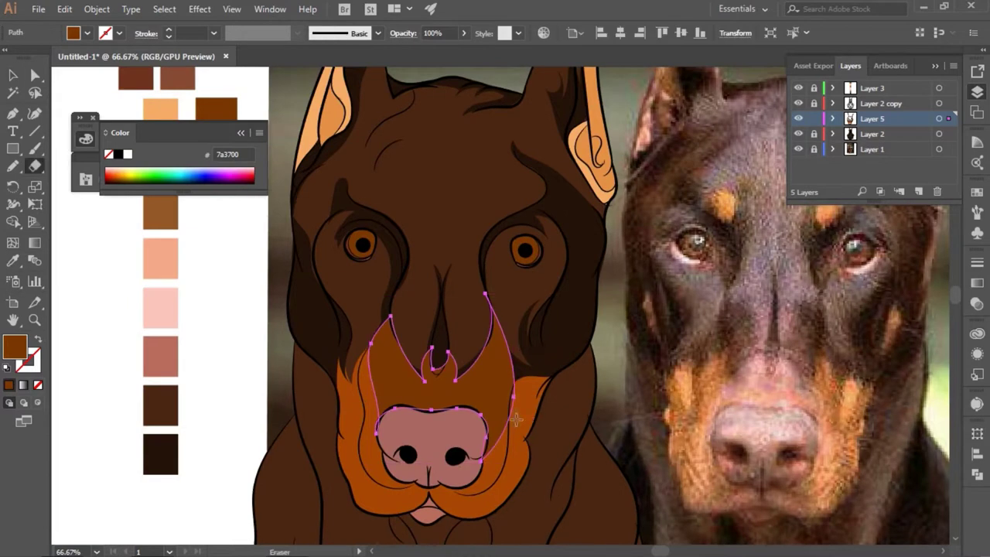
click(601, 405)
click(444, 387)
key(ctrl+plus)
key(ctrl+plus)
key(ctrl+plus)
key(shift+e)
drag(492, 252, 471, 239)
key(v)
click(488, 254)
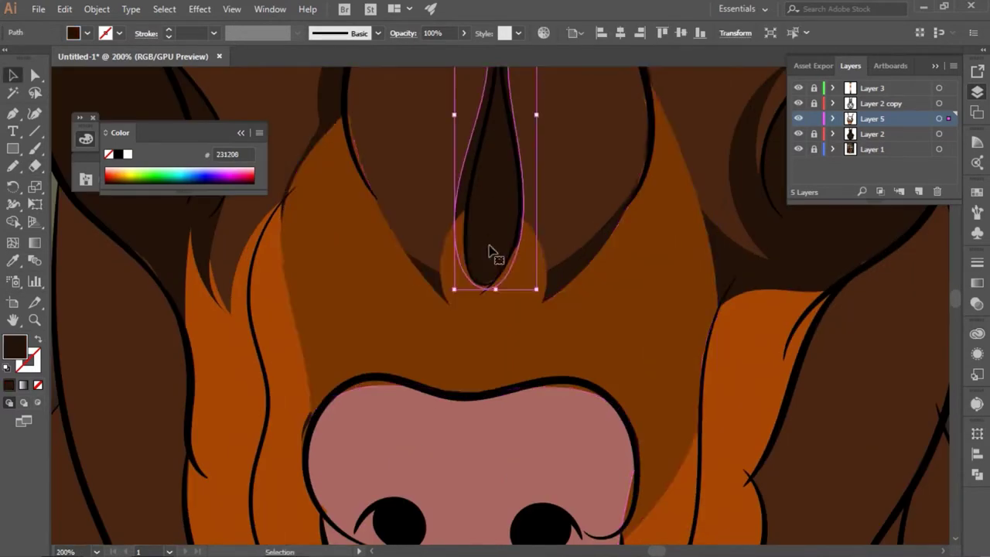
key(ctrl+minus)
key(ctrl+minus)
key(ctrl+minus)
click(727, 391)
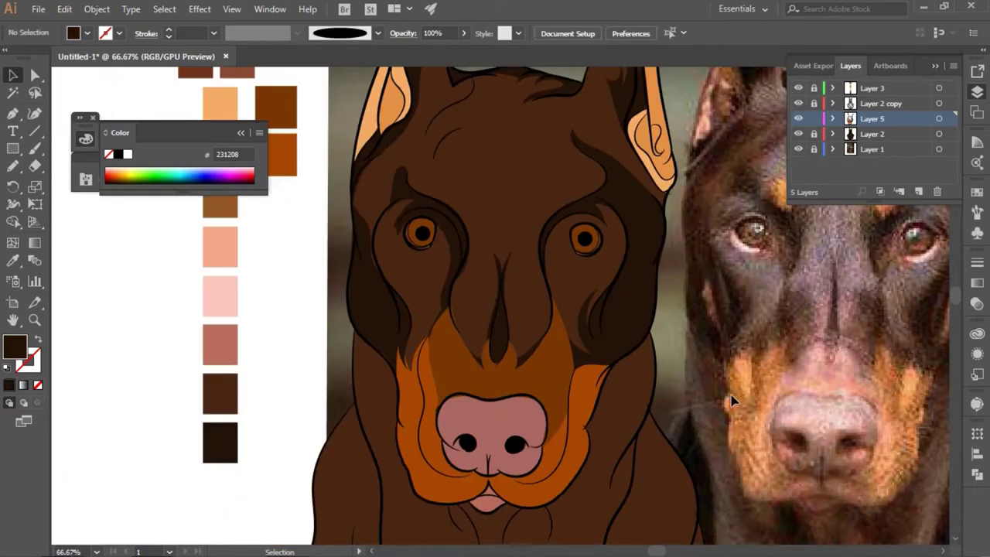
- Draw a 7a3700 brown shading shape along the right side of the muzzle
key(n)
mouse_move(571, 378)
mouse_down()
mouse_move(592, 326)
mouse_move(603, 343)
mouse_move(641, 349)
mouse_move(599, 387)
mouse_move(577, 434)
mouse_move(537, 475)
mouse_move(516, 472)
mouse_move(542, 445)
mouse_move(565, 338)
mouse_up()
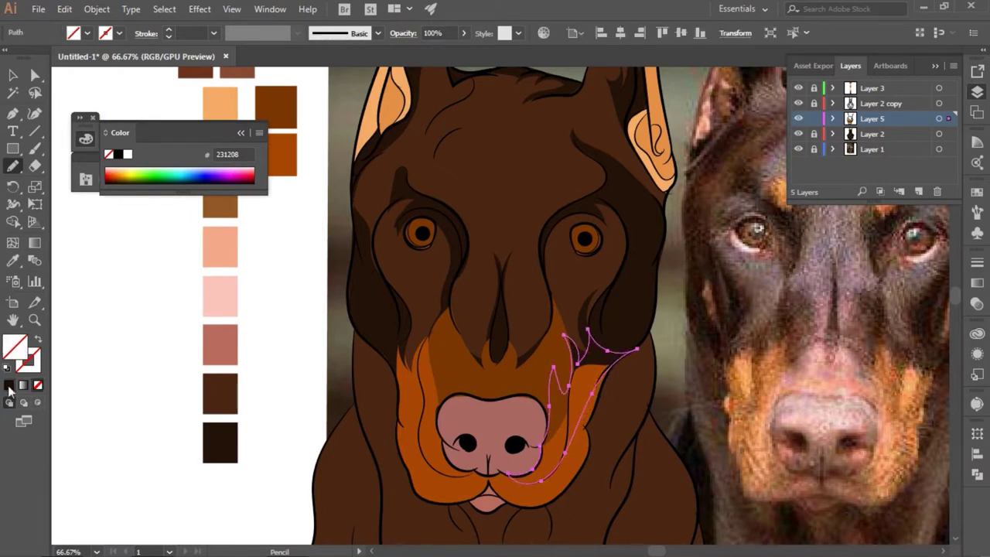
key(i)
click(468, 375)
key(v)
click(758, 481)
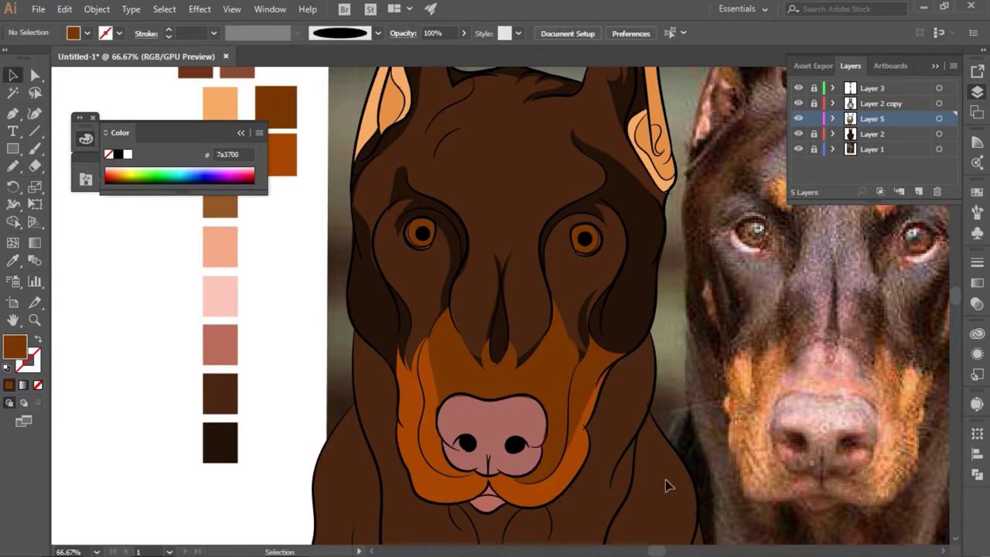
- Pencil-draw spiky fur tufts on the cheek beside the orange muzzle
key(n)
mouse_move(580, 448)
mouse_down()
mouse_move(608, 380)
mouse_move(572, 448)
mouse_up()
key(ctrl+shift+a)
key(ctrl+plus)
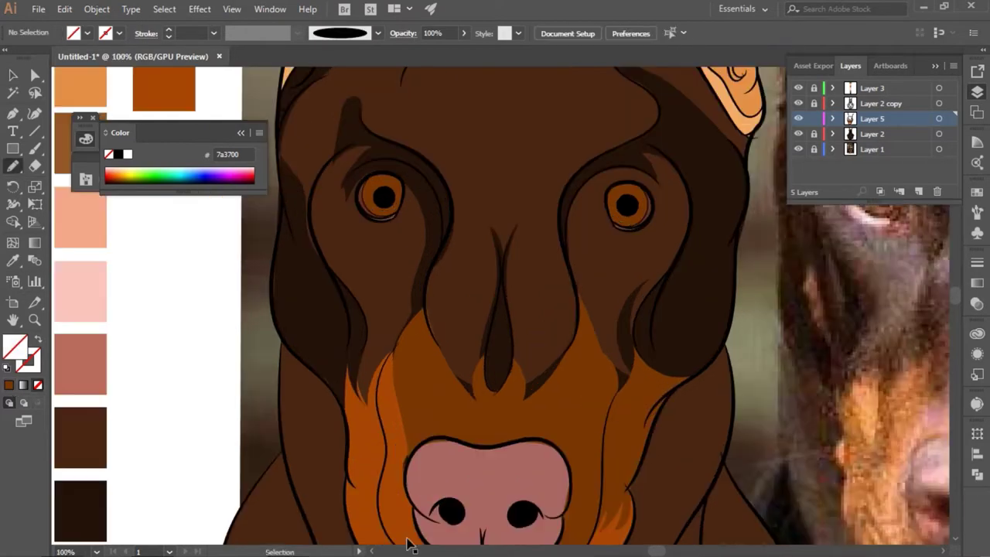
scroll(365, 263, down, 2)
mouse_move(368, 245)
mouse_down()
mouse_move(360, 300)
mouse_move(345, 286)
mouse_move(339, 293)
mouse_move(359, 380)
mouse_move(413, 453)
mouse_move(466, 451)
mouse_move(420, 417)
mouse_move(426, 291)
mouse_move(398, 238)
mouse_move(369, 313)
mouse_up()
ctrl+click(232, 431)
- Erase the orange muzzle shape along the nose's top and right edges
key(v)
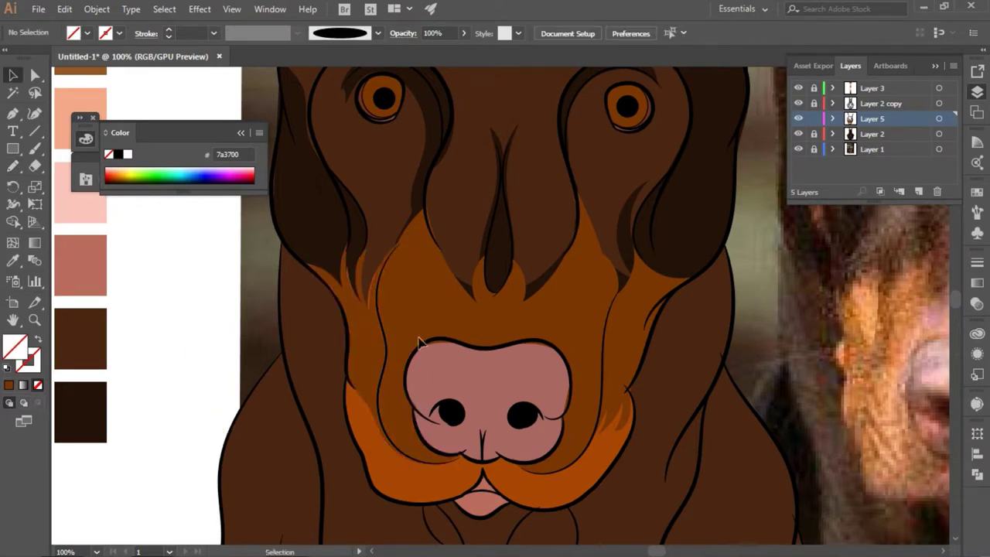
click(420, 342)
key(shift+e)
drag(431, 346, 557, 349)
drag(567, 383, 571, 418)
key(v)
key(ctrl+minus)
key(ctrl+minus)
key(ctrl+minus)
click(789, 422)
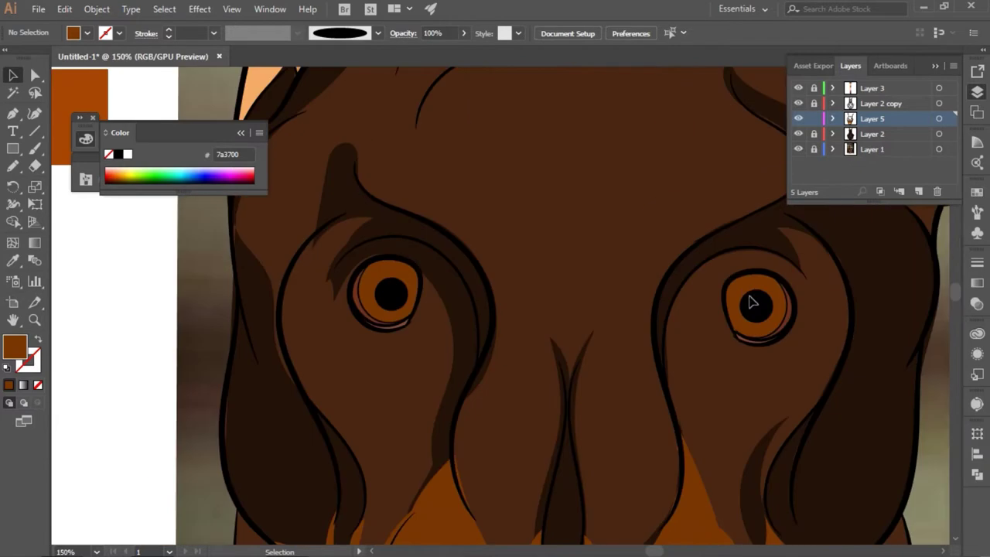
- Draw two small white ellipse highlights in the right-hand eye
key(l)
drag(741, 282, 758, 300)
click(128, 154)
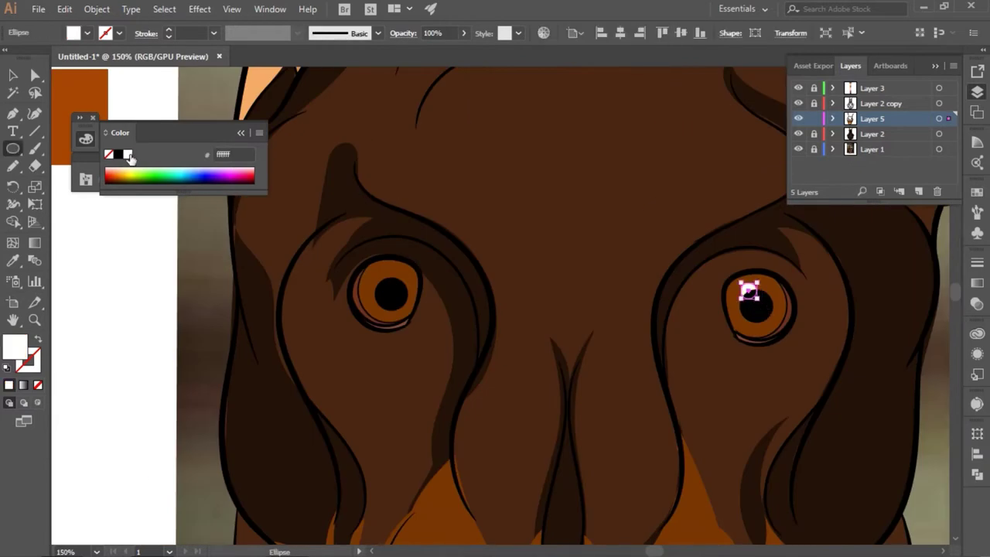
key(ctrl+plus)
key(ctrl+plus)
key(ctrl+plus)
key(v)
drag(513, 312, 602, 403)
drag(554, 355, 570, 380)
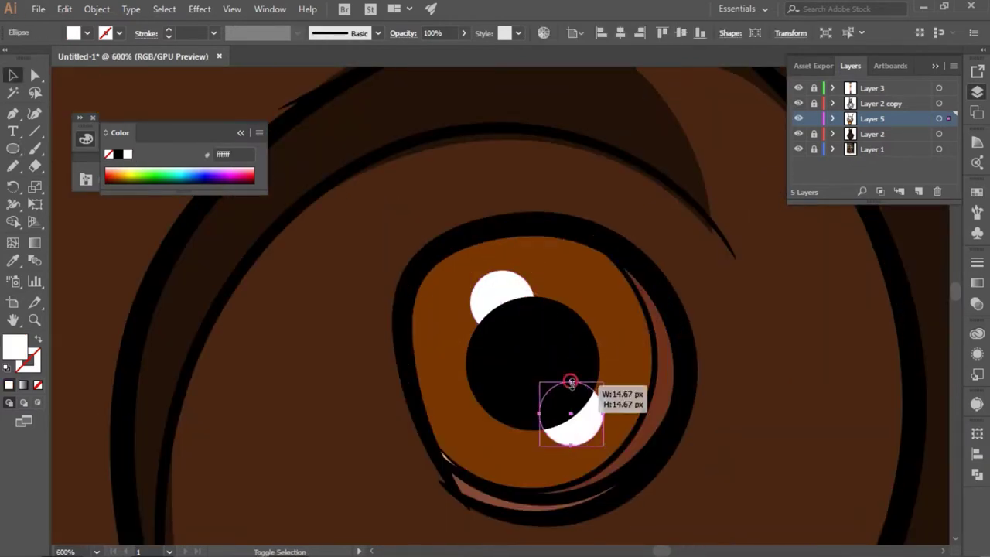
shift+click(503, 290)
- Alt-drag copies of both highlights onto the other eye
key(ctrl+1)
drag(496, 298, 252, 294)
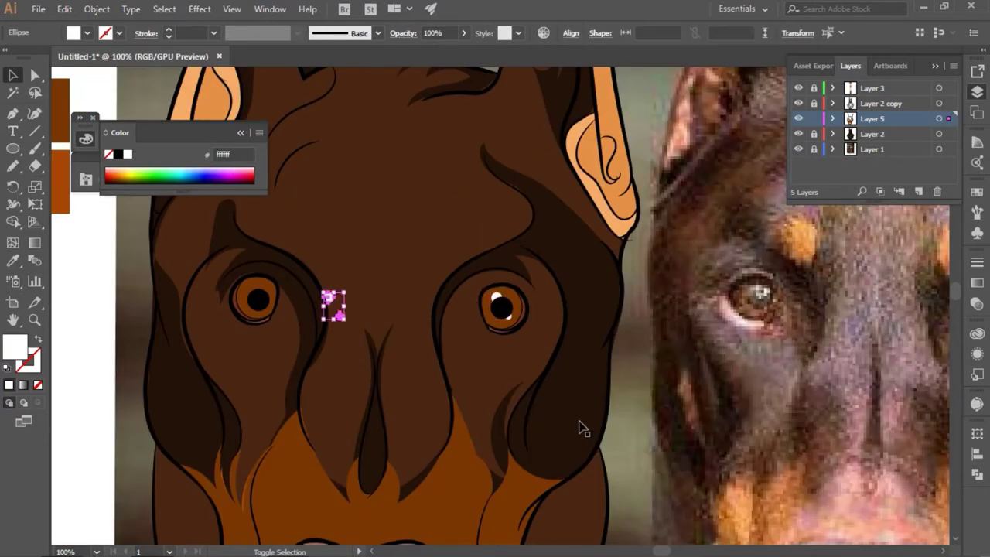
shift+click(499, 301)
key(ctrl+shift+a)
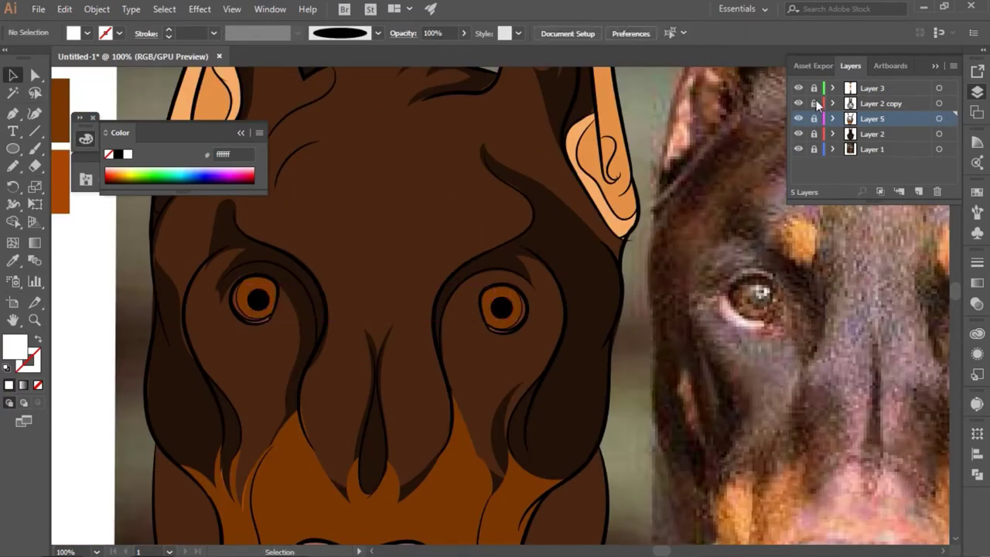
key(ctrl+minus)
key(ctrl+minus)
key(ctrl+plus)
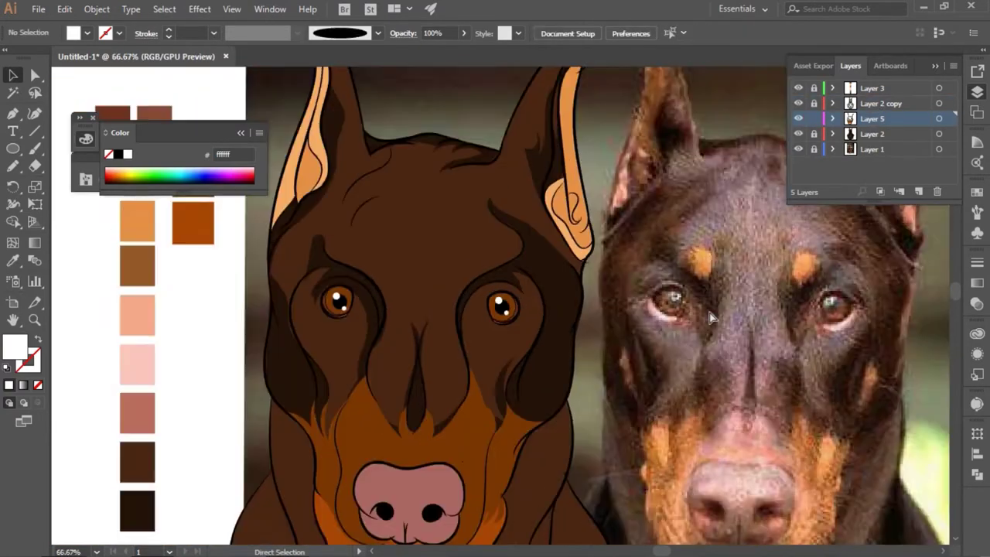
- Draw an a84800 orange eyebrow spot above the right-hand eye and rotate it slightly
key(n)
mouse_move(488, 271)
mouse_down()
mouse_move(458, 276)
mouse_move(474, 287)
mouse_up()
key(i)
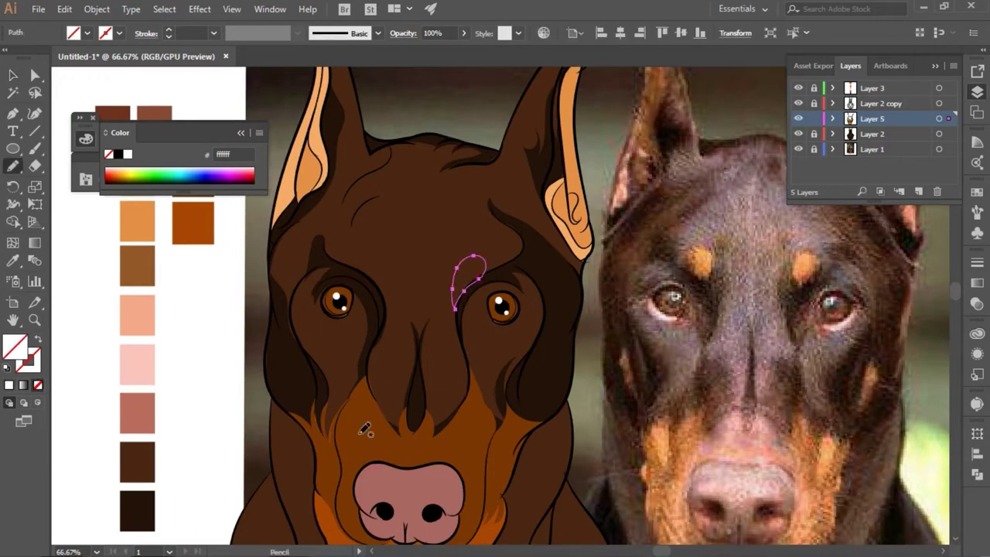
click(364, 430)
key(v)
key(ctrl+plus)
key(ctrl+plus)
key(ctrl+plus)
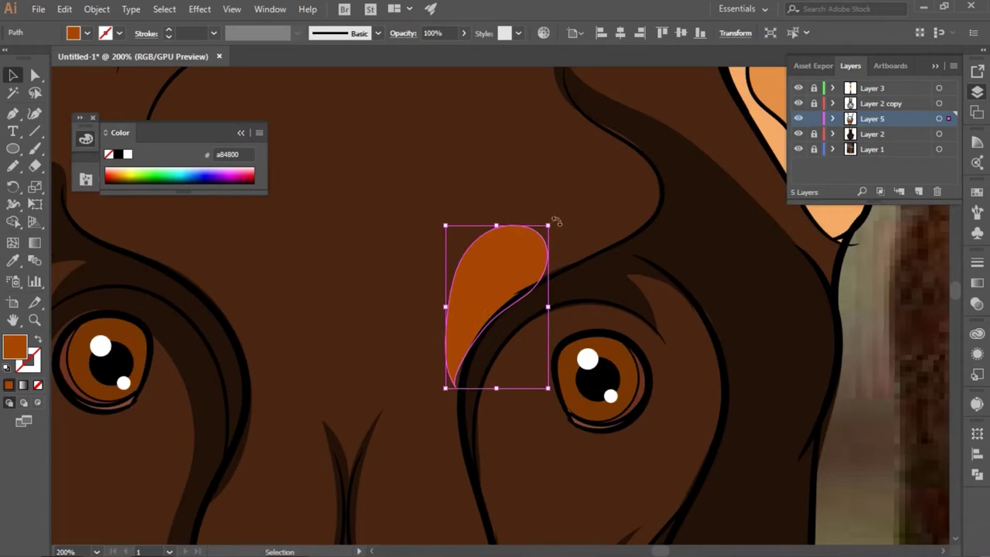
drag(557, 222, 513, 270)
- Reflect a copy of the eyebrow spot over the other eye and nudge it left
right_click(238, 236)
key(Escape)
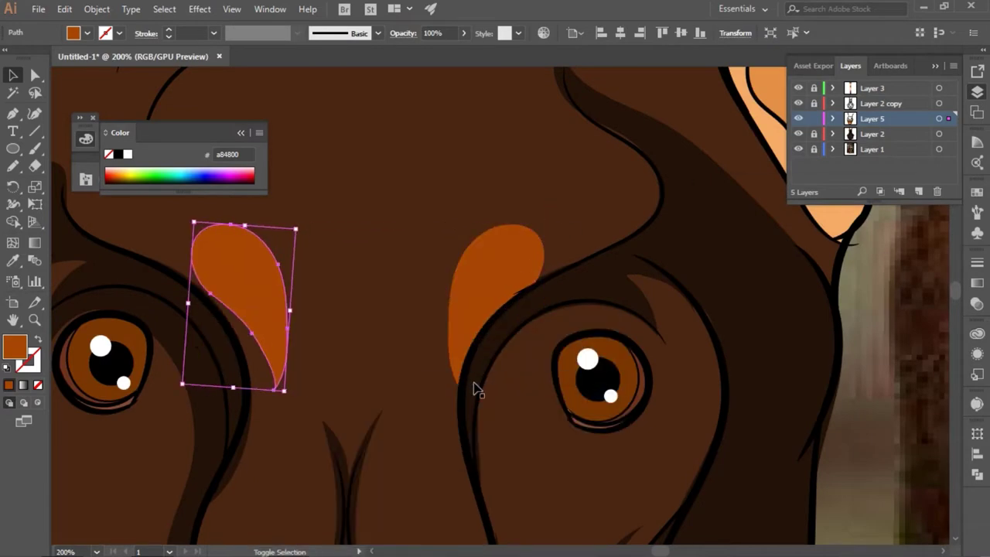
key(shift+Left)
key(shift+Left)
key(ctrl+0)
key(ctrl+shift+a)
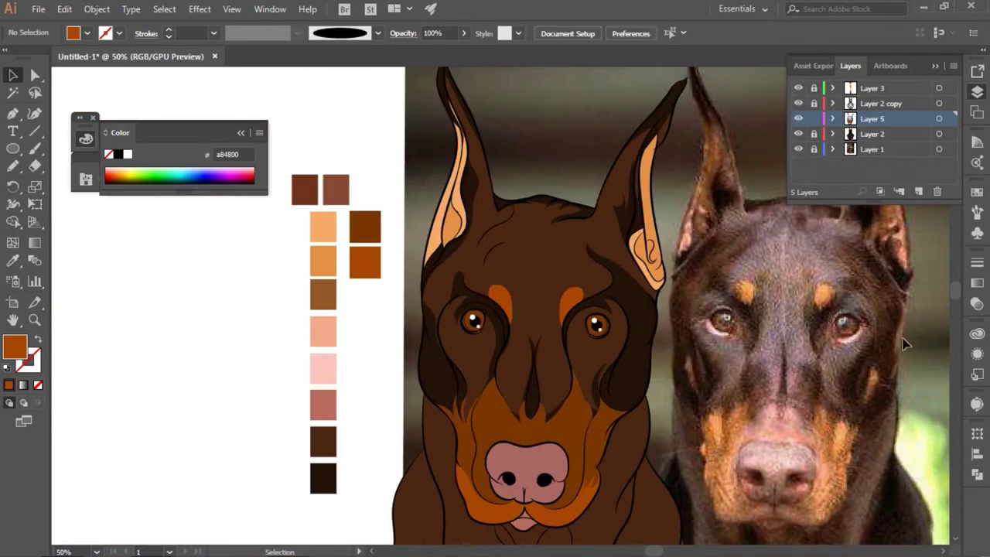
- Sample the dark brown and orange palette colours, then zoom in on the face
scroll(906, 344, down, 1)
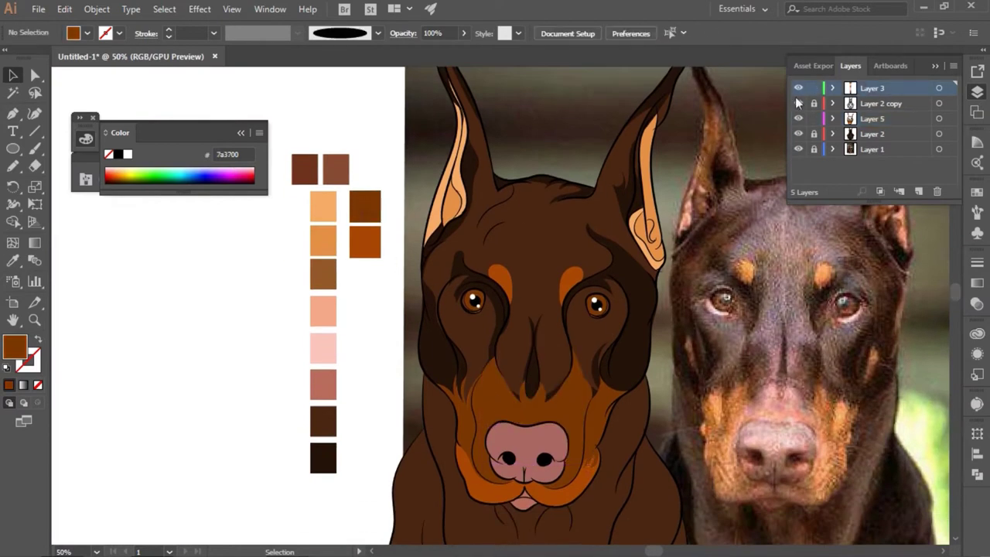
click(365, 205)
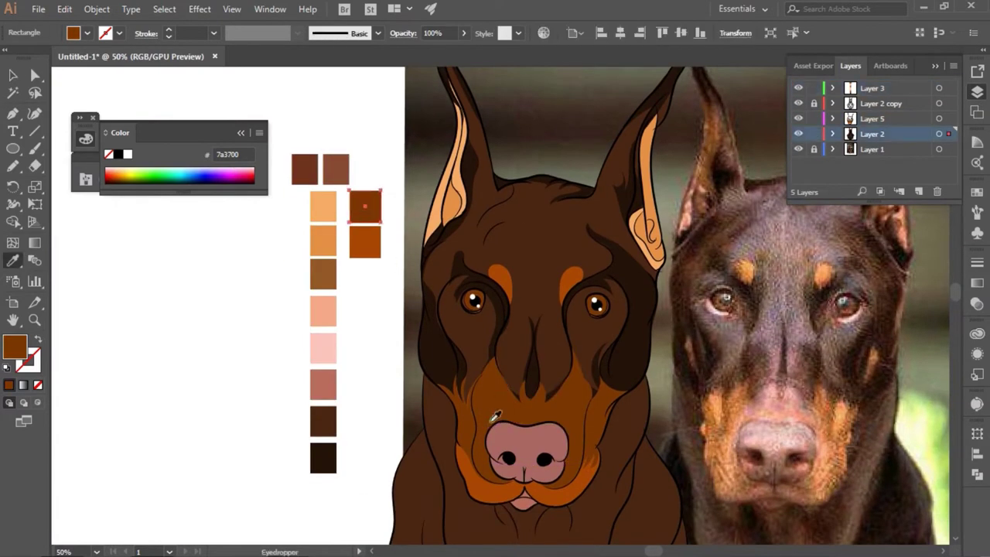
click(364, 242)
click(393, 411)
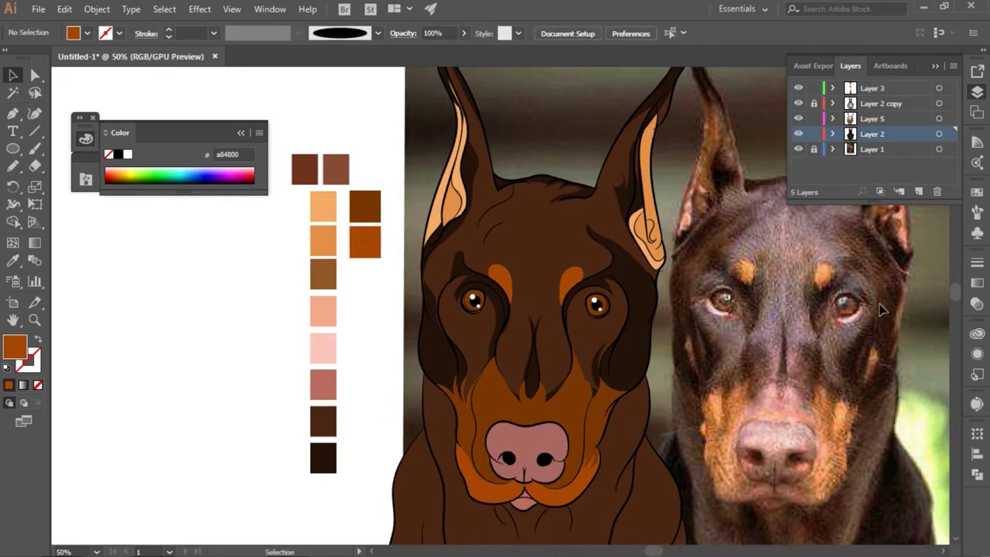
key(ctrl+equal)
- On Layer 5, draw a tan mark on the left cheek and reflect a copy onto the right
click(872, 120)
key(n)
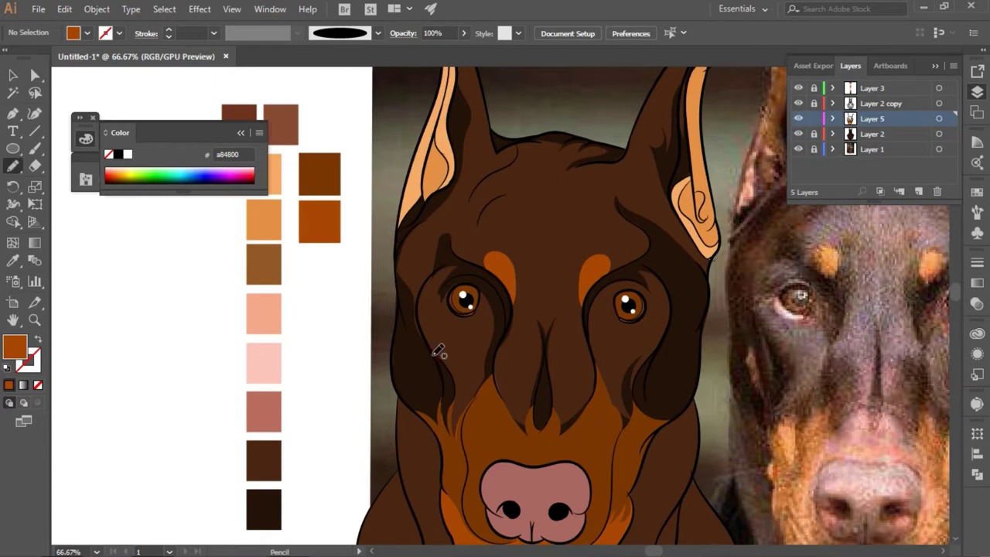
drag(423, 343, 443, 374)
key(v)
right_click(641, 417)
click(557, 273)
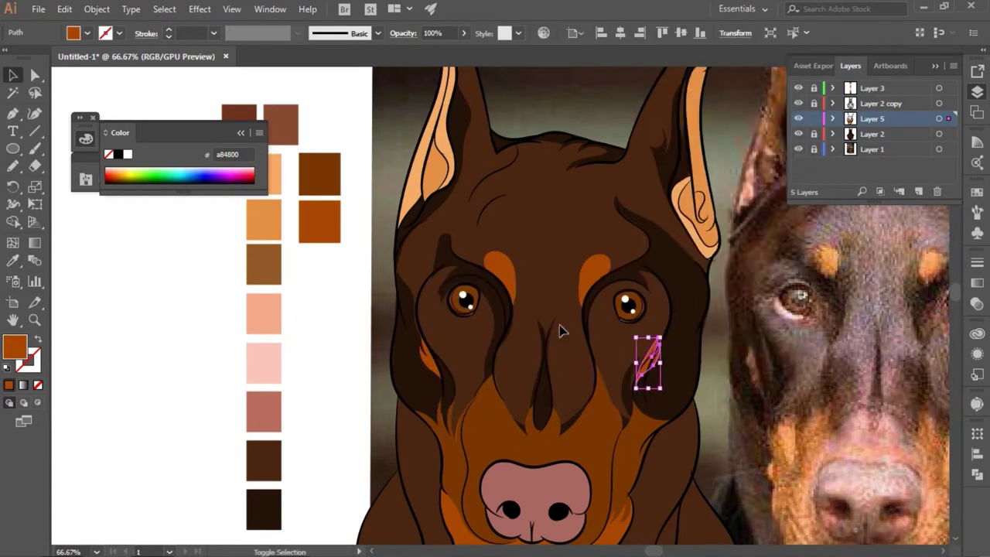
key(ctrl+plus)
key(ctrl+plus)
key(ctrl+plus)
key(ctrl+minus)
key(ctrl+minus)
key(ctrl+minus)
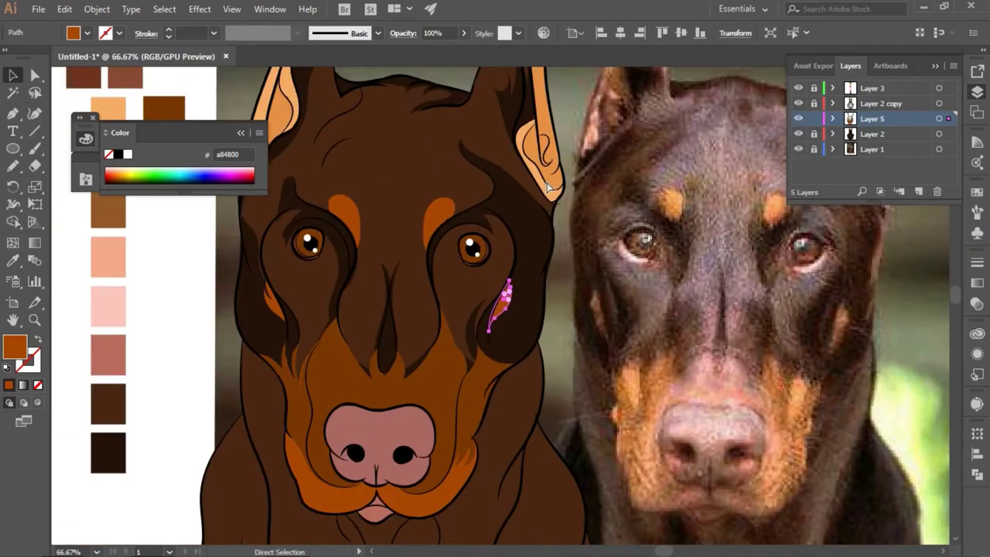
click(689, 346)
- Make the darkest brown 231208 the active fill and zoom in on the chin
key(ctrl+minus)
scroll(554, 348, down, 2)
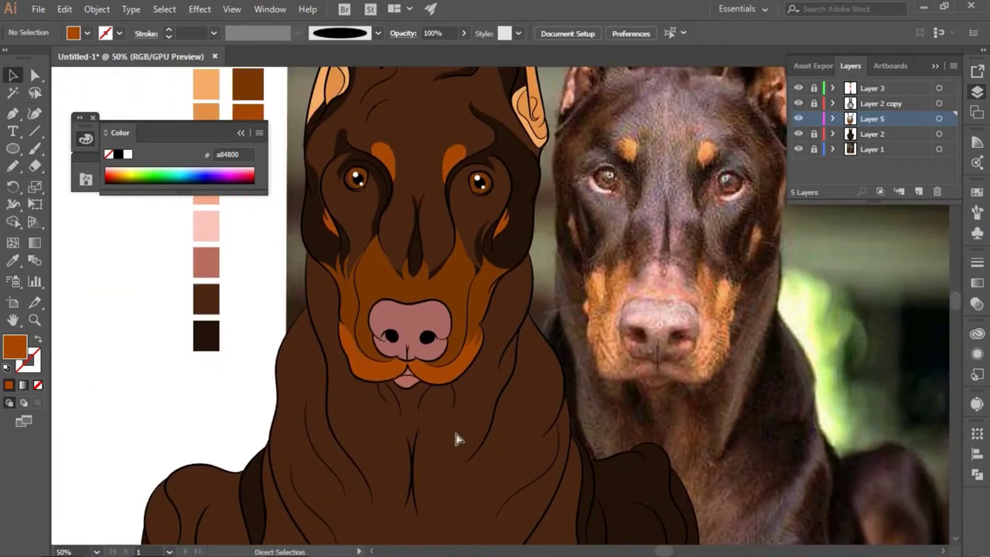
key(ctrl+plus)
key(i)
click(457, 439)
key(ctrl+plus)
- Pencil-draw 231208 dark brown shadows under the nose, down the beard and beside the moustache
key(n)
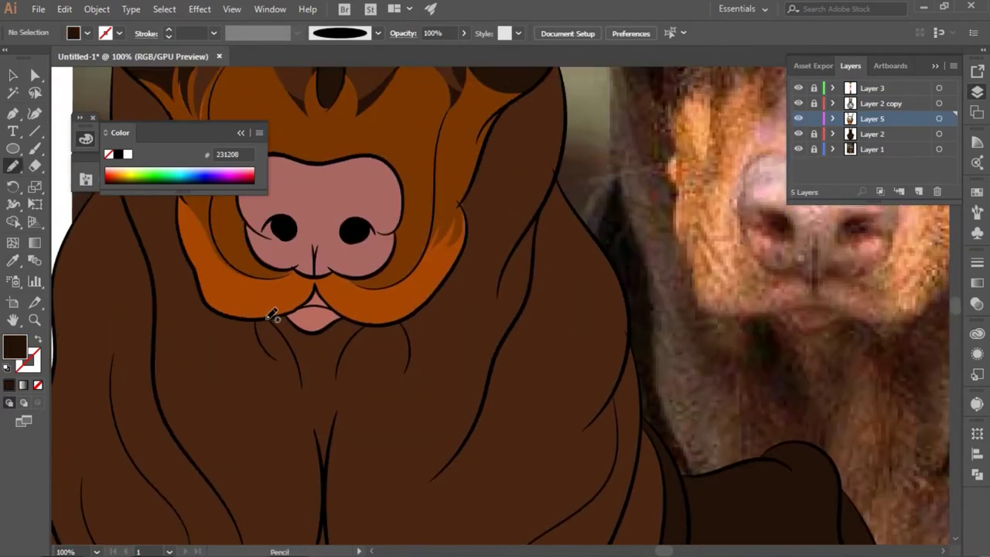
drag(208, 310, 269, 345)
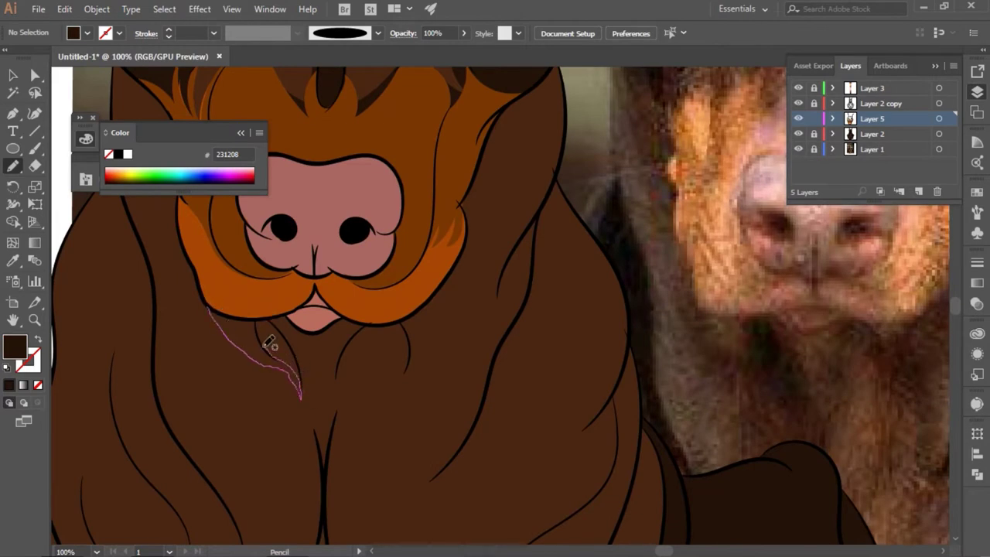
drag(217, 304, 209, 309)
key(ctrl+shift+a)
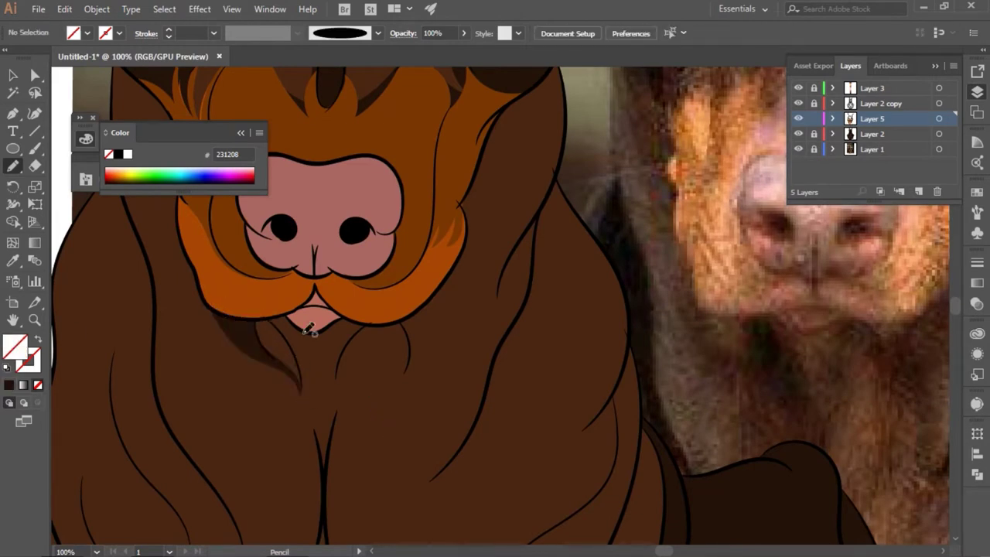
mouse_move(279, 322)
mouse_down()
mouse_move(305, 390)
mouse_move(280, 322)
mouse_up()
key(ctrl+shift+a)
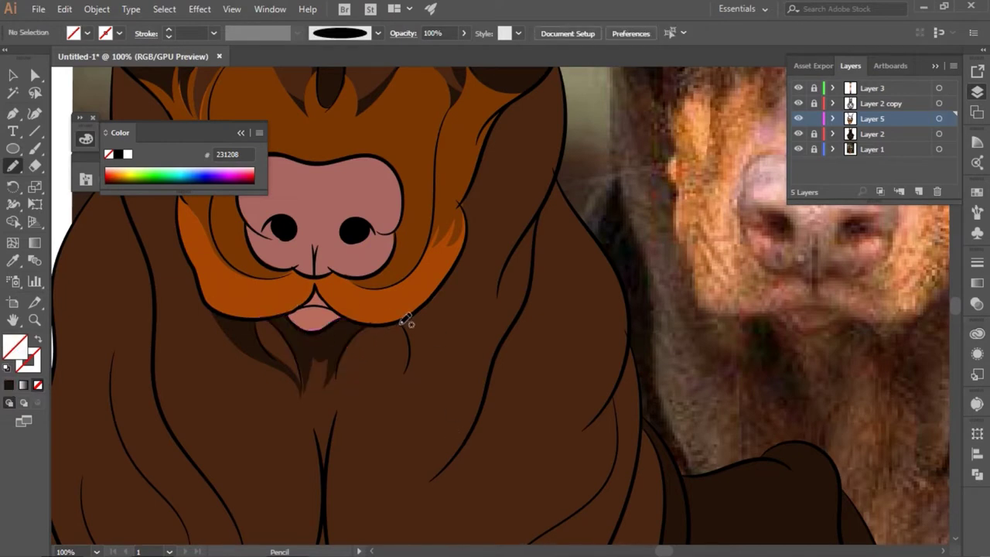
drag(406, 319, 403, 325)
click(9, 386)
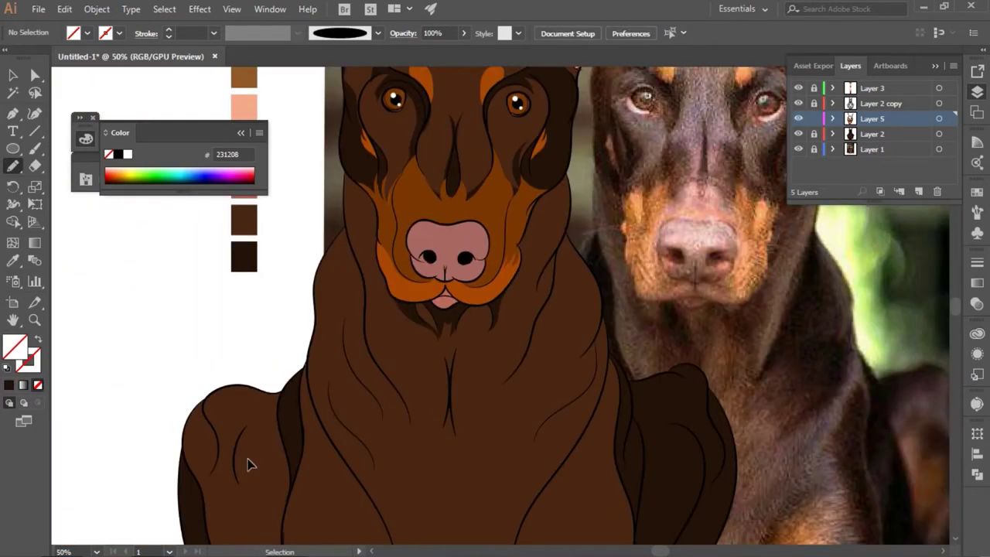
- Draw a dark brown flame-shaped chest shadow, reflect it to the left side and tilt it
mouse_move(511, 376)
mouse_down()
mouse_move(555, 416)
mouse_move(596, 275)
mouse_up()
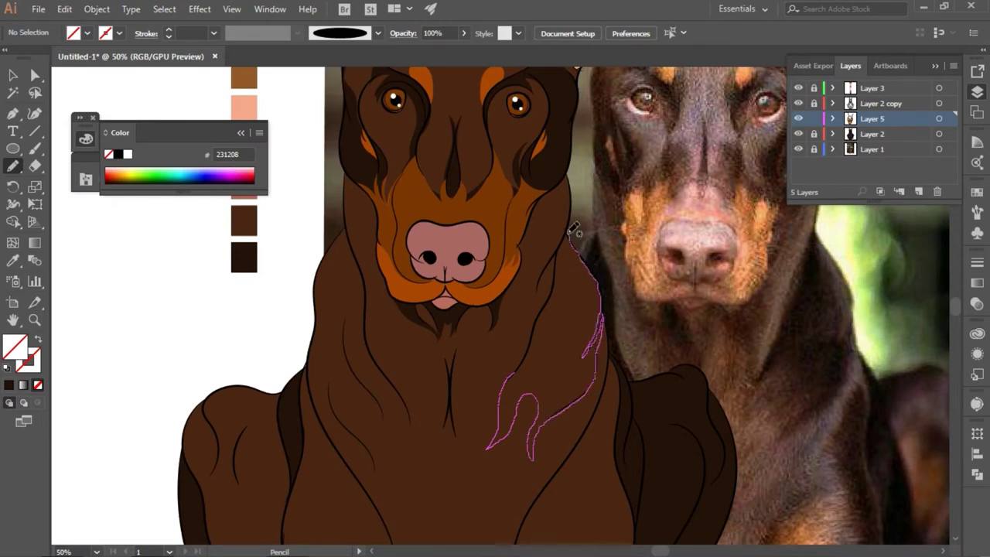
click(8, 385)
mouse_move(596, 275)
mouse_down()
mouse_move(526, 370)
mouse_move(325, 387)
mouse_up()
key(v)
right_click(325, 386)
key(Escape)
drag(529, 335, 450, 238)
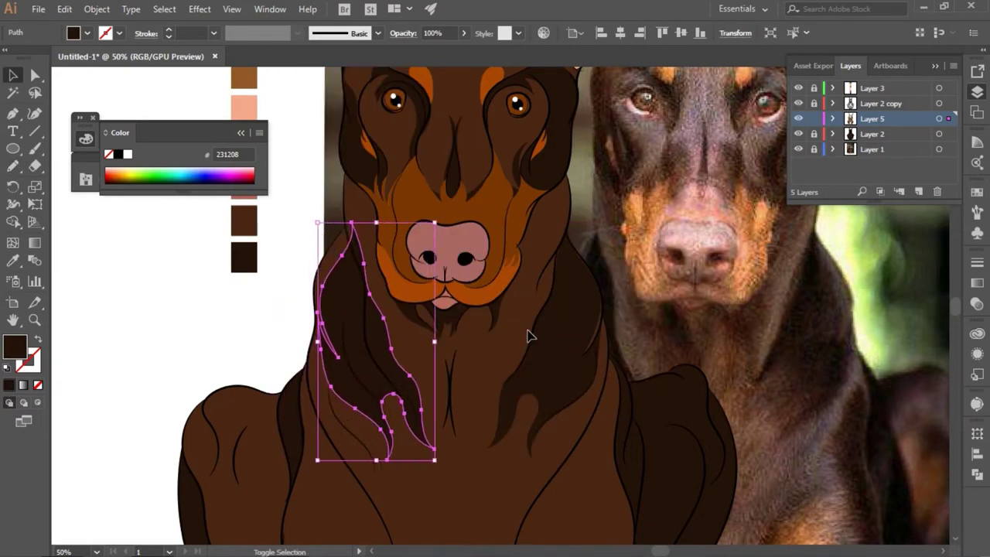
click(374, 370)
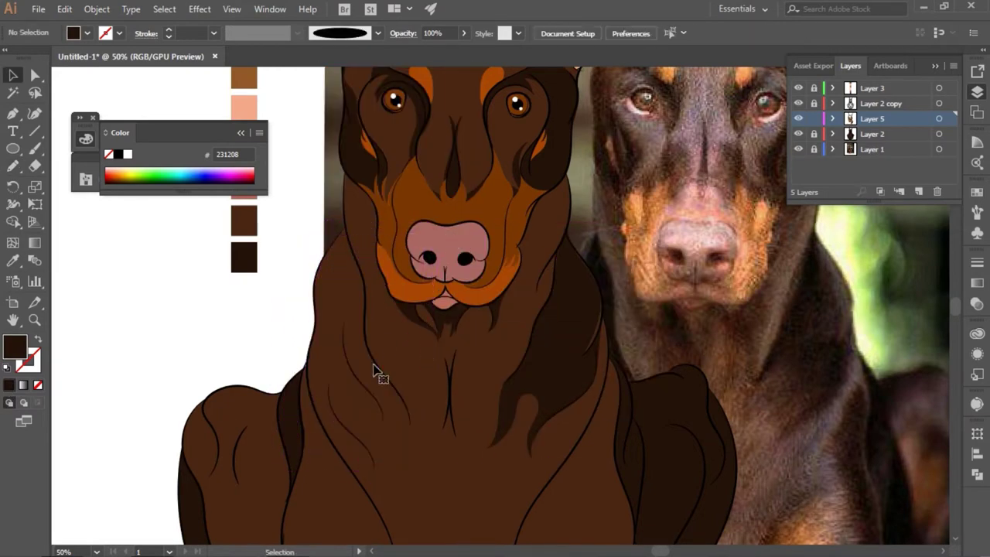
- Trace a dark fur shadow along the left edge of the neck
key(n)
mouse_move(345, 226)
mouse_down()
mouse_move(379, 504)
mouse_move(358, 379)
mouse_move(389, 446)
mouse_move(356, 365)
mouse_move(353, 325)
mouse_move(410, 464)
mouse_move(356, 241)
mouse_move(342, 222)
mouse_up()
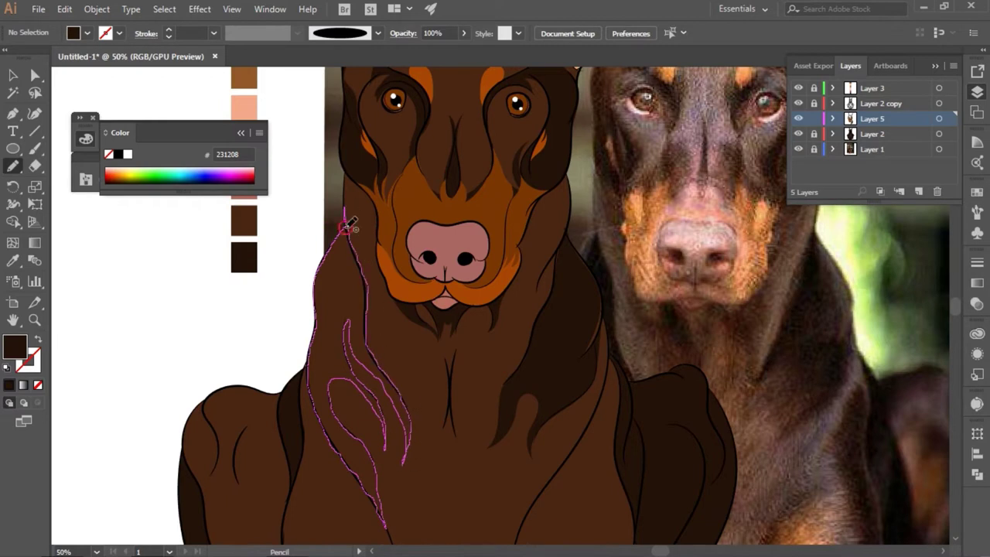
drag(115, 327, 159, 454)
key(ctrl+minus)
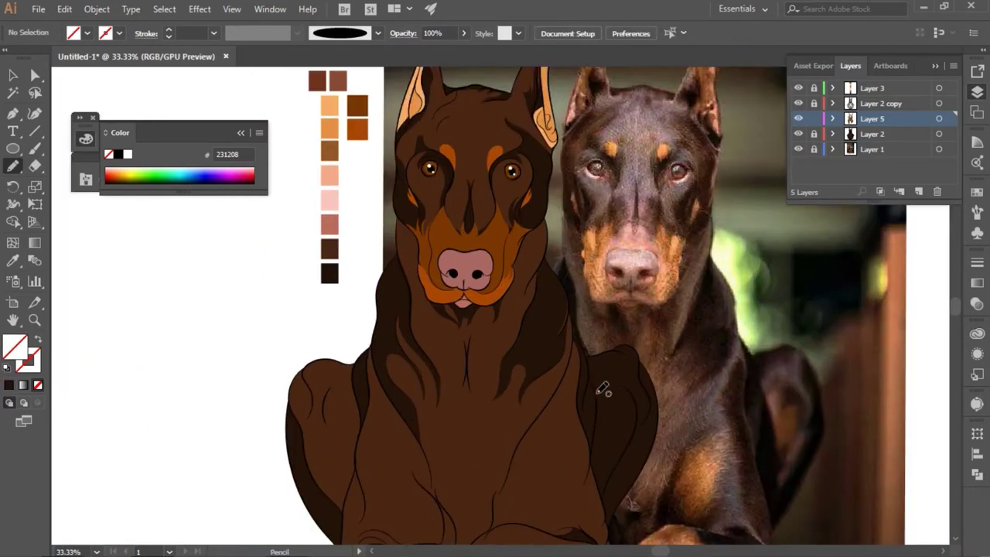
- Pencil-draw a tan marking on the right shoulder and fill it with the sampled orange
drag(621, 419, 625, 383)
drag(640, 417, 626, 455)
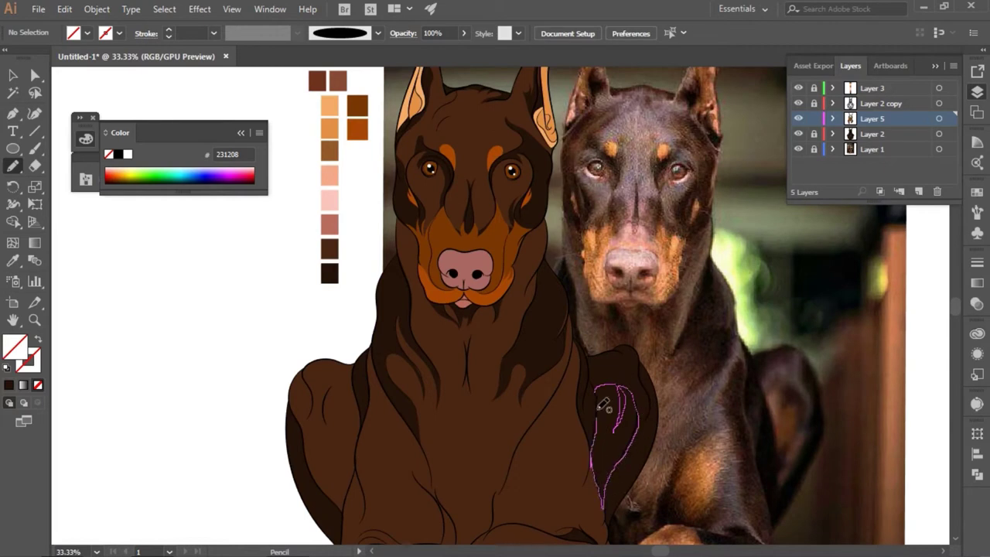
drag(609, 497, 598, 387)
key(i)
click(796, 431)
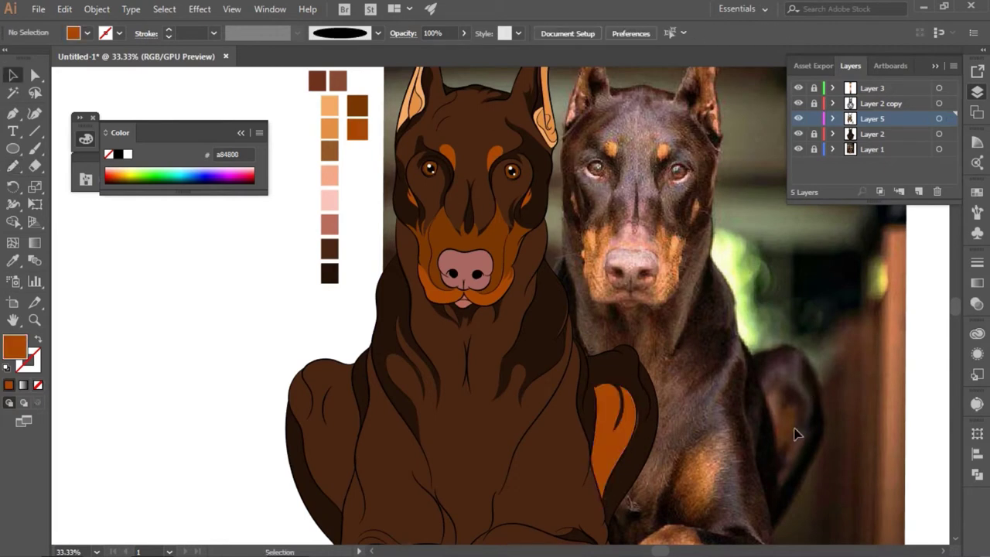
key(v)
click(779, 336)
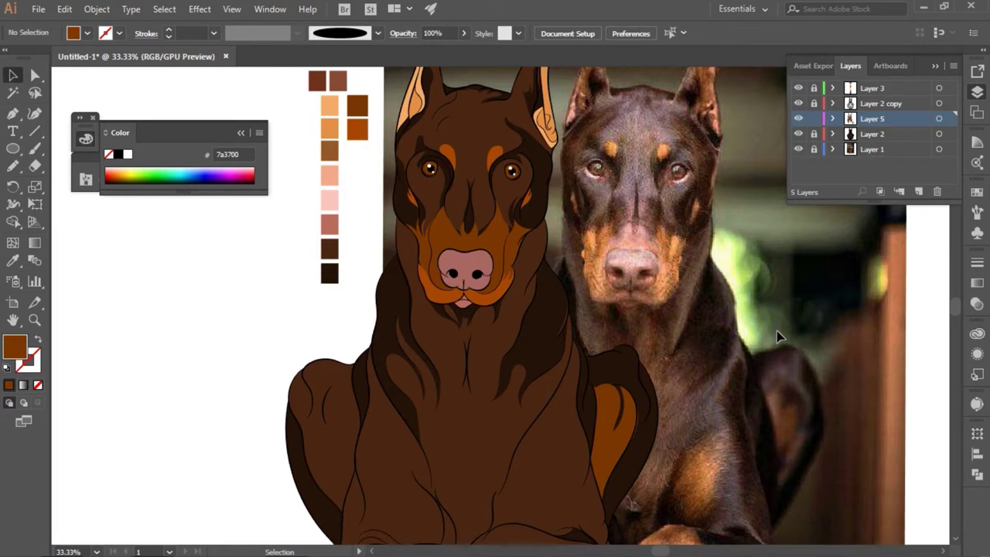
- Add a dark shadow shape beside the right shoulder's tan patch
scroll(779, 337, down, 2)
key(n)
drag(660, 376, 620, 410)
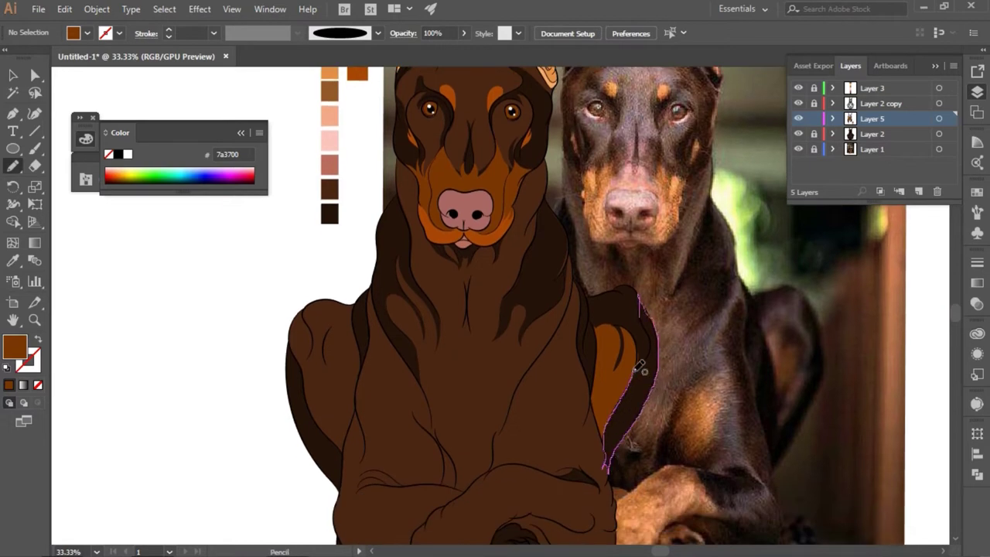
drag(639, 370, 641, 313)
key(i)
click(329, 214)
double_click(14, 348)
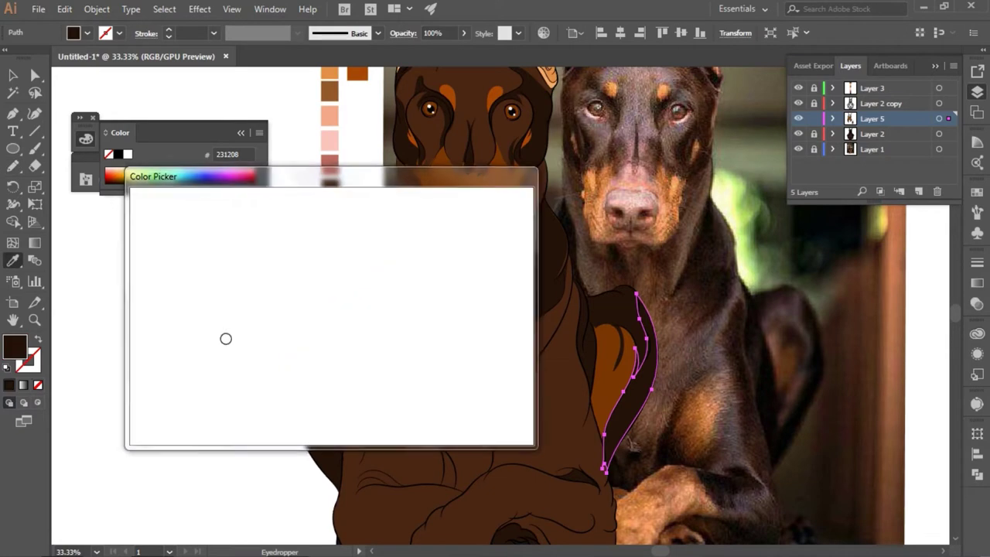
key(Return)
key(v)
key(ctrl+shift+a)
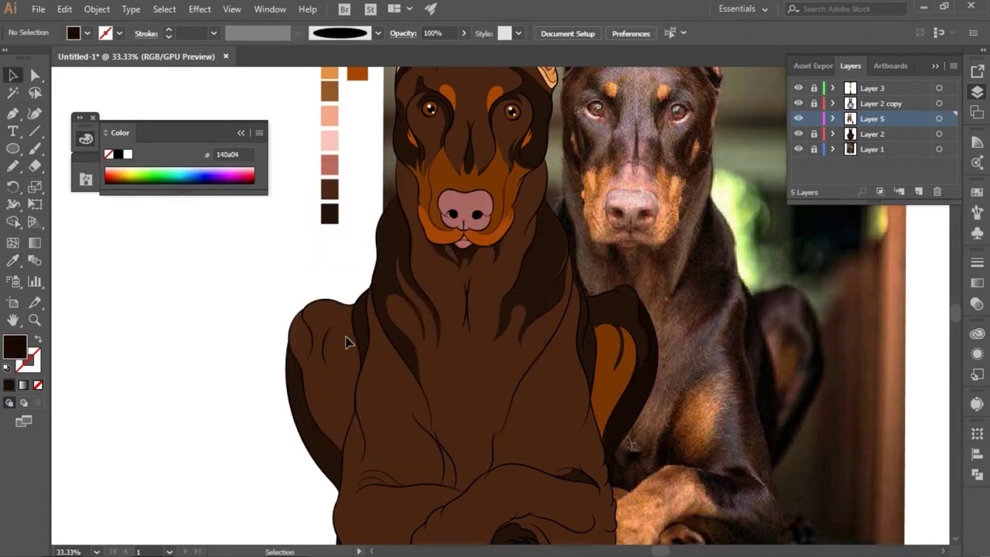
- Pencil-draw a tan patch on the left shoulder and fill it with sampled tan
key(n)
mouse_move(350, 319)
mouse_down()
mouse_move(353, 418)
mouse_move(364, 343)
mouse_move(356, 306)
mouse_up()
key(ctrl+plus)
key(i)
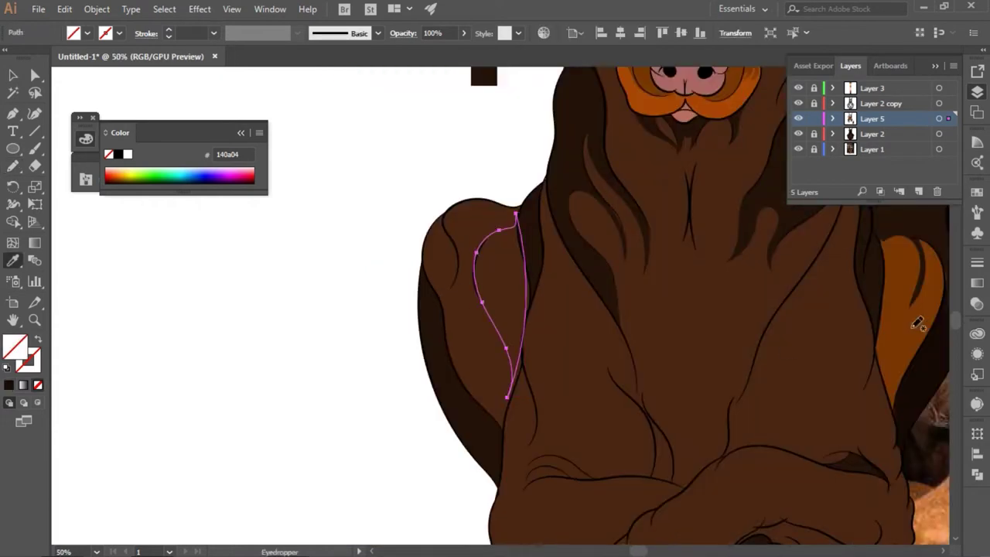
click(917, 323)
key(ctrl+plus)
key(ctrl+shift+a)
- Nudge the left shoulder patch, erase its upper tip and lower edge, and redraw its right edge
key(v)
drag(537, 383, 531, 388)
key(shift+e)
drag(551, 217, 536, 147)
drag(554, 317, 546, 402)
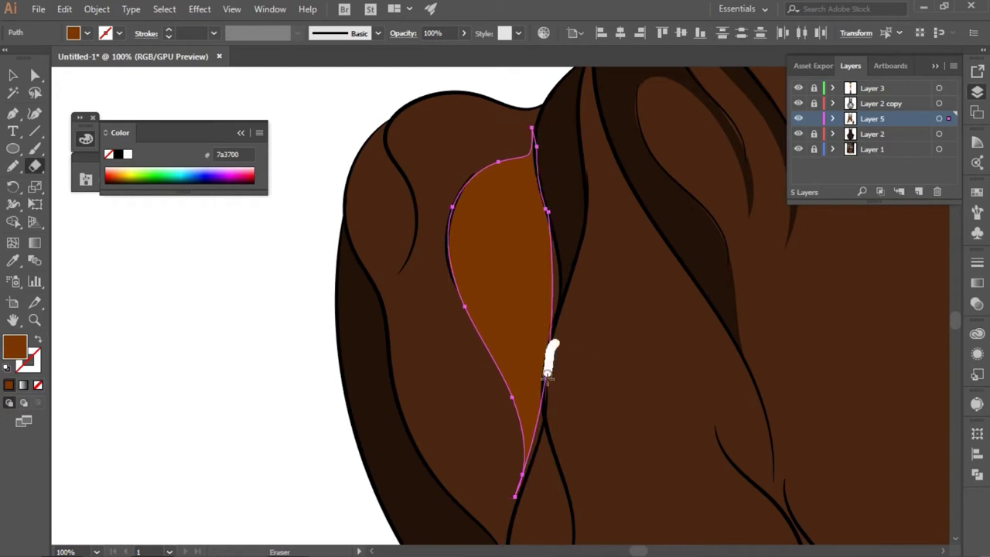
key(n)
key(ctrl+shift+a)
mouse_move(521, 488)
mouse_down()
mouse_move(548, 393)
mouse_move(526, 484)
mouse_up()
ctrl+click(189, 417)
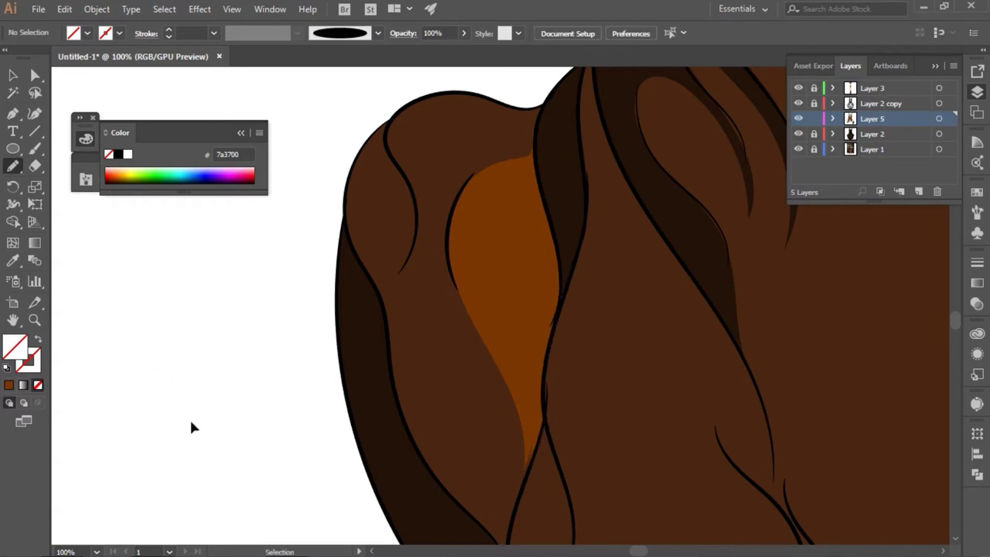
- Pencil-draw a jagged patch on the chest above the crossed forelegs and fill it tan
key(ctrl+minus)
key(ctrl+minus)
key(ctrl+minus)
key(ctrl+plus)
mouse_move(672, 337)
mouse_down()
mouse_move(700, 308)
mouse_move(696, 330)
mouse_up()
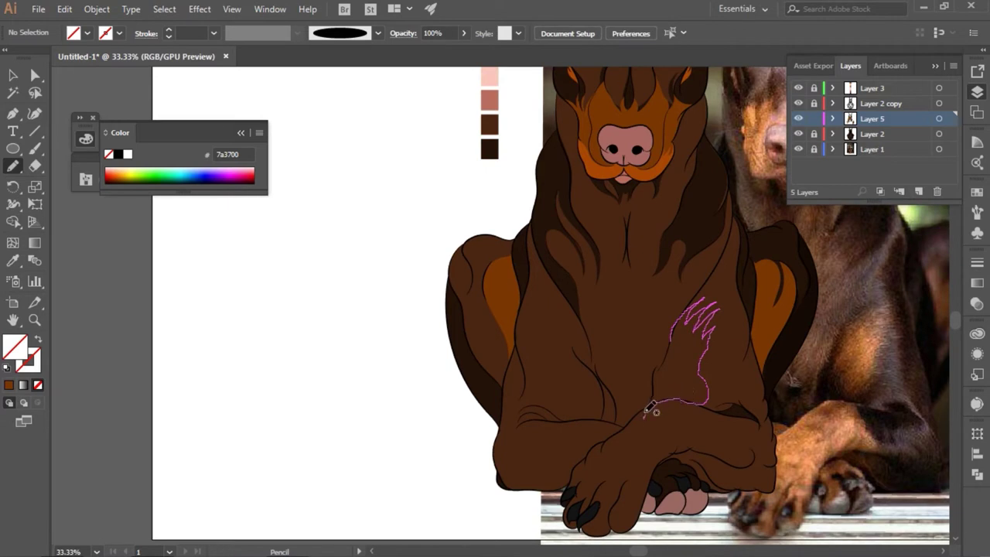
drag(646, 416, 643, 417)
key(i)
click(509, 296)
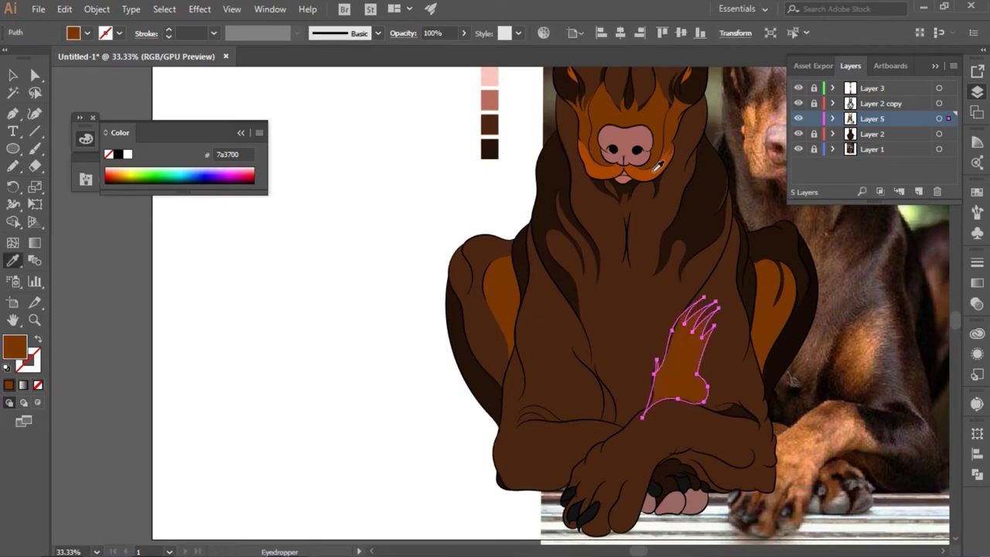
- Add a tan sliver at the chest patch's lower left
key(ctrl+shift+a)
key(ctrl+plus)
key(ctrl+plus)
mouse_move(799, 503)
mouse_down()
mouse_move(805, 441)
mouse_move(813, 495)
mouse_move(805, 486)
mouse_up()
key(i)
click(879, 449)
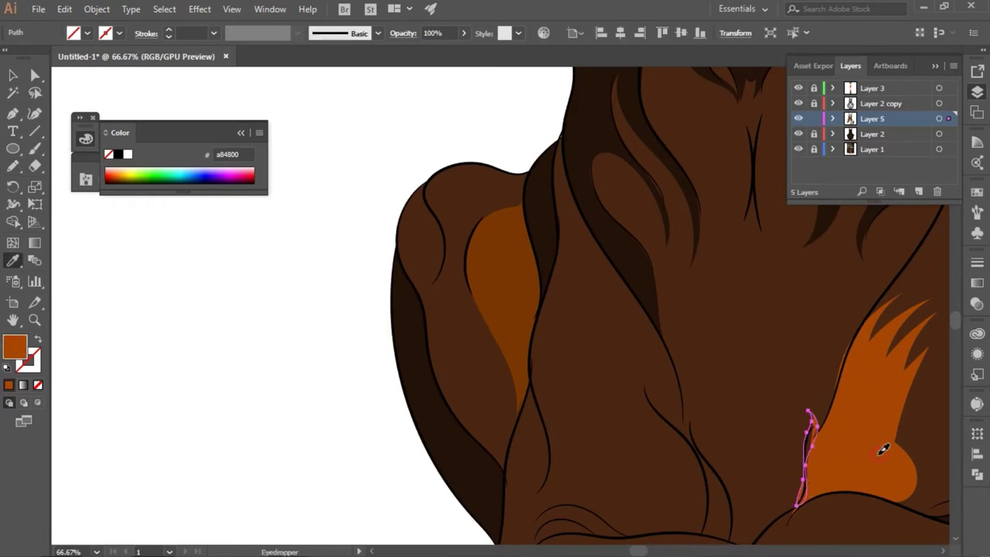
key(ctrl+minus)
key(ctrl+minus)
key(v)
key(ctrl+shift+a)
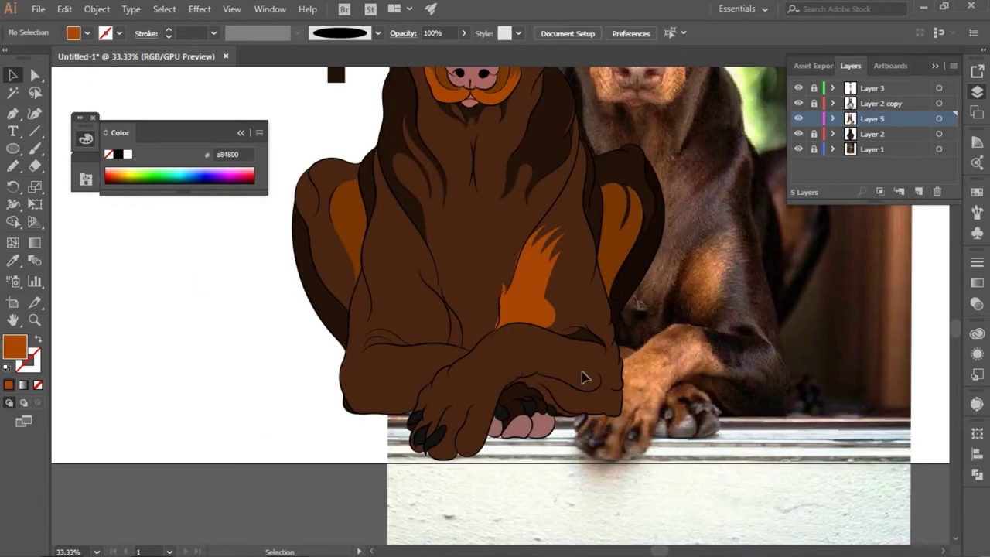
- Edit the back paw group to make the paw tan with dark claws
click(526, 403)
double_click(526, 402)
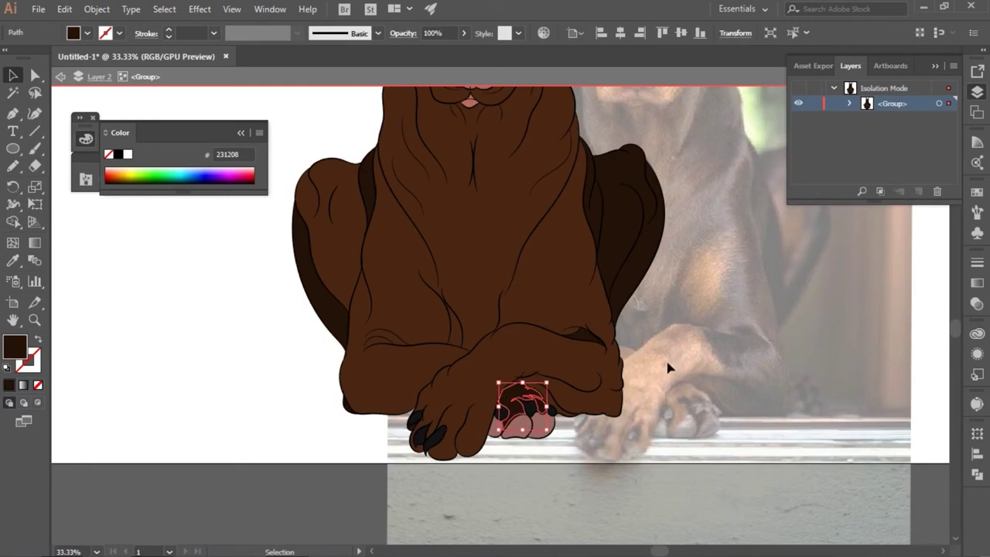
double_click(665, 357)
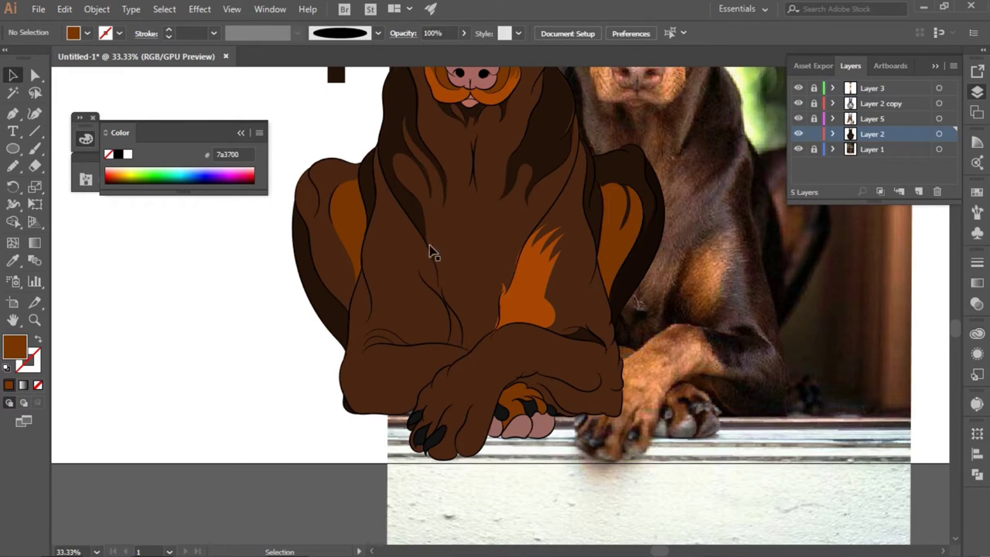
- Pencil-draw a jagged dark brown 231208 shadow down the central chest between the forelegs
key(n)
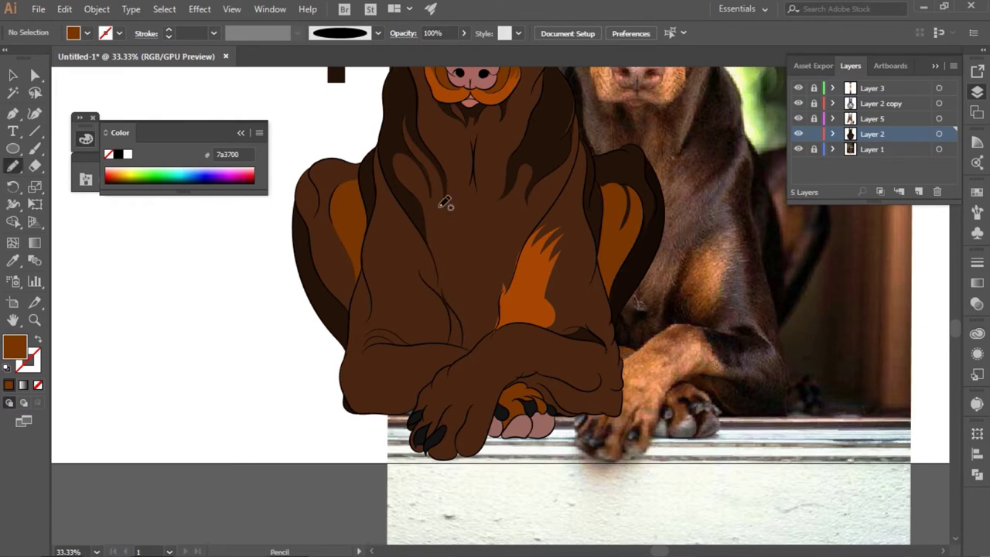
mouse_move(431, 206)
mouse_down()
mouse_move(438, 219)
mouse_move(501, 239)
mouse_up()
mouse_move(520, 208)
mouse_down()
mouse_move(539, 217)
mouse_move(501, 308)
mouse_up()
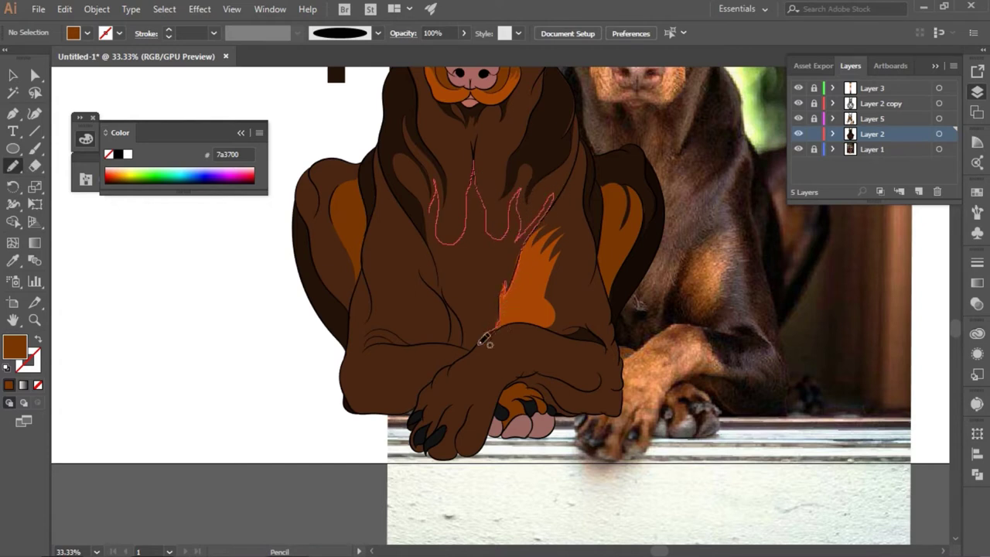
drag(456, 331, 446, 283)
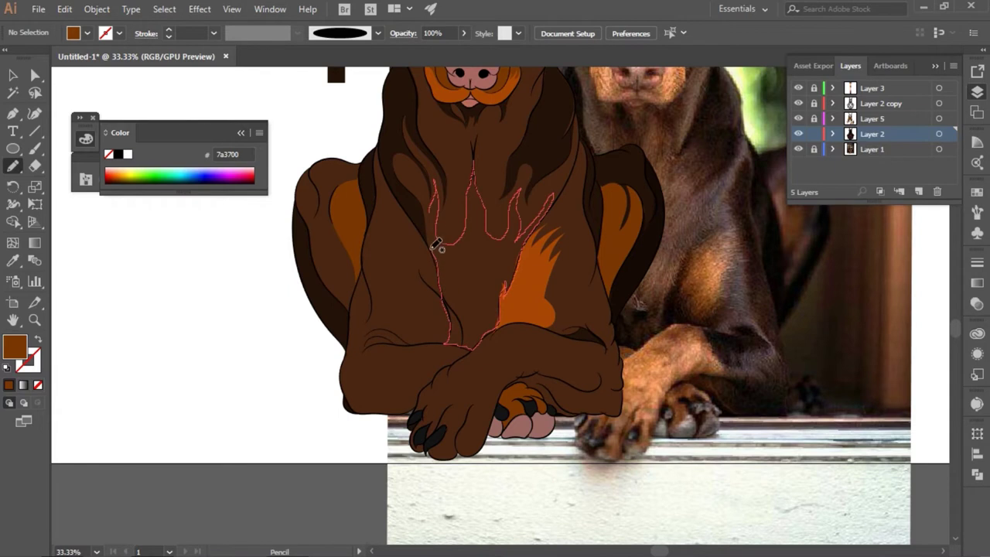
drag(437, 247, 433, 180)
key(v)
click(731, 271)
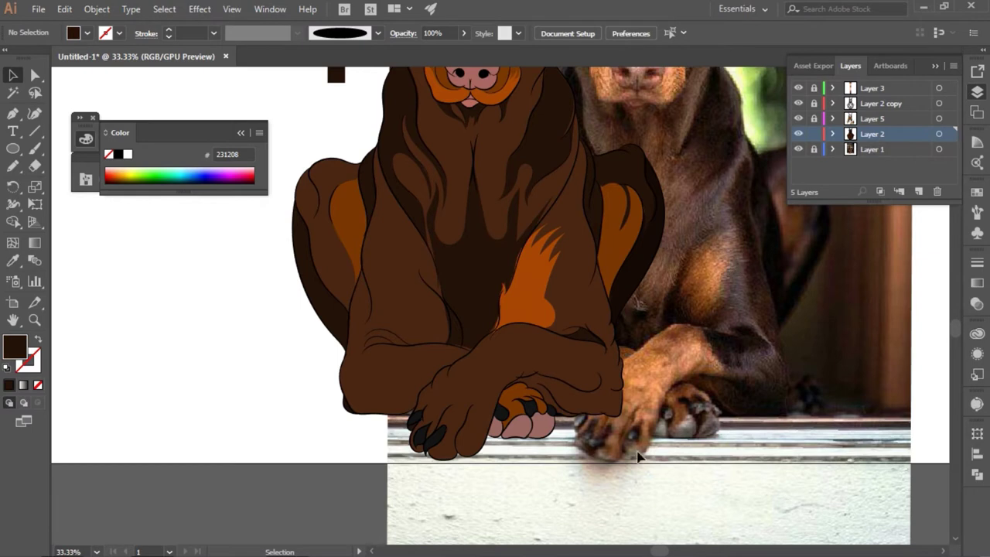
key(ctrl+plus)
- Send the dark chest shadow behind the forelegs
click(491, 251)
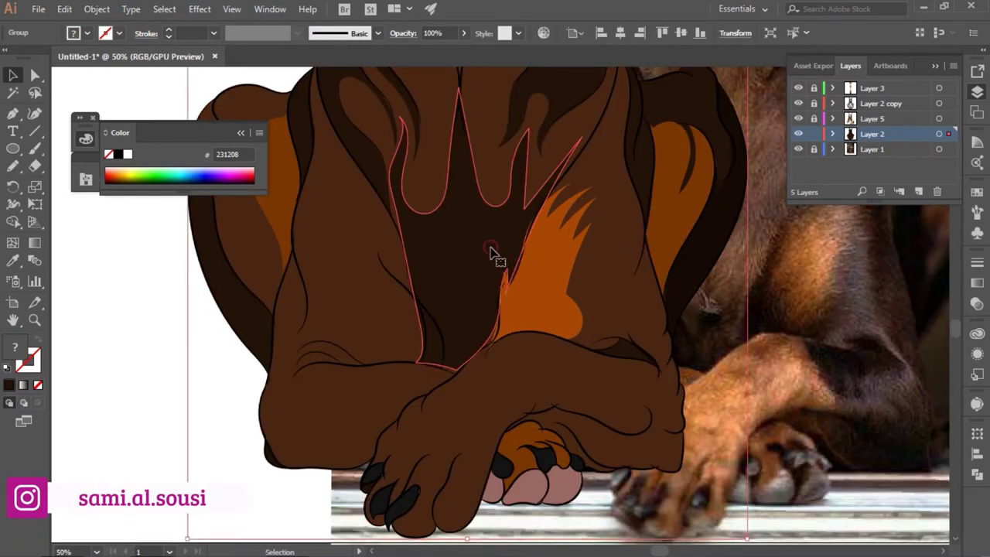
right_click(491, 251)
click(704, 524)
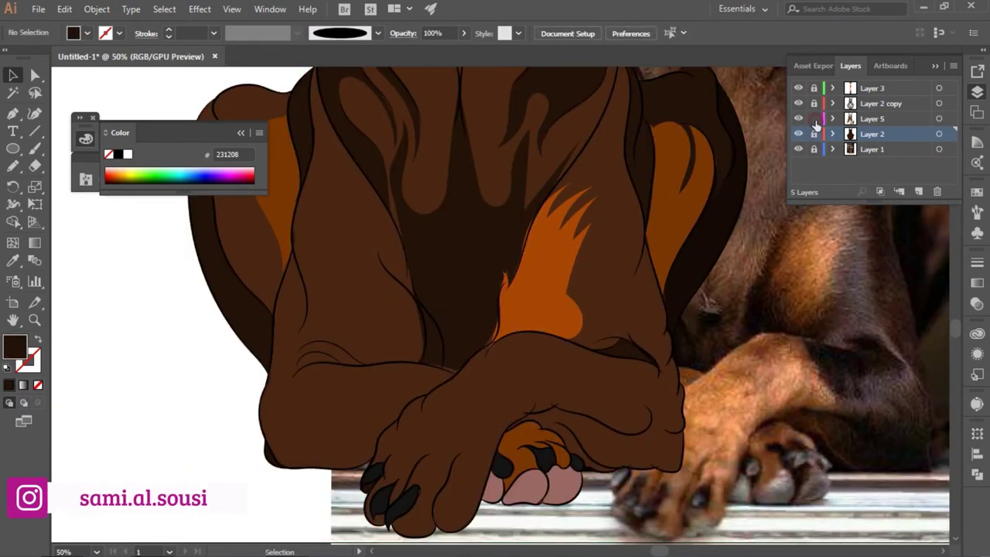
- On Layer 5, outline a shadow along the tan chest patch
click(872, 118)
key(n)
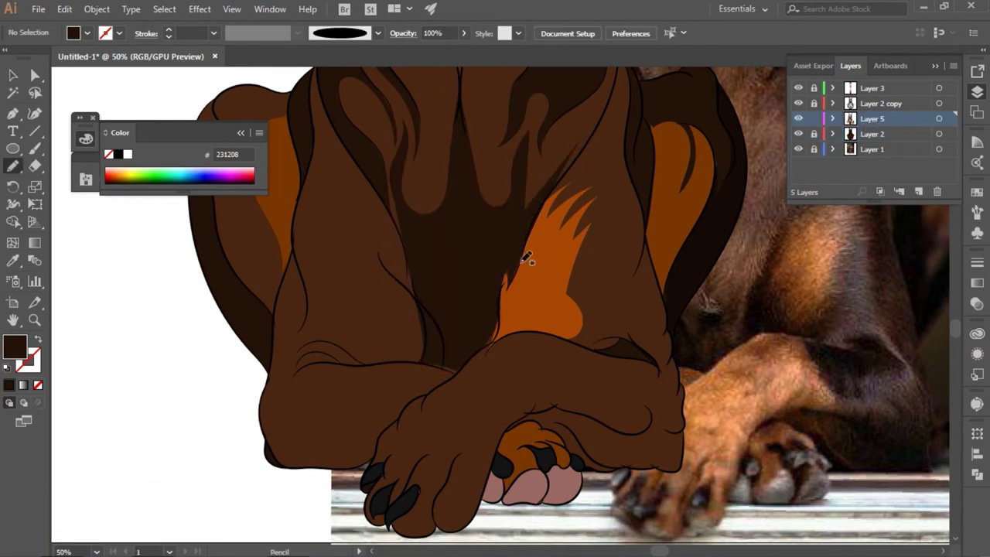
drag(507, 288, 501, 307)
drag(484, 348, 481, 350)
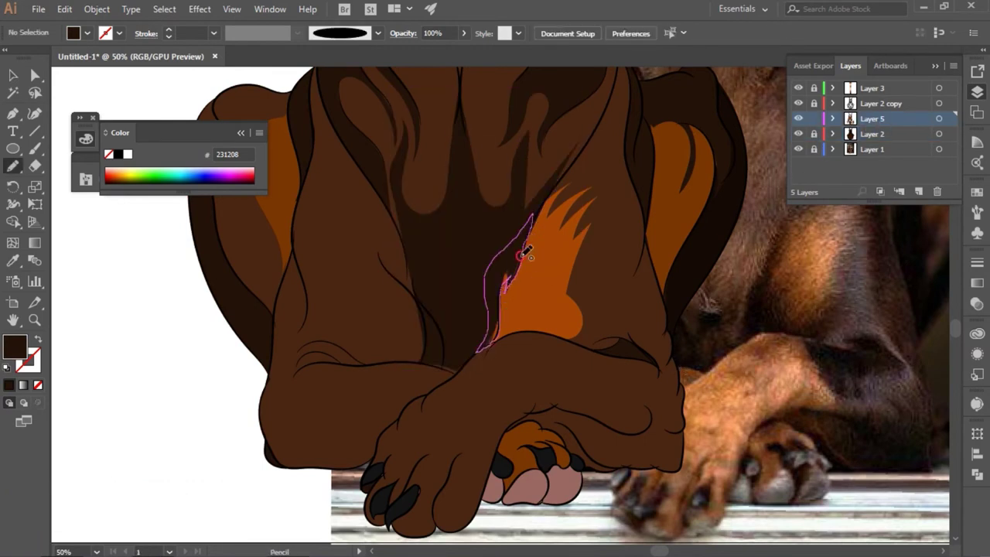
- Pencil-draw a tan fur marking along the left leg's edge
drag(416, 293, 393, 227)
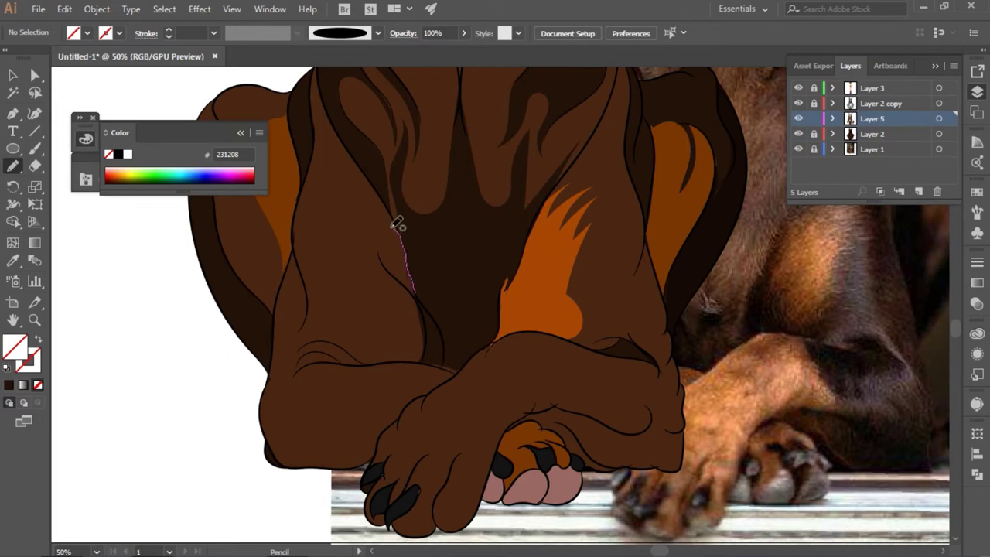
mouse_move(401, 261)
mouse_down()
mouse_move(379, 227)
mouse_move(379, 362)
mouse_up()
drag(446, 348, 444, 364)
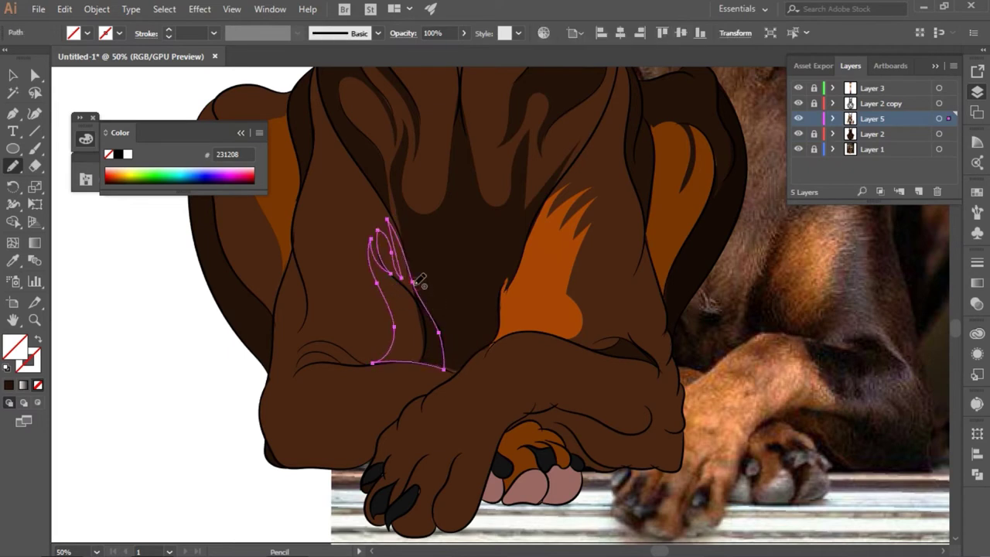
key(i)
click(555, 295)
key(v)
click(739, 318)
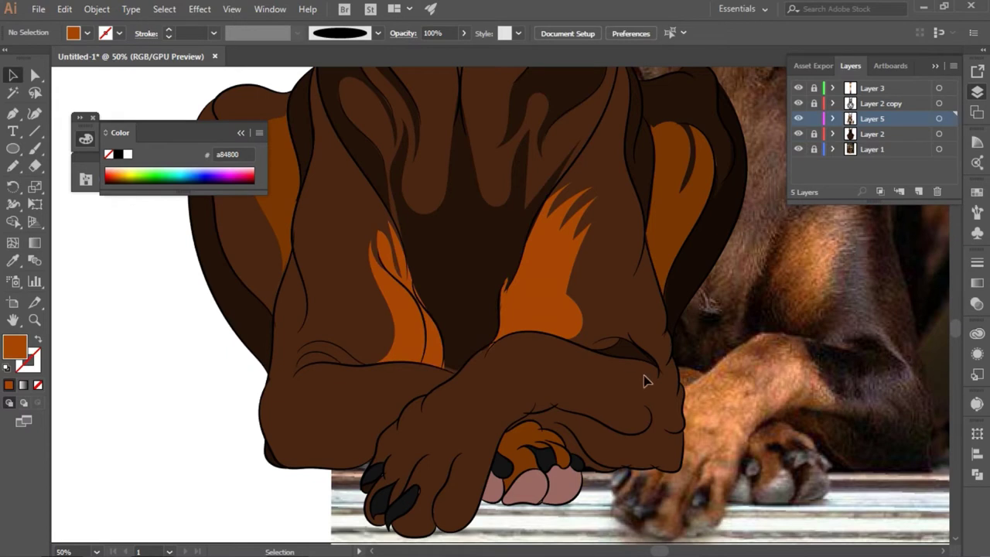
- Paintbrush a dividing stroke across the crossed foreleg on Layer 2
alt+click(814, 134)
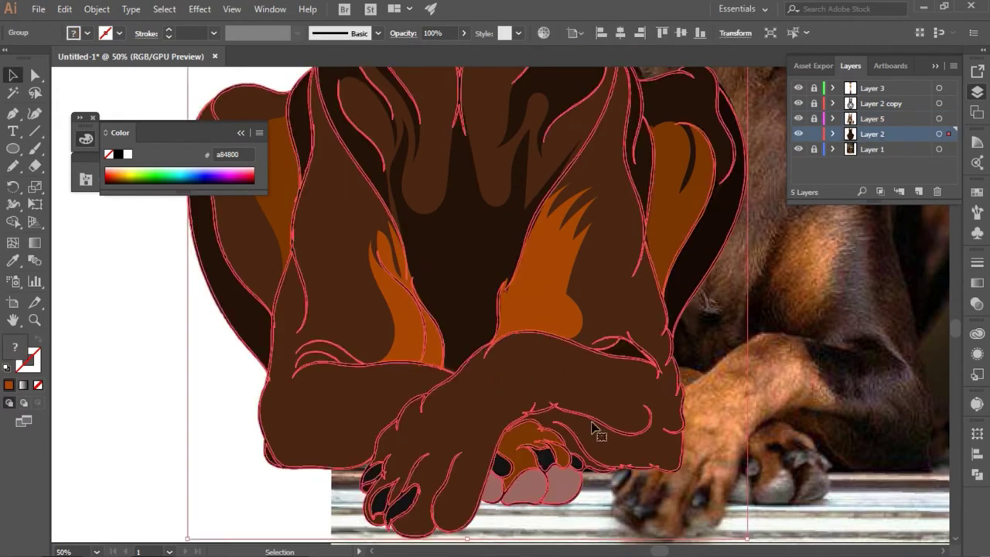
key(b)
drag(561, 404, 533, 333)
key(v)
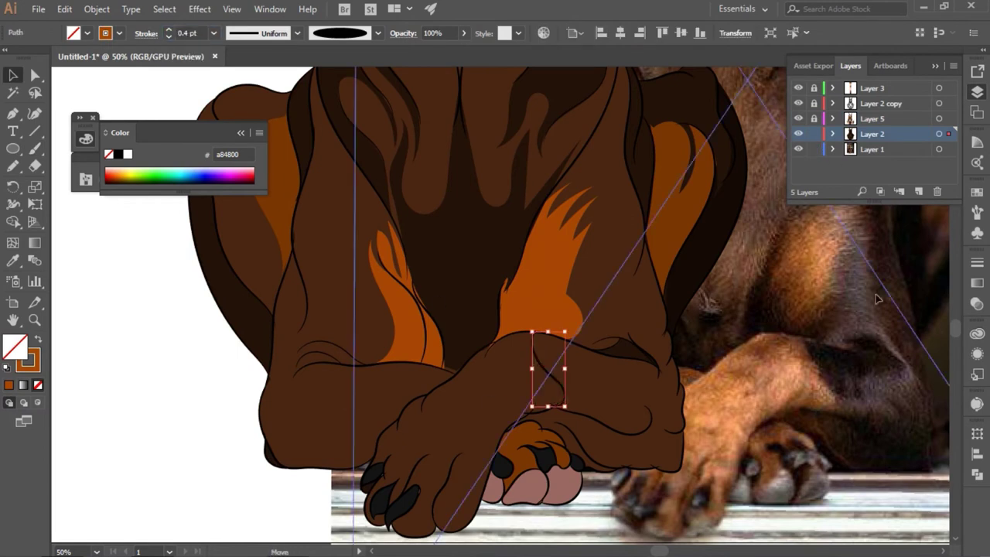
key(ctrl+z)
key(b)
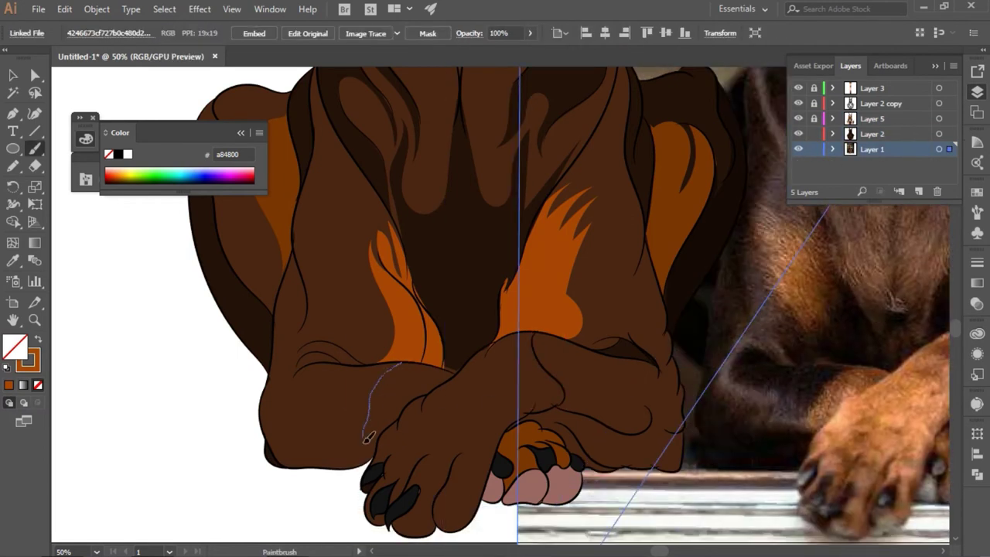
drag(368, 438, 364, 442)
key(v)
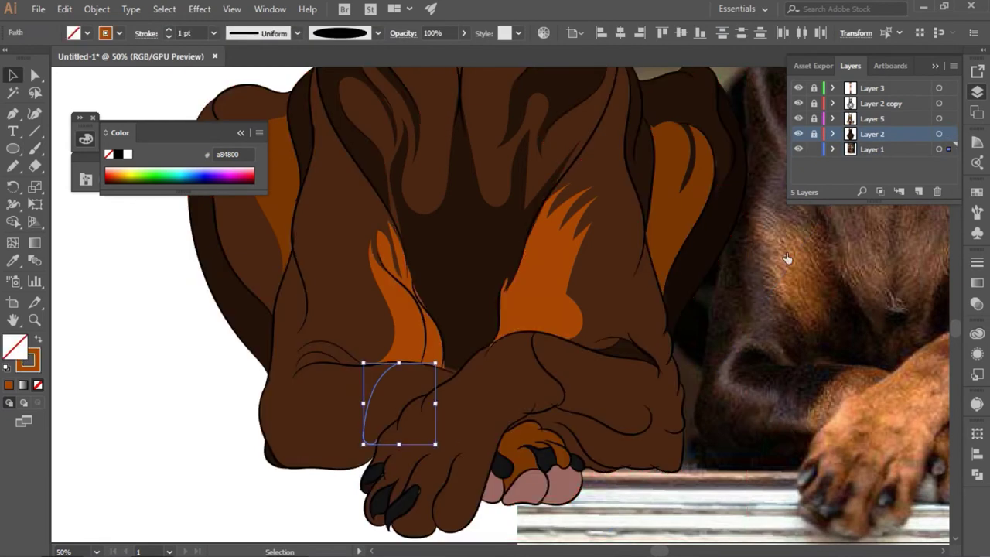
- Lock the reference photo layer and paste the dividing stroke in place above Layer 2
click(814, 134)
key(ctrl+a)
click(179, 370)
key(ctrl+f)
click(582, 307)
click(747, 387)
click(814, 149)
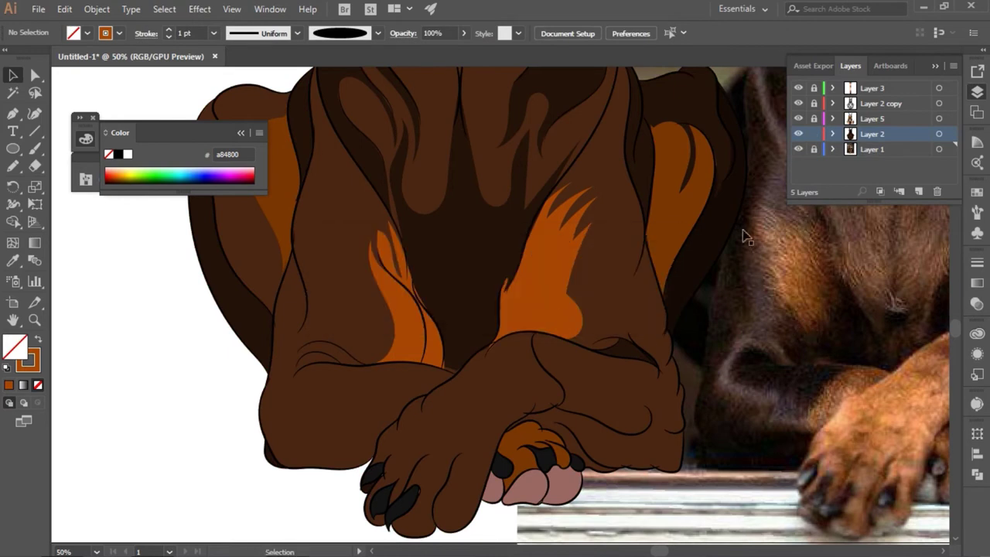
key(ctrl+f)
key(ctrl+z)
click(918, 191)
key(ctrl+f)
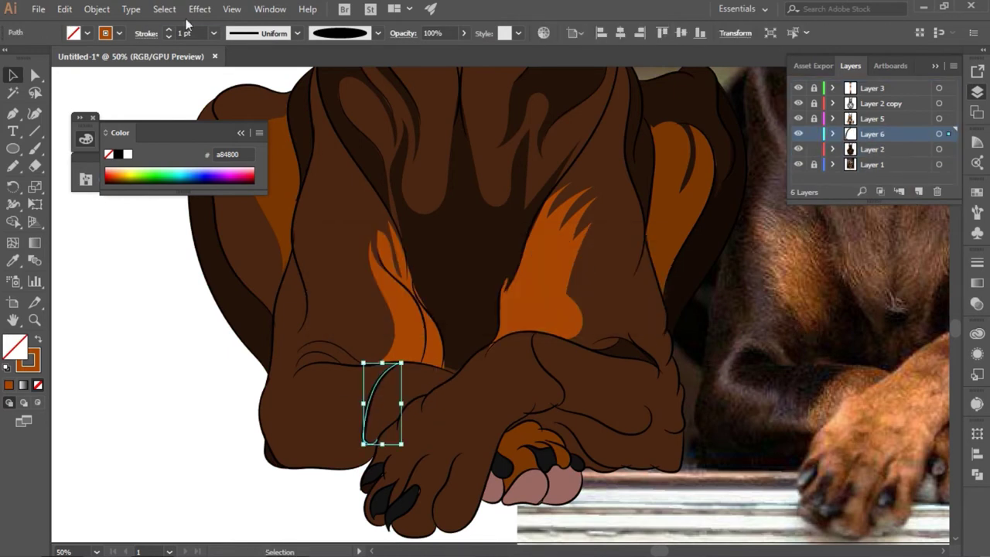
- Divide the foreleg with the stroke via Pathfinder and fill the lower piece tan 7a3700
click(940, 149)
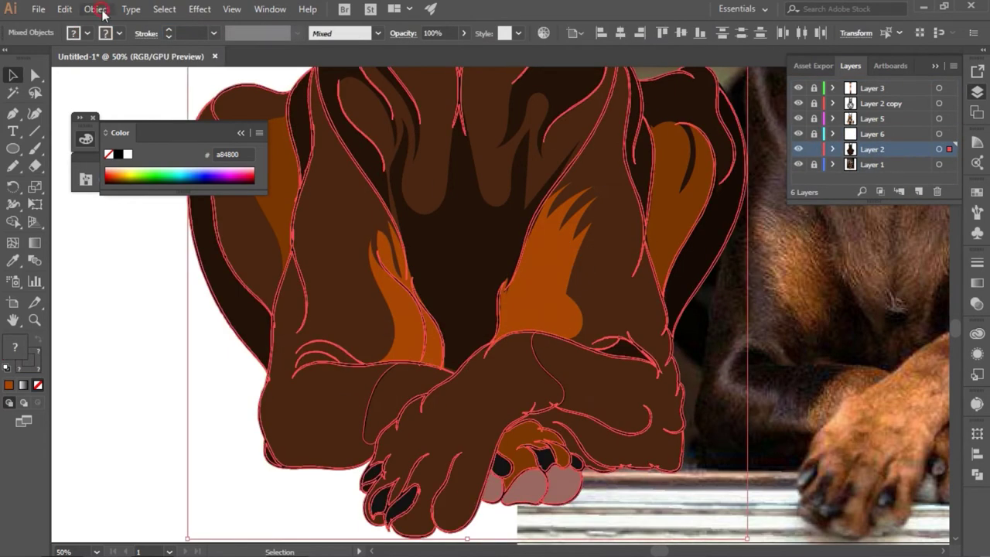
key(F7)
key(shift+ctrl+F9)
double_click(523, 441)
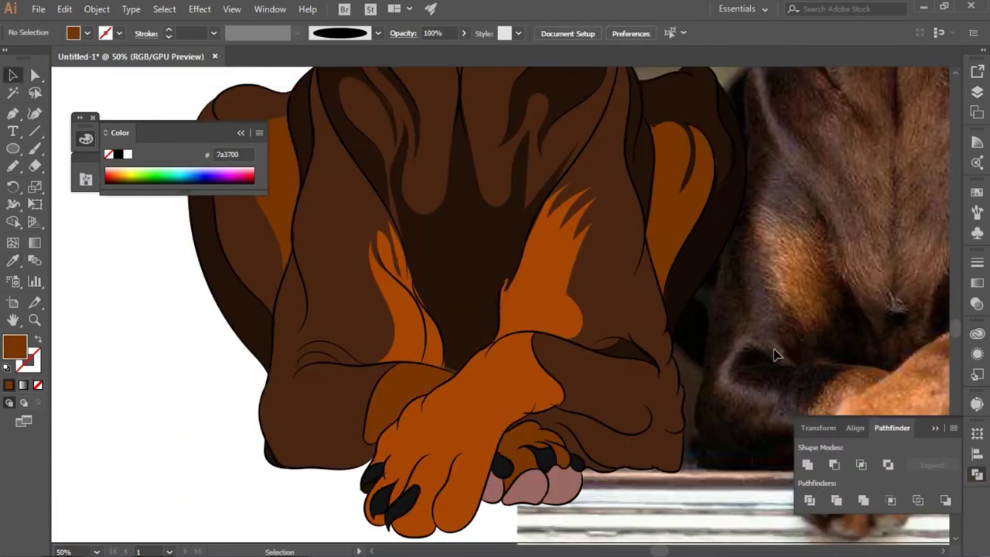
key(ctrl+minus)
key(ctrl+minus)
key(ctrl+plus)
key(ctrl+plus)
click(977, 93)
- Delete the empty extra layer and bring the dark chest fur shape to the front
drag(920, 189, 937, 192)
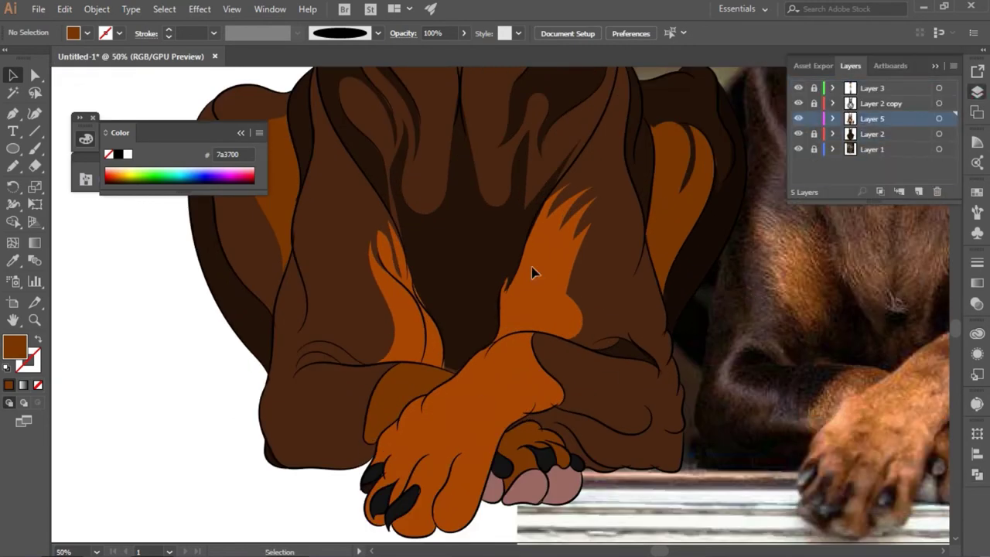
click(459, 370)
click(415, 323)
click(433, 309)
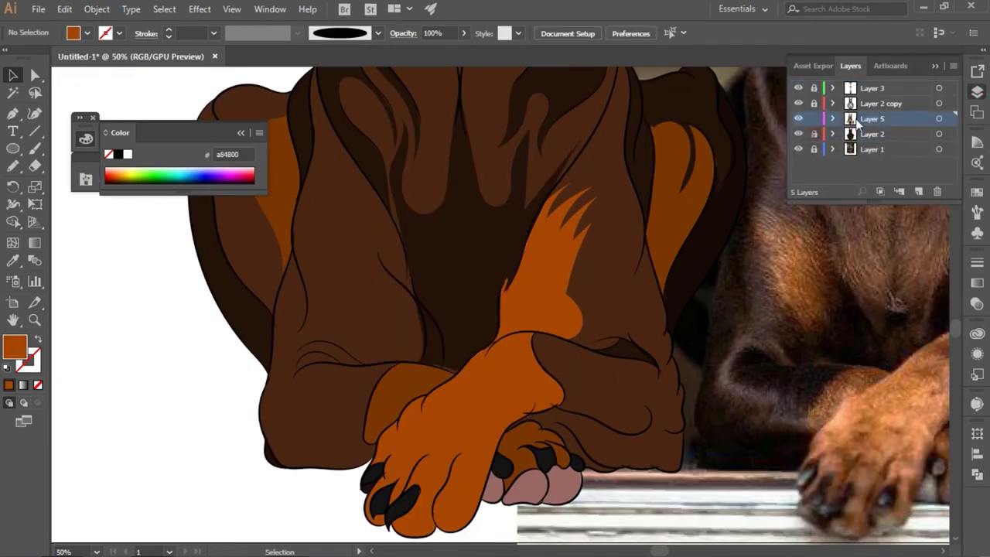
right_click(465, 317)
click(664, 244)
- Reshape the chest fur edge with Direct Selection and erase a stray part of the neighbouring fur
key(a)
click(457, 370)
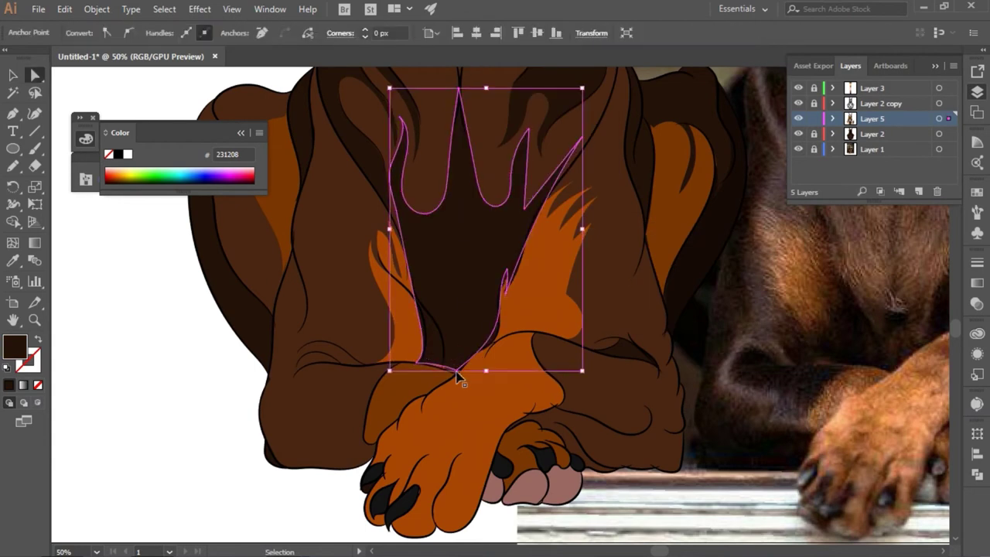
scroll(457, 372, up, 5)
drag(605, 252, 560, 232)
click(704, 171)
key(shift+e)
drag(724, 145, 640, 212)
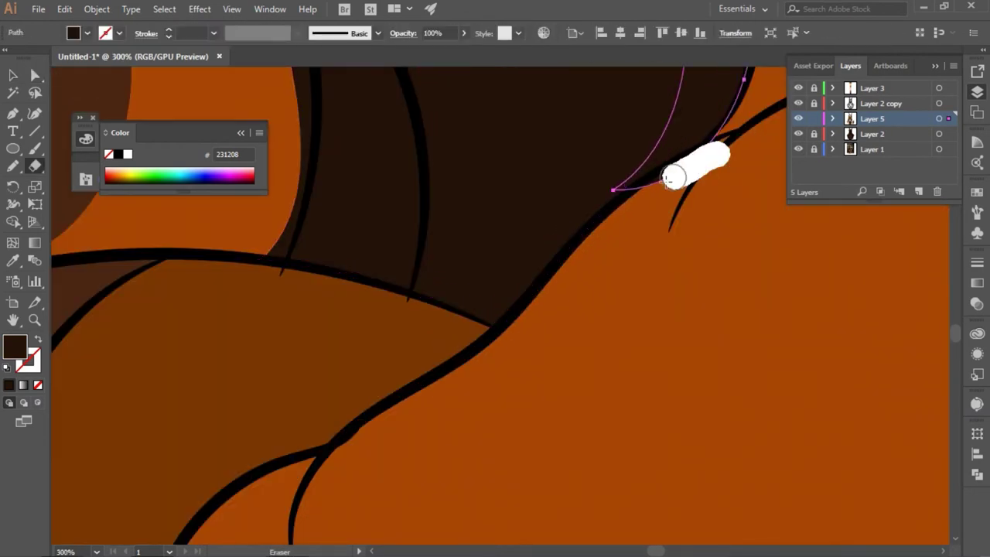
- Pencil-draw a shape along the tan flame marking's edge
key(ctrl+0)
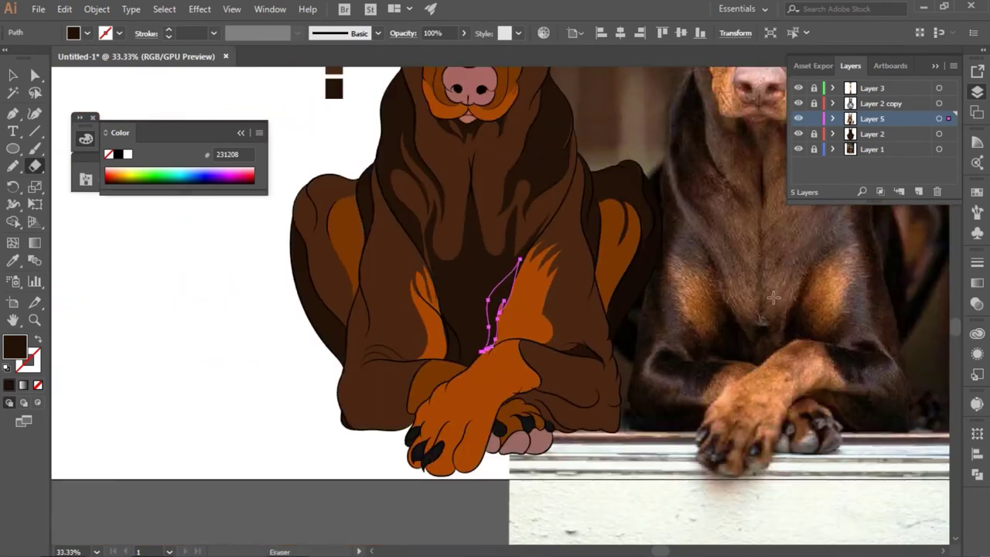
key(v)
key(ctrl+shift+a)
scroll(455, 328, down, 1)
scroll(455, 329, up, 3)
key(n)
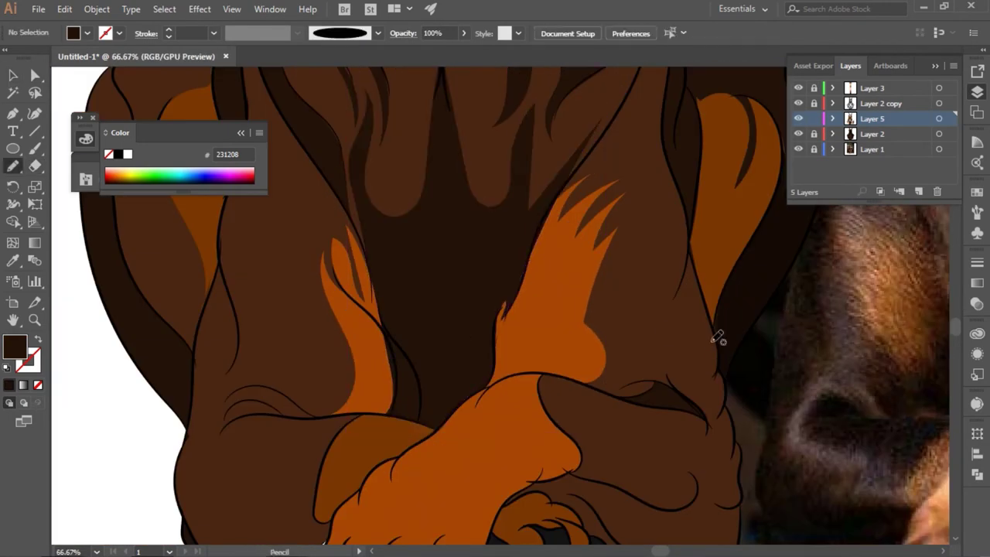
mouse_move(398, 393)
mouse_down()
mouse_move(358, 286)
mouse_move(402, 406)
mouse_up()
key(v)
key(ctrl+shift+a)
- Pencil-draw dark brown 231208 shading along the left foreleg, paw top and paw edge
key(ctrl+minus)
key(ctrl+minus)
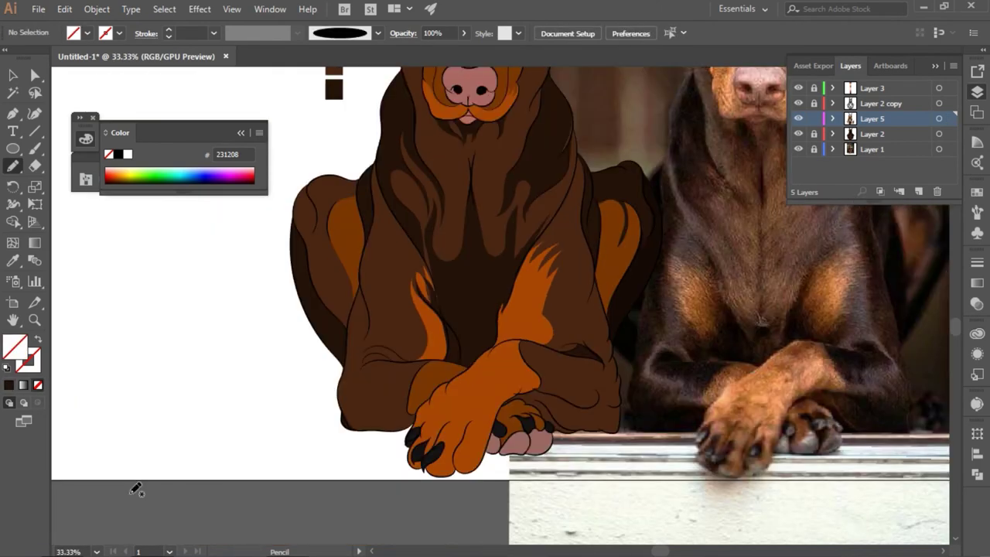
key(ctrl+plus)
key(ctrl+plus)
mouse_move(318, 418)
mouse_down()
mouse_move(288, 392)
mouse_move(227, 398)
mouse_move(222, 258)
mouse_move(188, 457)
mouse_move(194, 526)
mouse_move(242, 538)
mouse_move(320, 523)
mouse_move(319, 491)
mouse_up()
drag(334, 444, 387, 407)
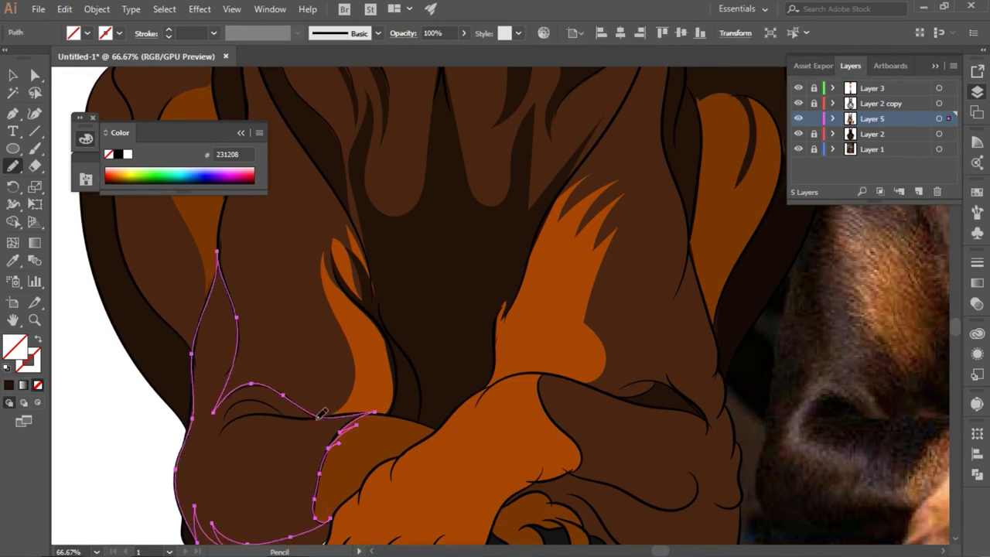
key(ctrl+minus)
key(ctrl+minus)
key(ctrl+plus)
key(ctrl+plus)
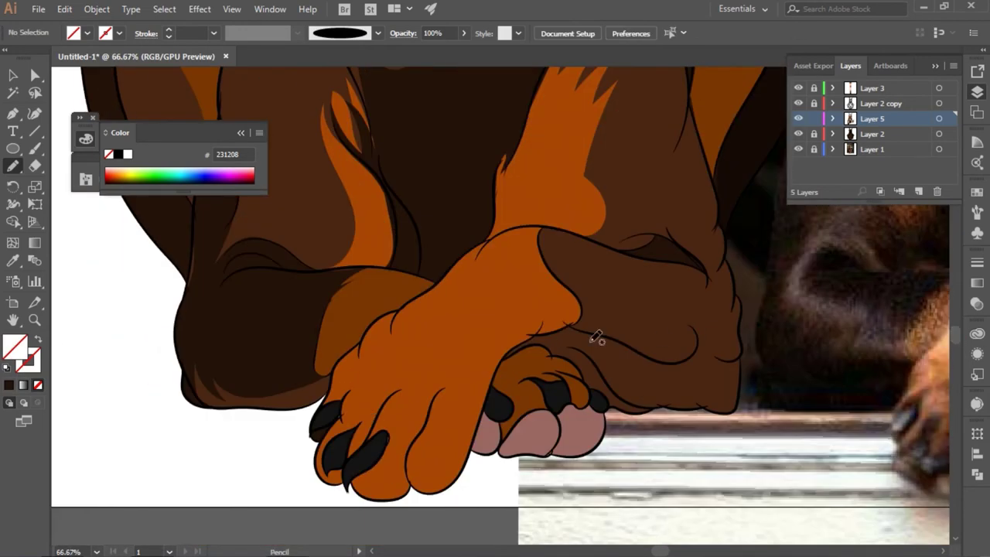
mouse_move(498, 367)
mouse_down()
mouse_move(524, 340)
mouse_move(650, 350)
mouse_move(699, 325)
mouse_move(749, 361)
mouse_move(722, 408)
mouse_up()
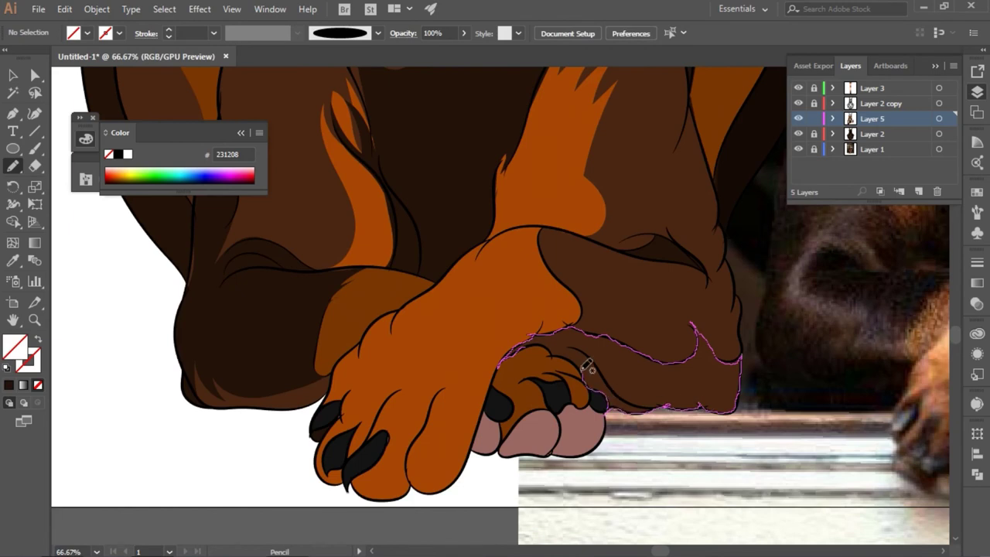
key(ctrl+0)
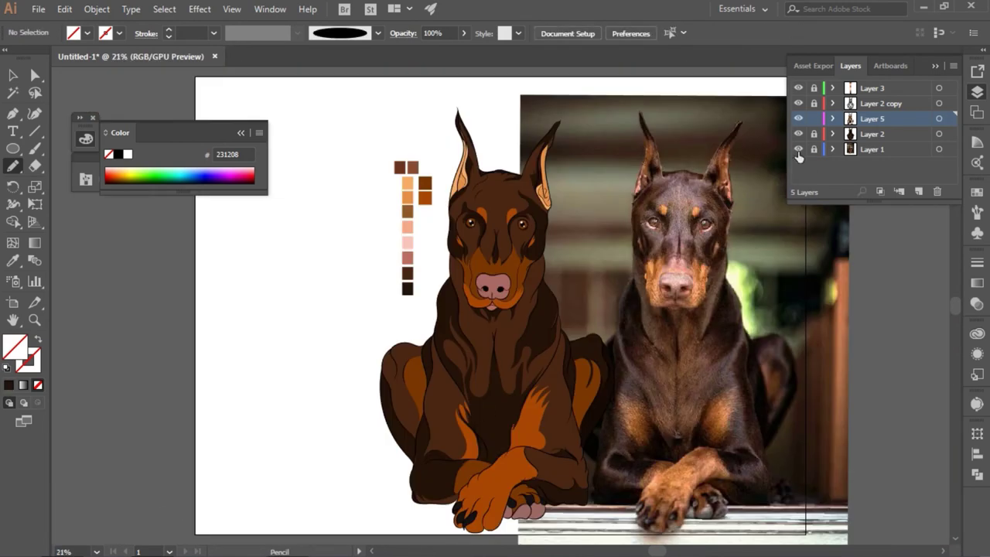
- Hide the reference photo layer and check the colour swatch group, leaving its layer visible
click(799, 149)
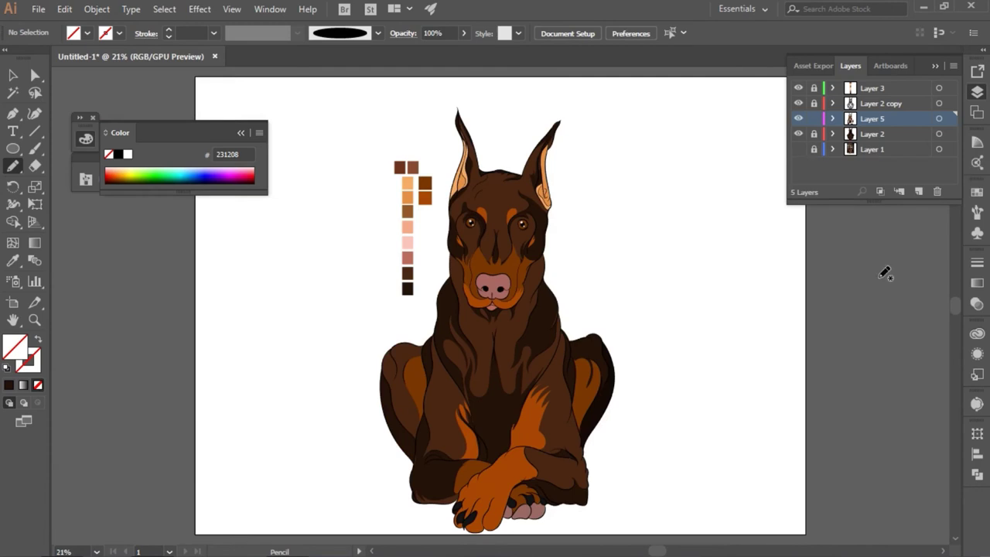
click(798, 103)
click(872, 134)
key(v)
click(424, 193)
double_click(425, 194)
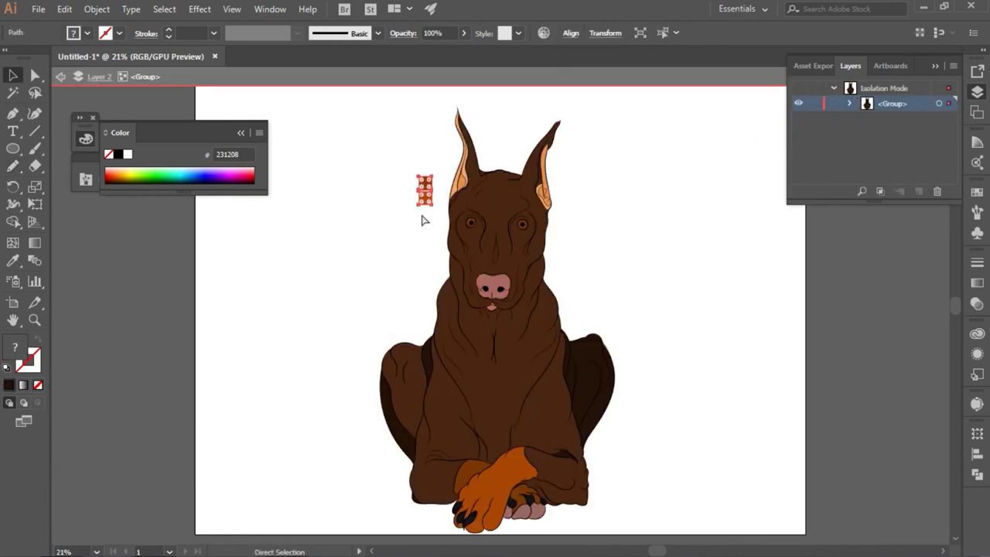
key(Escape)
click(799, 87)
- Save the artwork as Doberman.ai and hide the colour swatches layer
key(ctrl+shift+s)
text(Doberman)
key(Return)
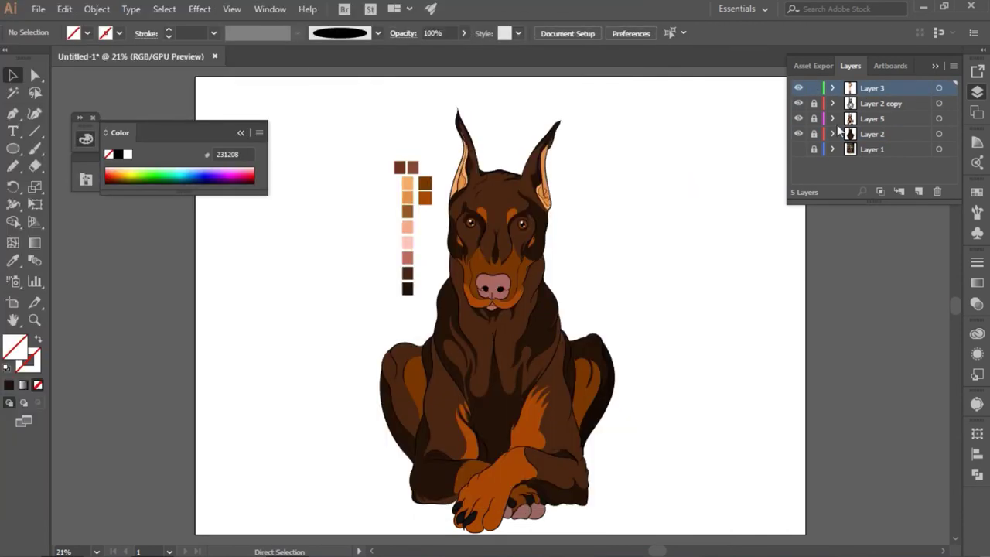
click(799, 88)
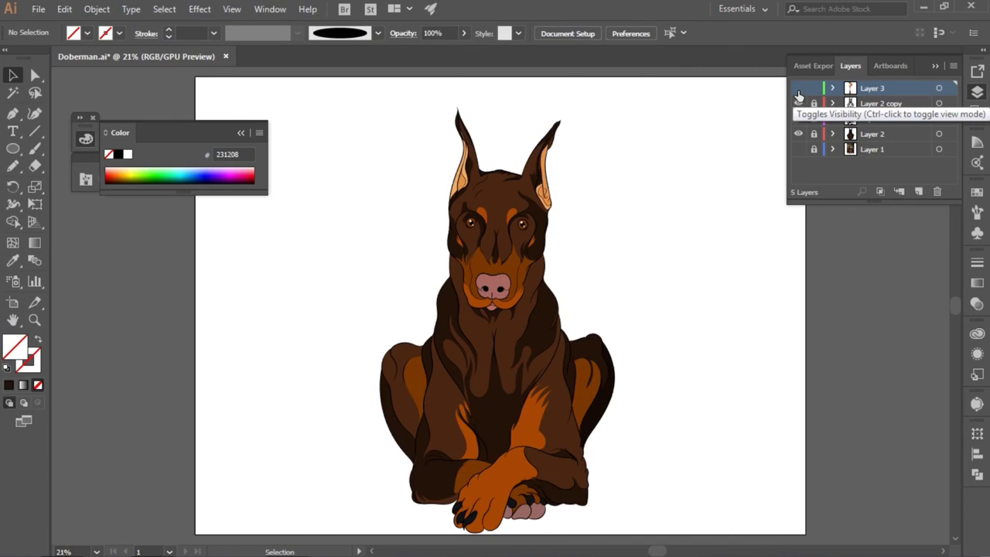
- On Layer 5, pencil-draw a filled dark shadow shape on the dog's left shoulder
key(ctrl+plus)
key(ctrl+plus)
click(800, 118)
click(800, 118)
click(873, 118)
scroll(957, 323, down, 3)
key(n)
mouse_move(317, 305)
mouse_down()
mouse_move(277, 381)
mouse_move(223, 323)
mouse_up()
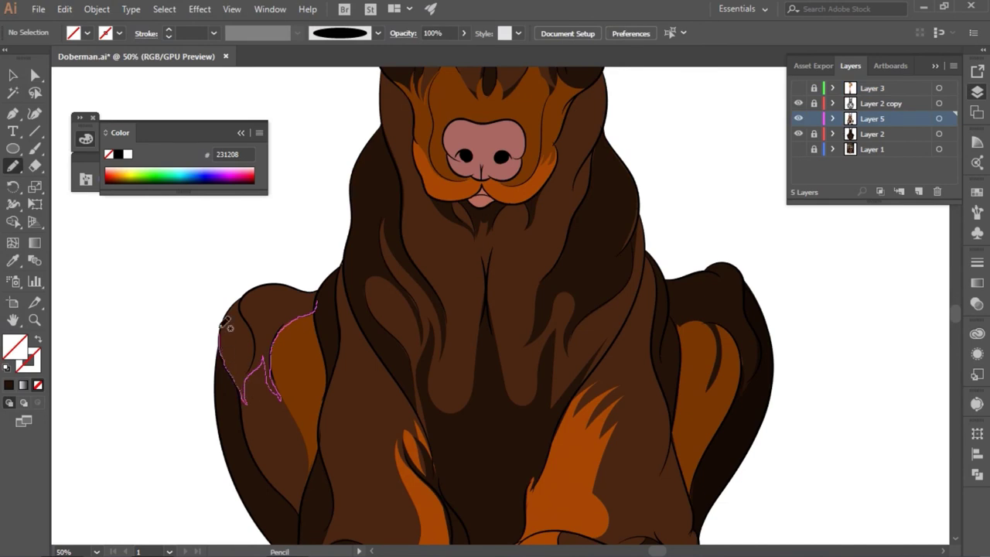
drag(275, 279, 313, 293)
key(shift+x)
key(v)
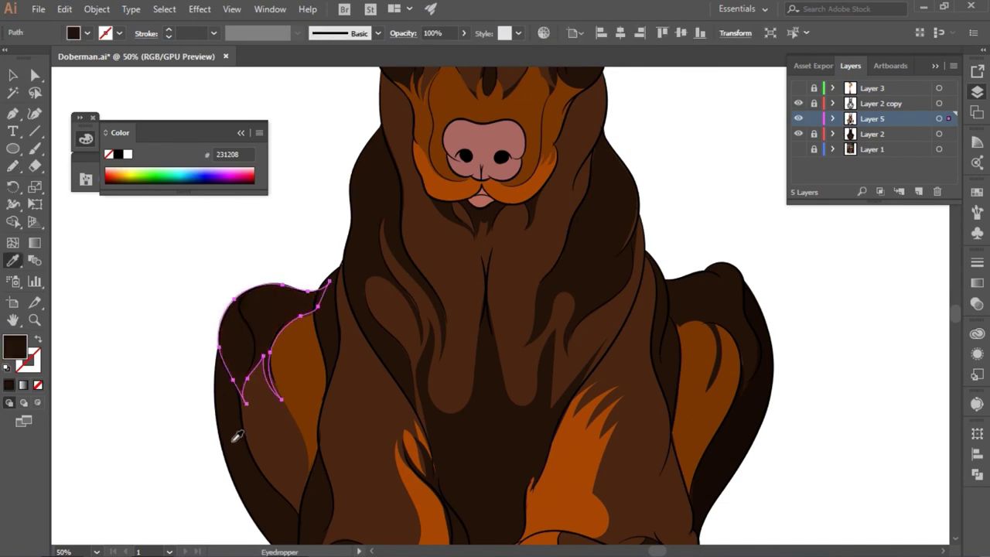
- Deselect, make Layer 2 active, and fit the whole artboard in view
key(ctrl+shift+a)
click(873, 134)
key(ctrl+minus)
key(ctrl+minus)
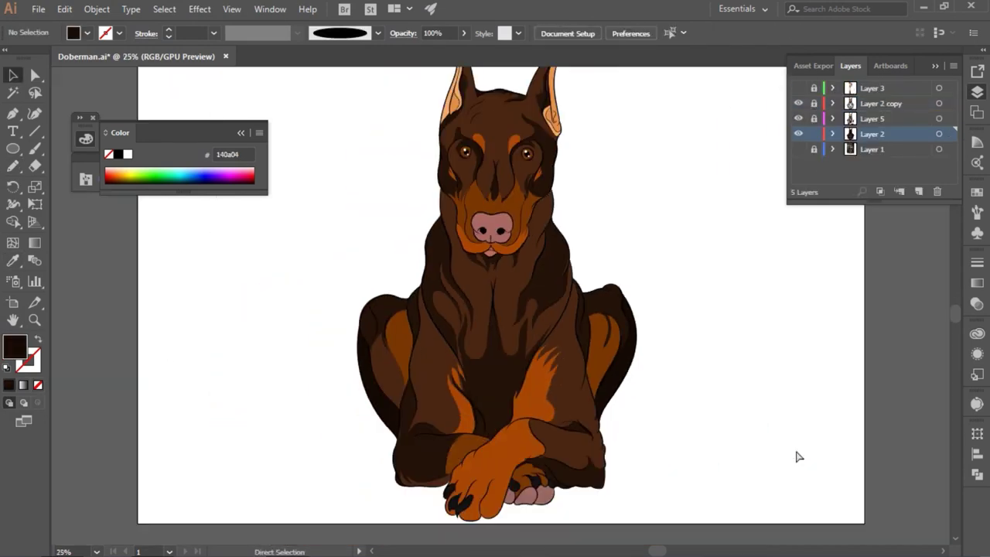
key(ctrl+0)
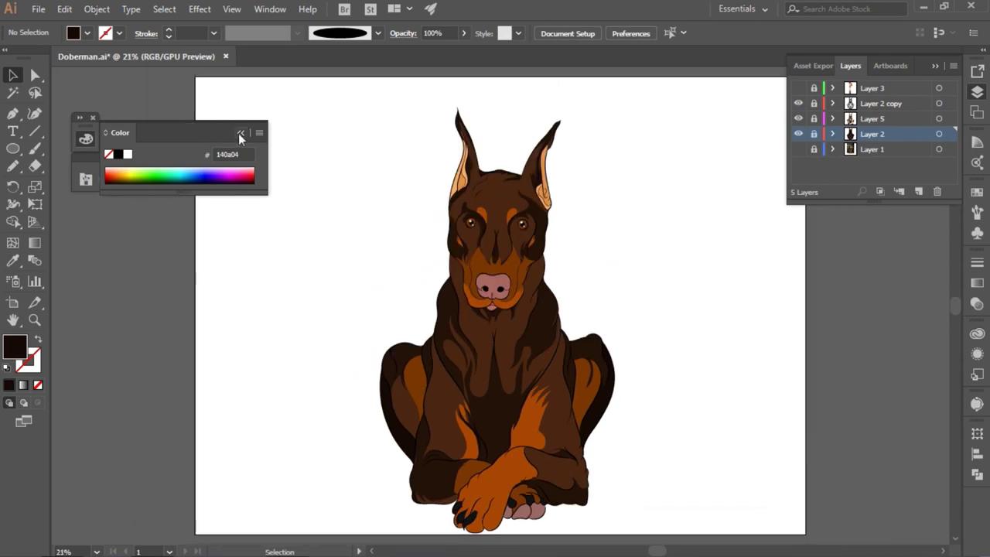